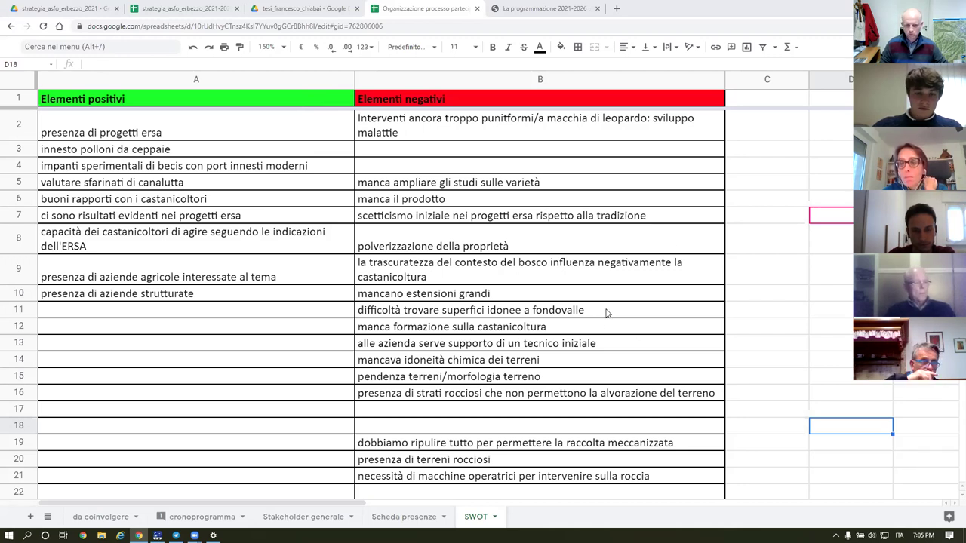
# Step: Raise the computer's audio volume to 62
pyautogui.press('XF86AudioRaiseVolume')
pyautogui.press('XF86AudioRaiseVolume')
pyautogui.press('XF86AudioRaiseVolume')
pyautogui.press('XF86AudioRaiseVolume')
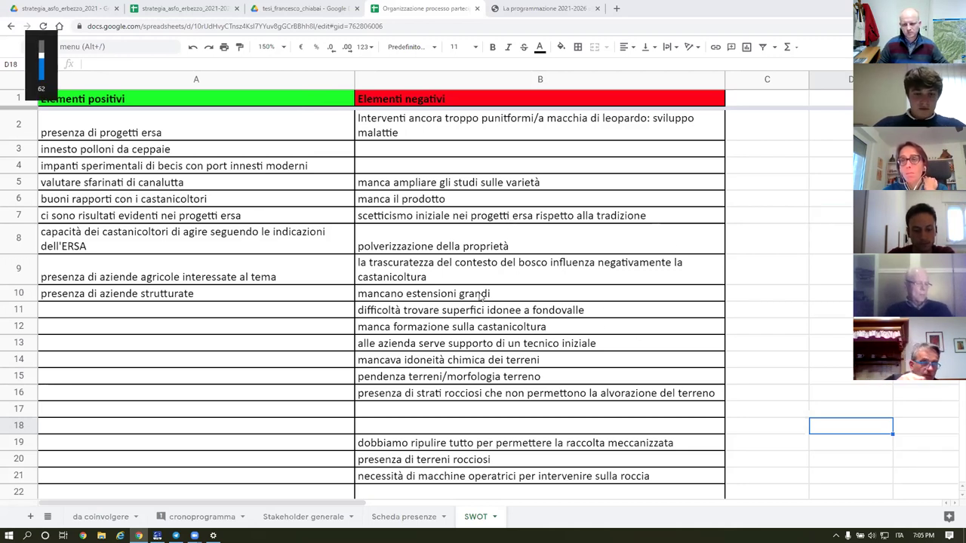
# Step: Enter "i castagneti sono stati soffocati dal bosco" in cell B3 of the negative elements
pyautogui.scroll(-3, 412, 258)
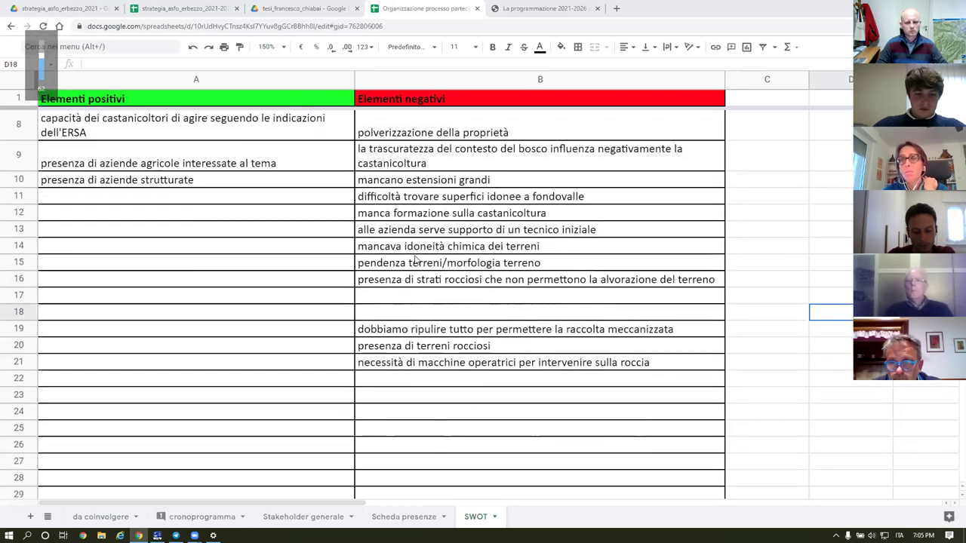
pyautogui.scroll(1, 410, 293)
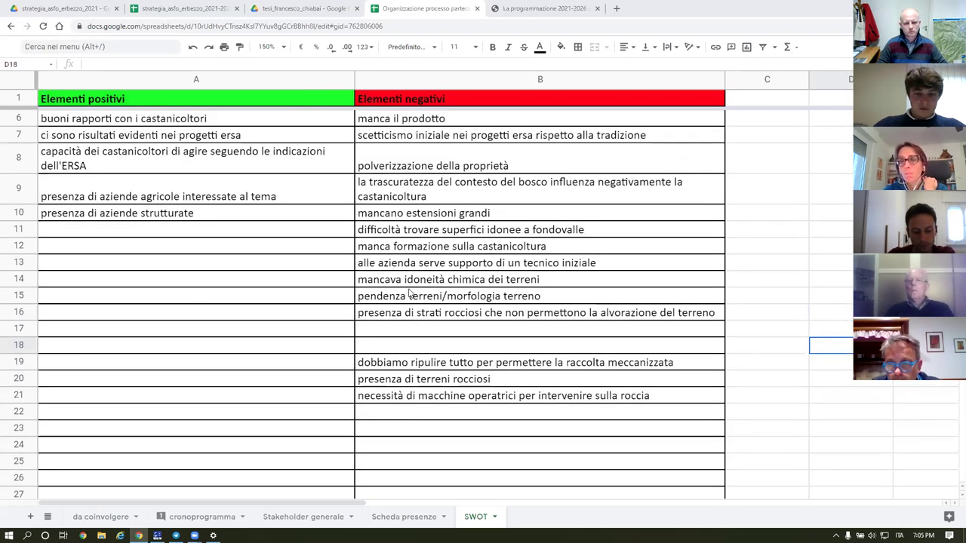
pyautogui.scroll(2, 410, 293)
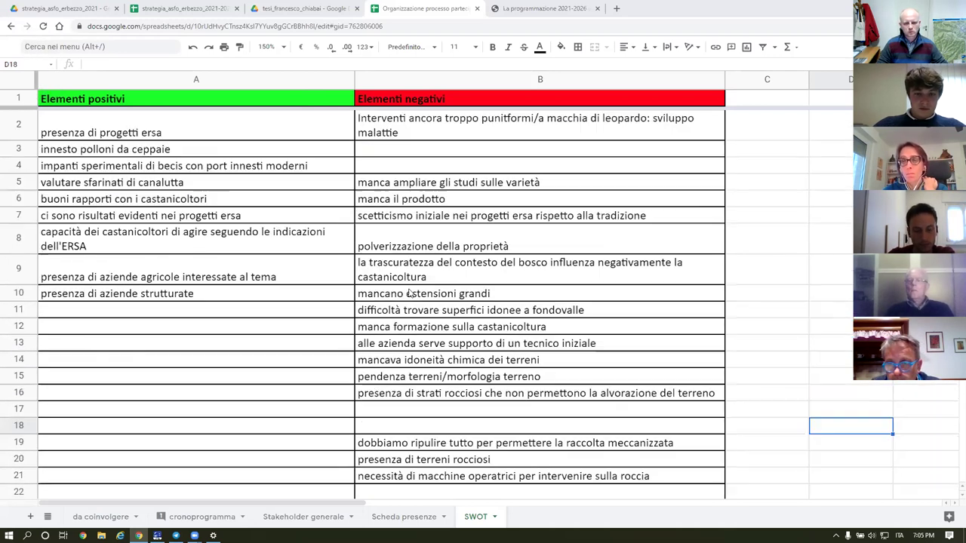
pyautogui.click(390, 150)
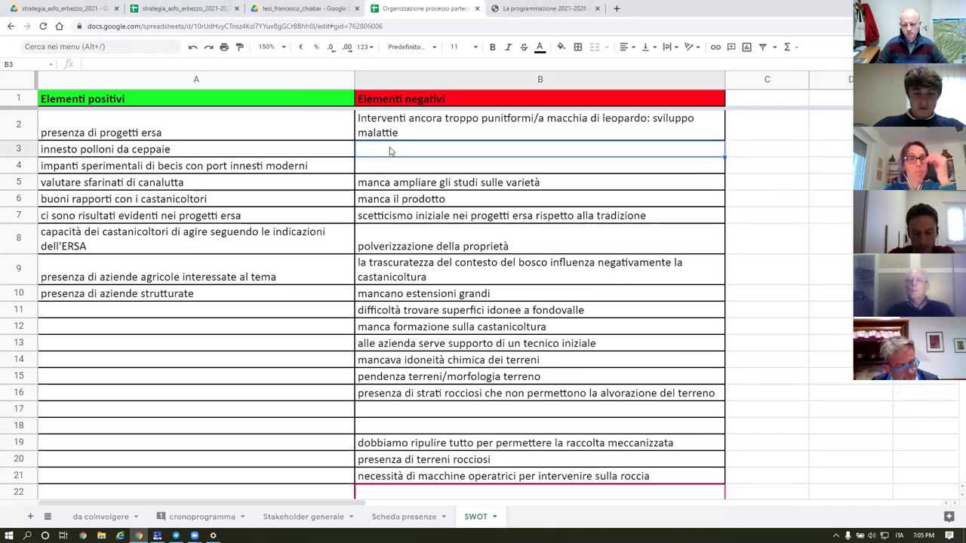
pyautogui.write('i castagneti sono stati soffocati dal bosco')
pyautogui.press('Return')
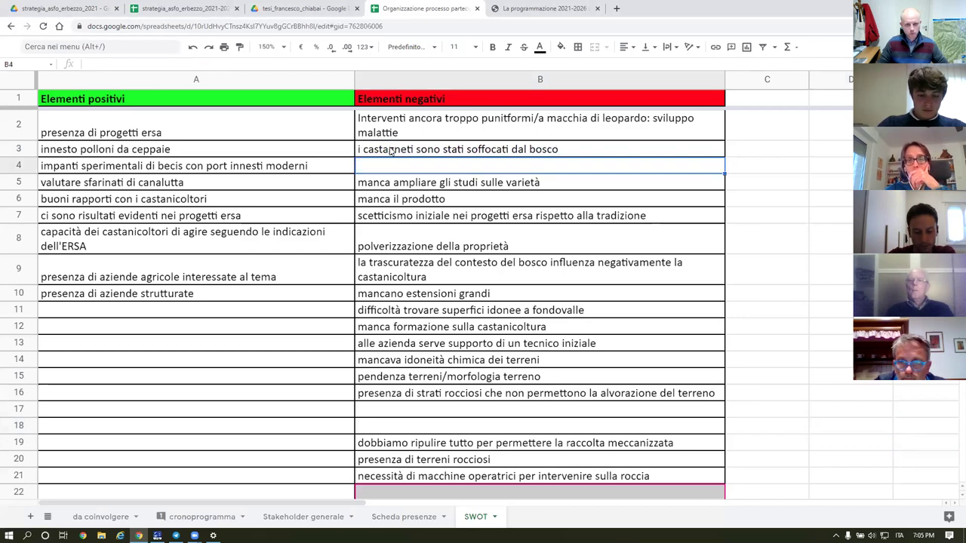
# Step: Add "abbandono del prato sotto al castagno" to the negative elements in cell B4
pyautogui.write('abbando')
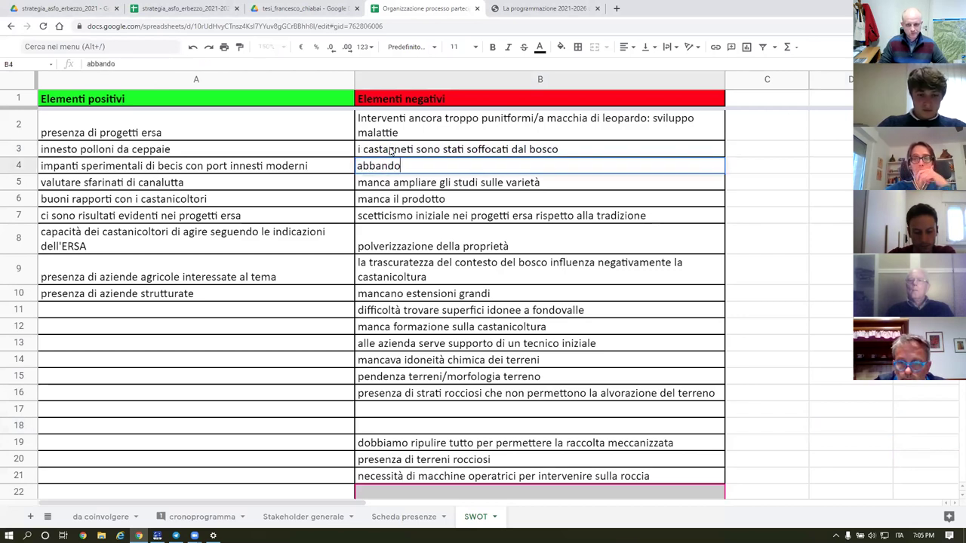
pyautogui.write('no del prato sotto al castagn')
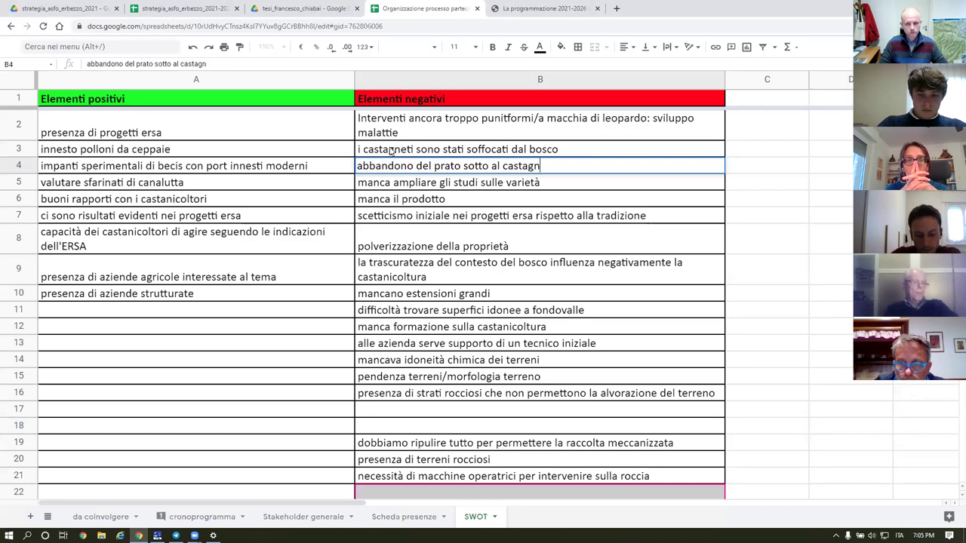
pyautogui.write('o')
pyautogui.press('Return')
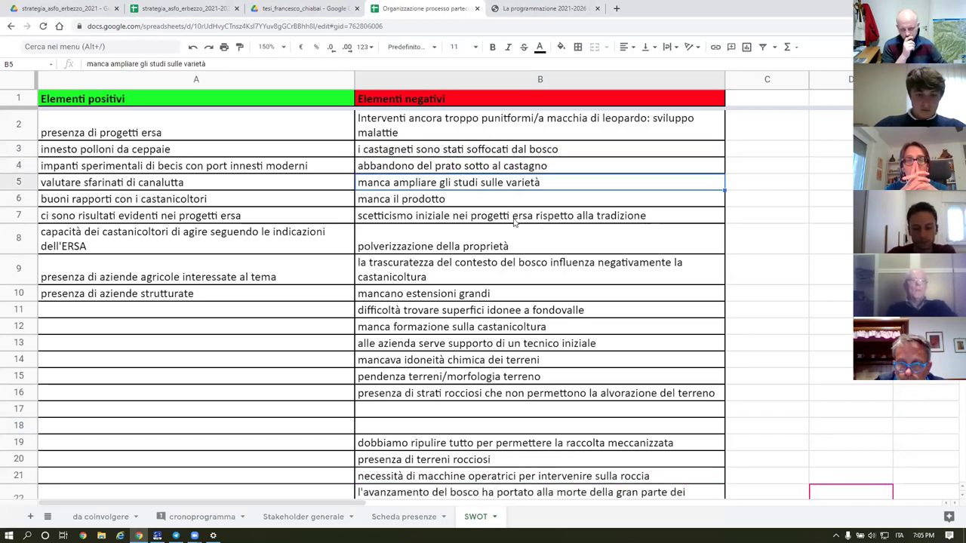
# Step: Enter "i vecchi castagni sono diventati bosco ceduo" in cell B17 of the negative elements
pyautogui.scroll(-1, 507, 240)
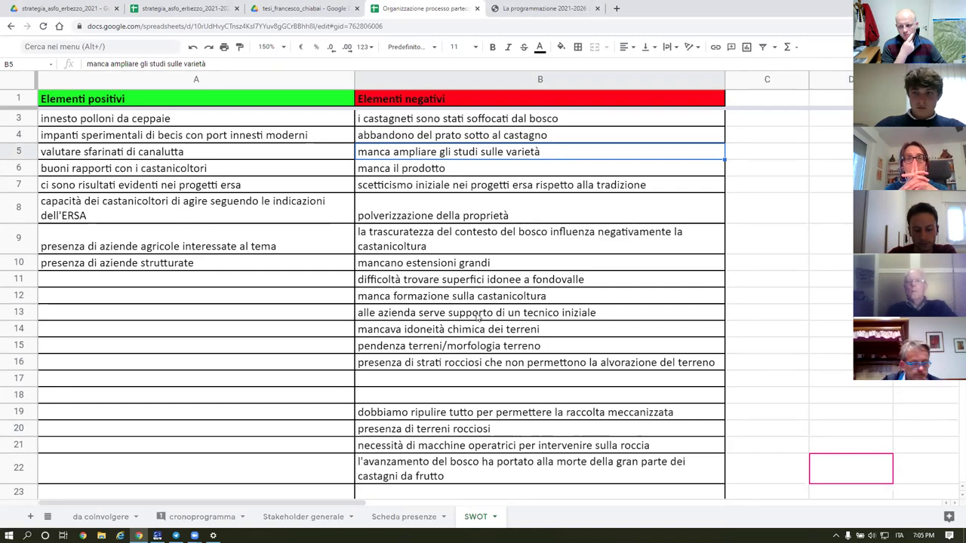
pyautogui.click(384, 382)
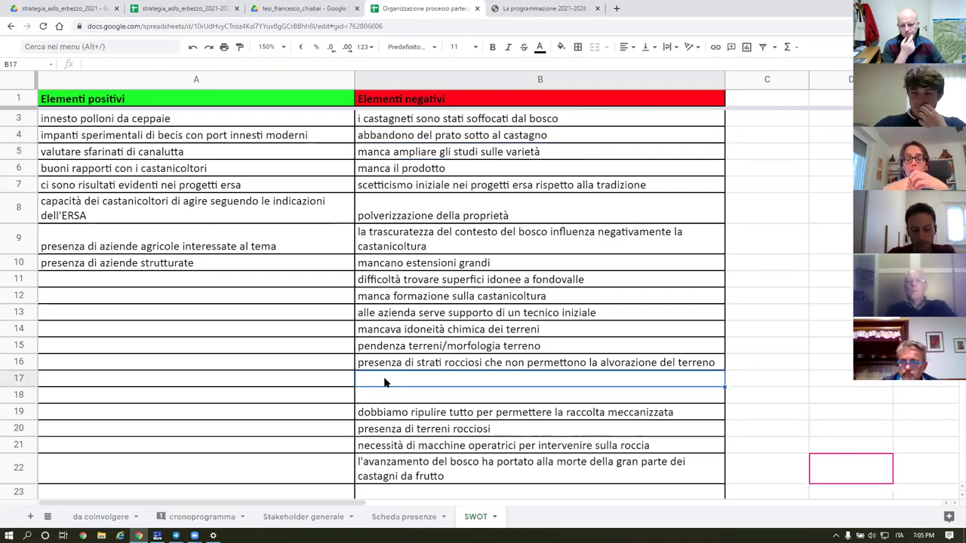
pyautogui.write('i vecchi')
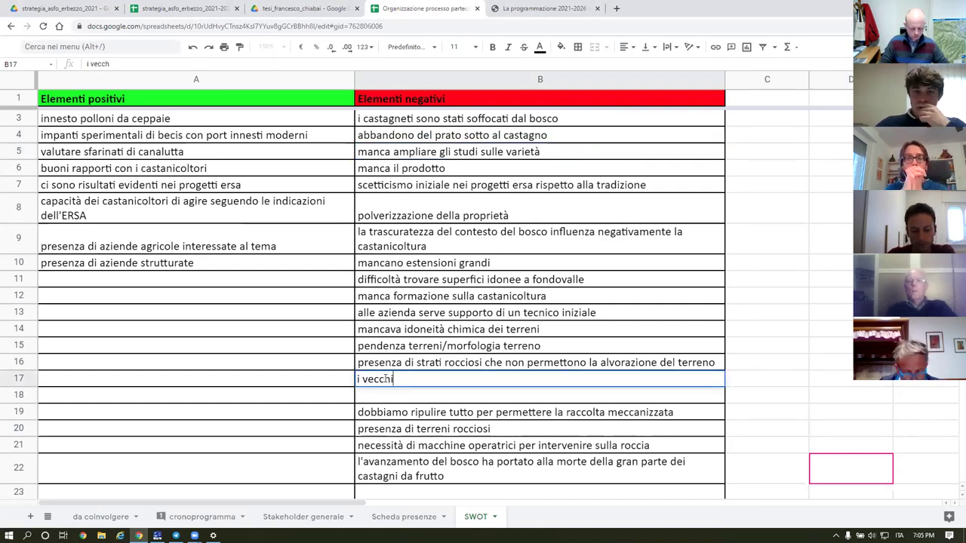
pyautogui.write(' castagni s')
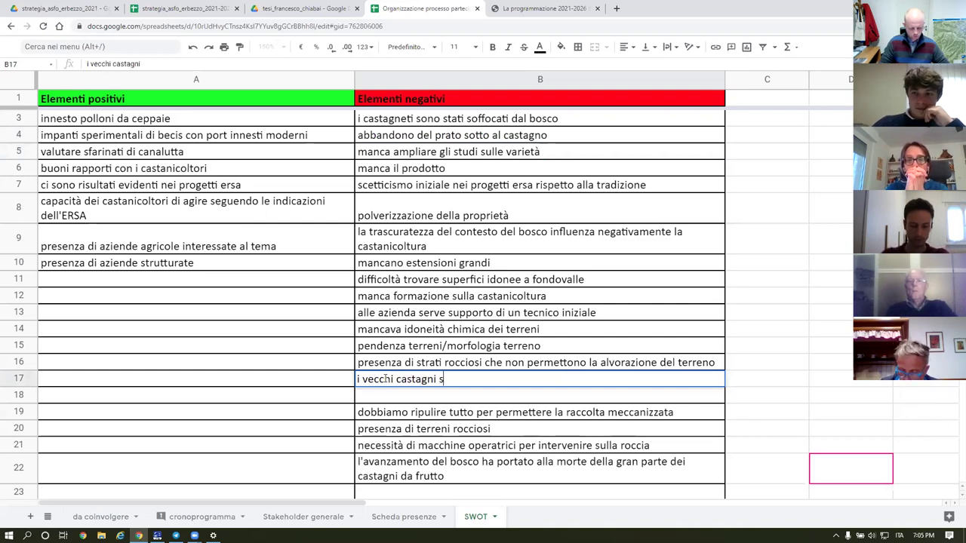
pyautogui.write('ono diventa')
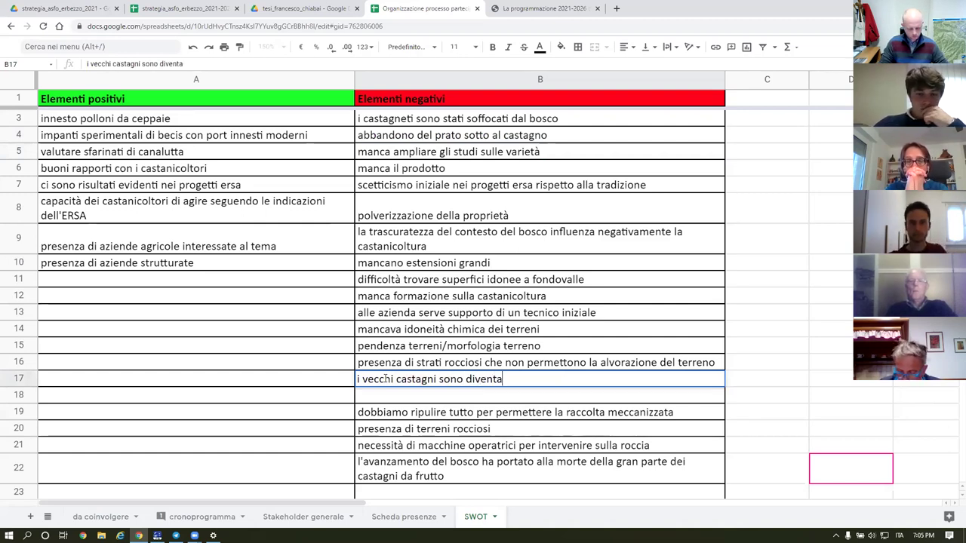
pyautogui.write('ti bosco ')
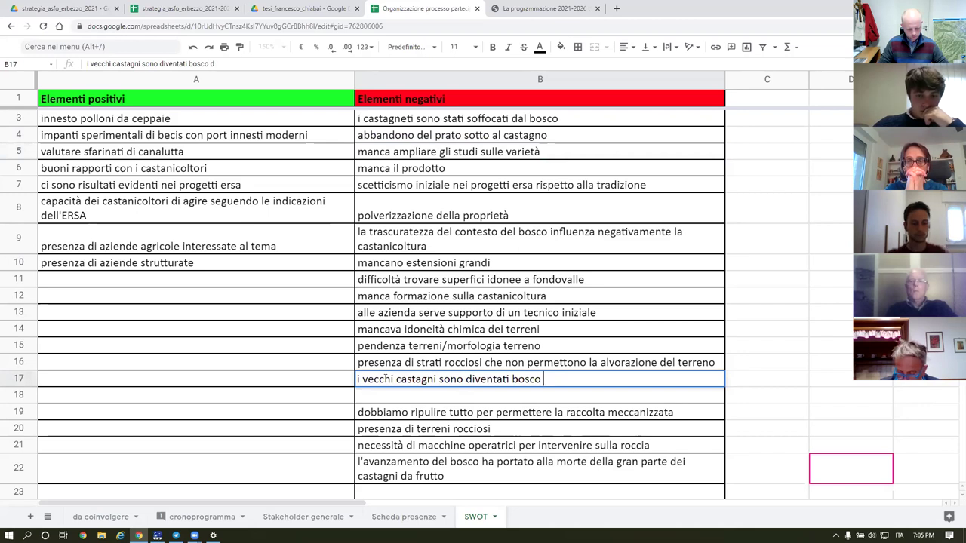
pyautogui.write('ceduo')
pyautogui.press('Return')
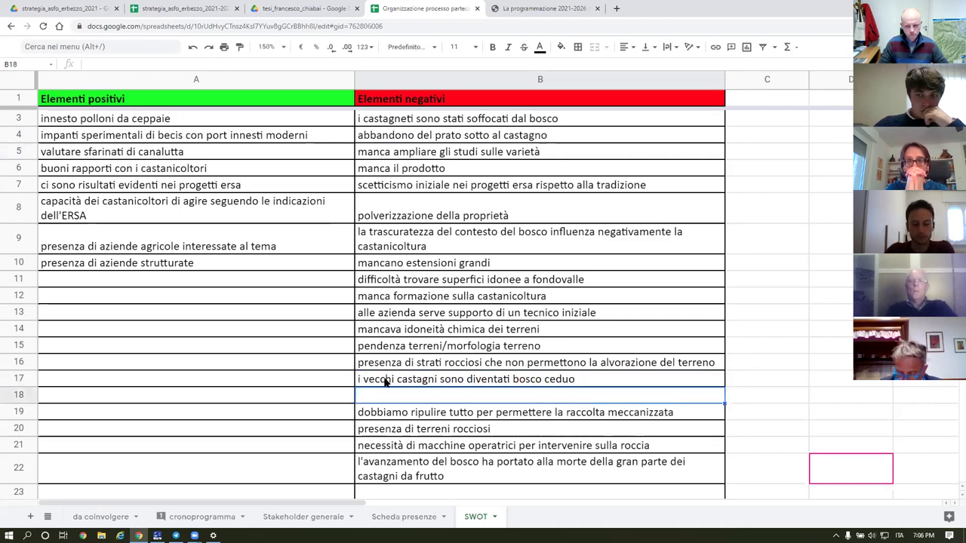
# Step: Change "castagni" to "castagneti" in the text of cell B17
pyautogui.click(437, 384)
pyautogui.click(139, 63)
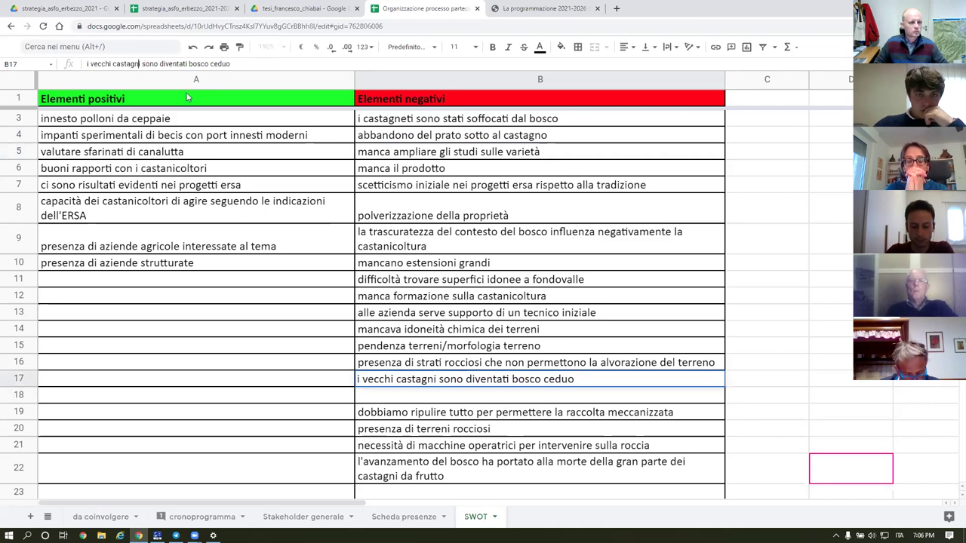
pyautogui.write('et')
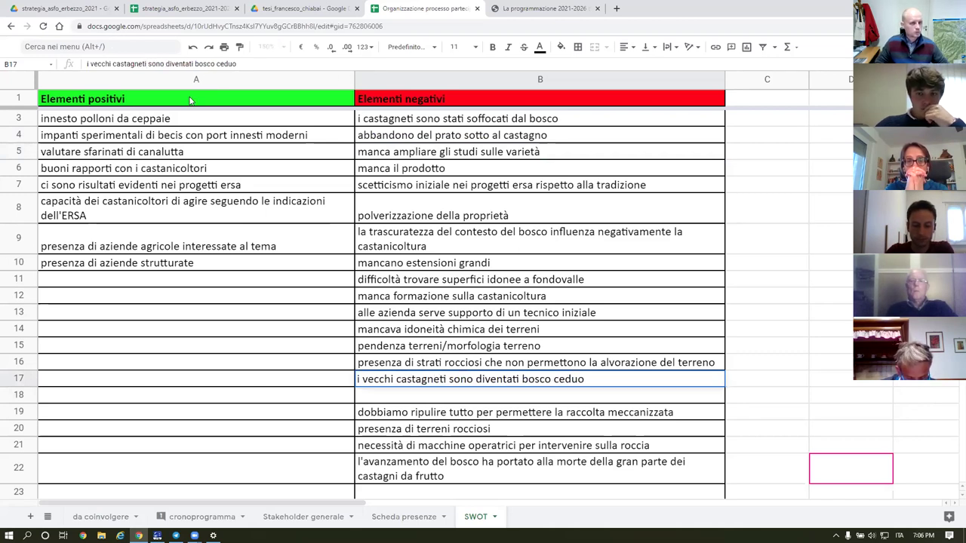
pyautogui.press('Return')
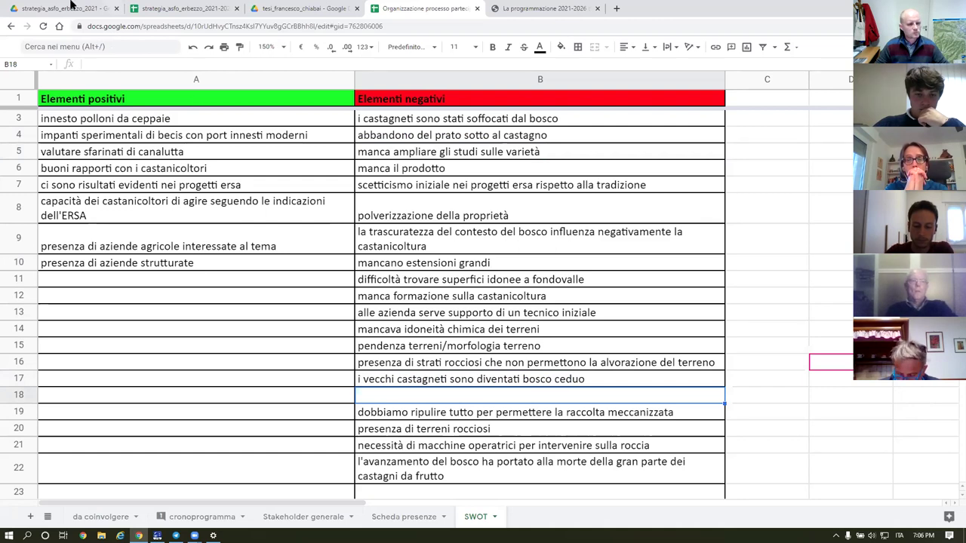
# Step: Enter "si può sostituire i vecchi castagnti particolarmente abbandonati" in cell A11 of the positive elements
pyautogui.click(149, 281)
pyautogui.write('si può sostituire i vecchi castagnti particola')
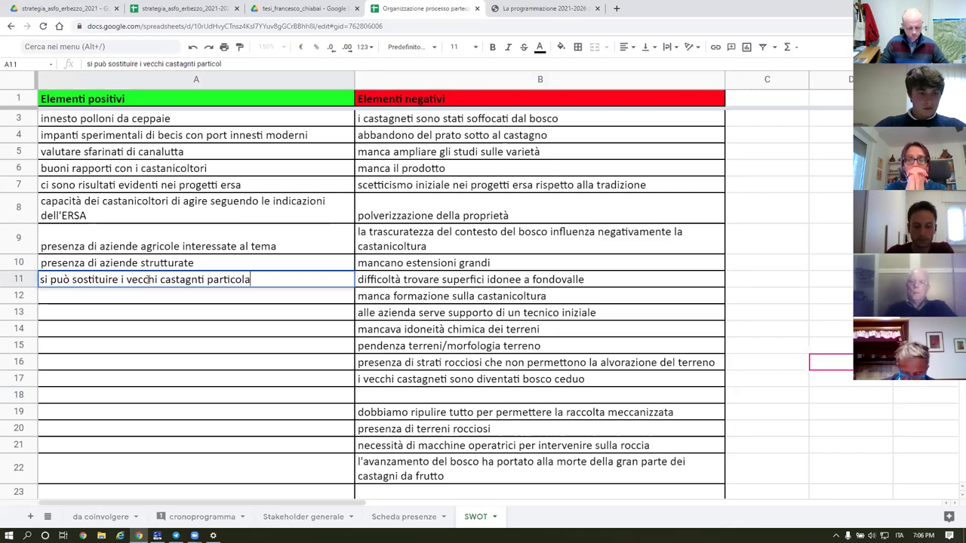
pyautogui.write('rmente abban')
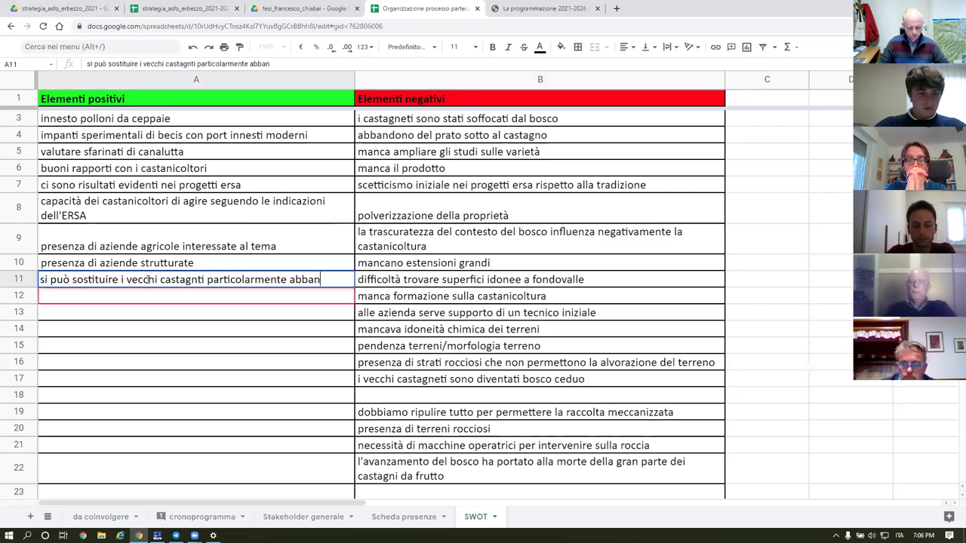
pyautogui.write('donati')
pyautogui.press('Return')
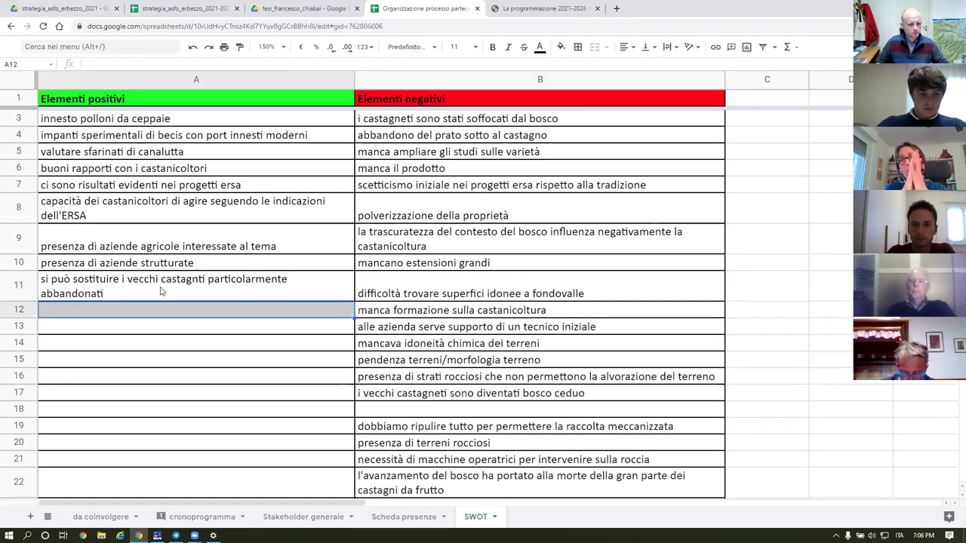
# Step: Extend the text in cell A11 by appending "con nuovi impianti" at its end
pyautogui.click(159, 289)
pyautogui.click(306, 65)
pyautogui.write('co')
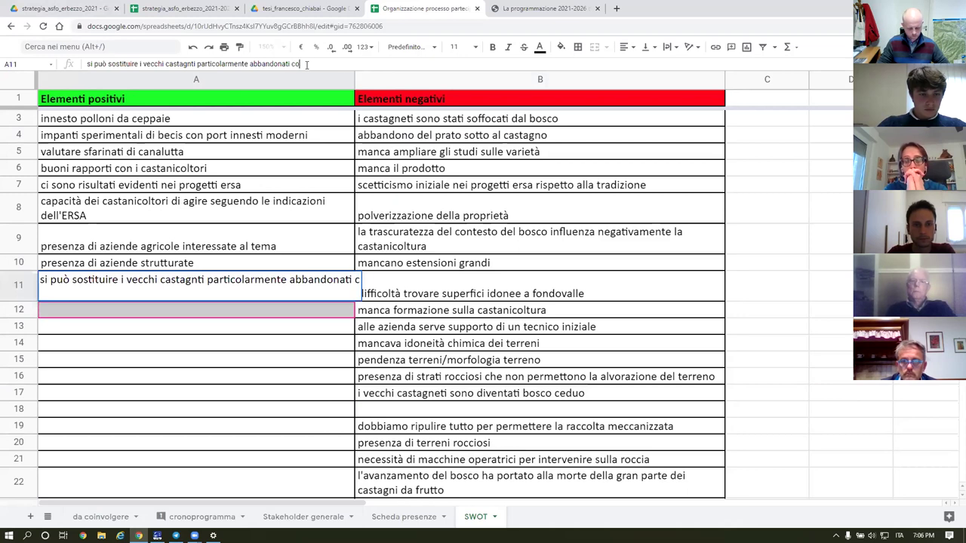
pyautogui.write('n nuovi impianti')
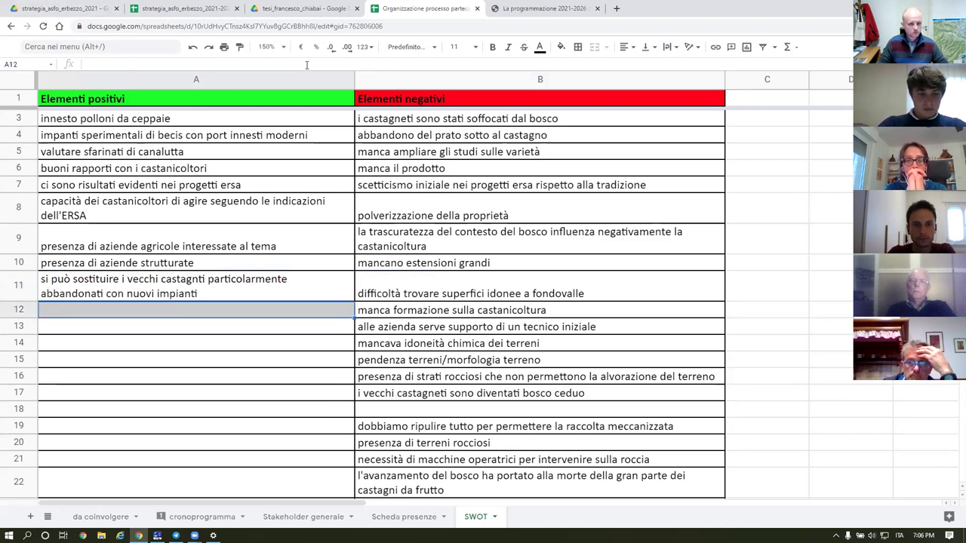
pyautogui.press('Return')
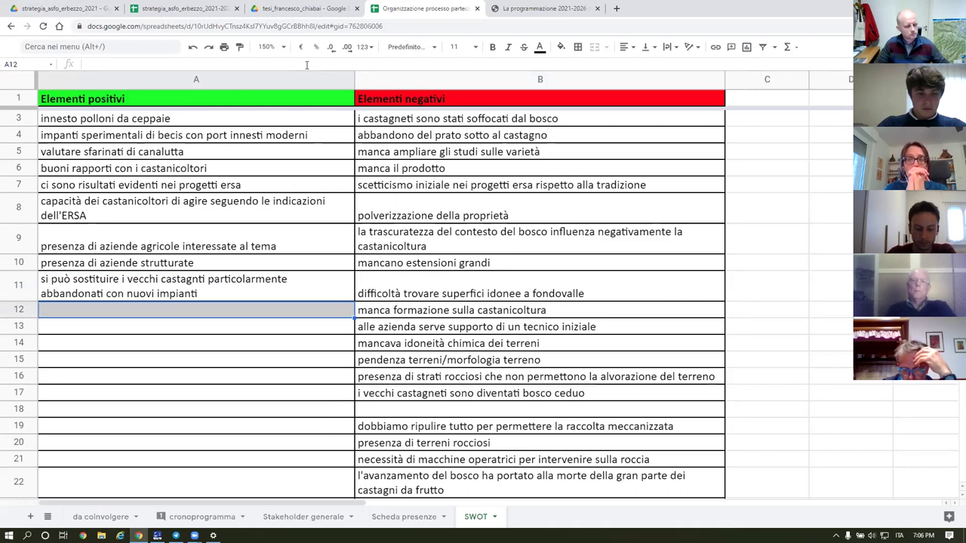
# Step: Enter "ci sono aree non particolarmente ripide che possono essere utilizzate per impainti" in cell A13 of the positive elements
pyautogui.click(83, 334)
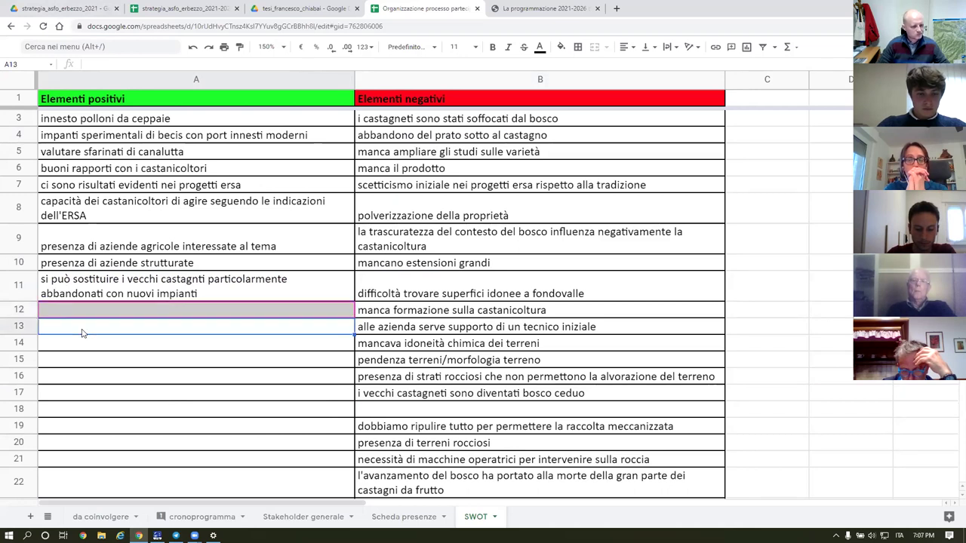
pyautogui.write('ci sono ')
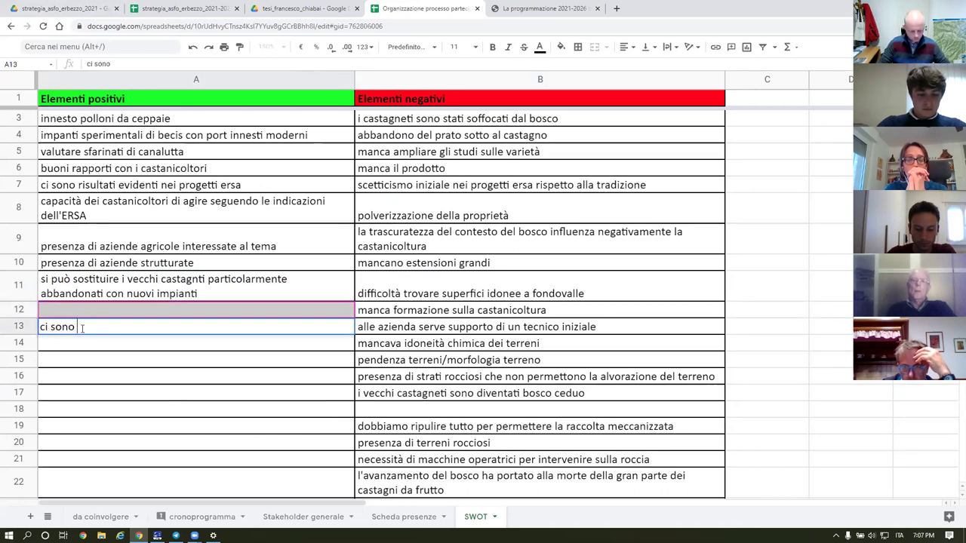
pyautogui.write('aree non par')
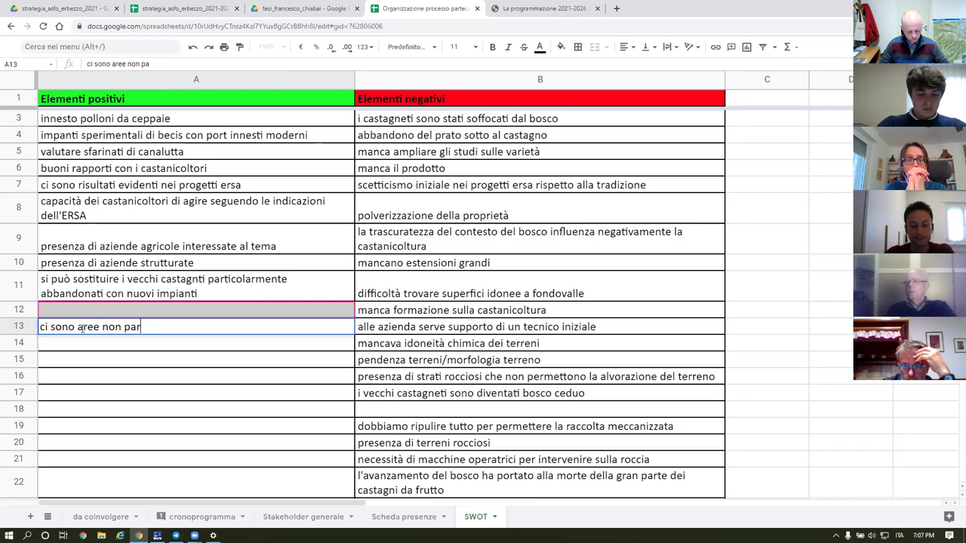
pyautogui.write('ticolarme')
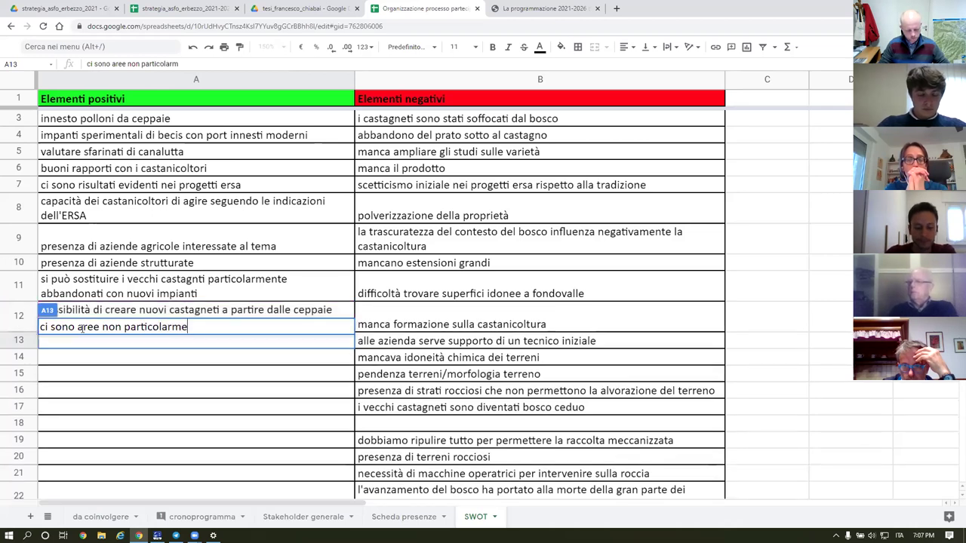
pyautogui.write('nte rip')
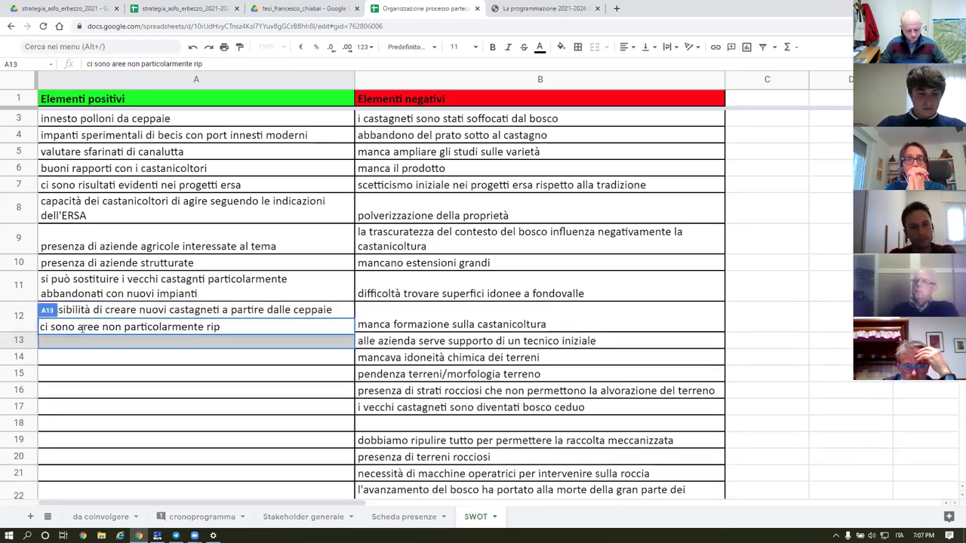
pyautogui.write('ide che ')
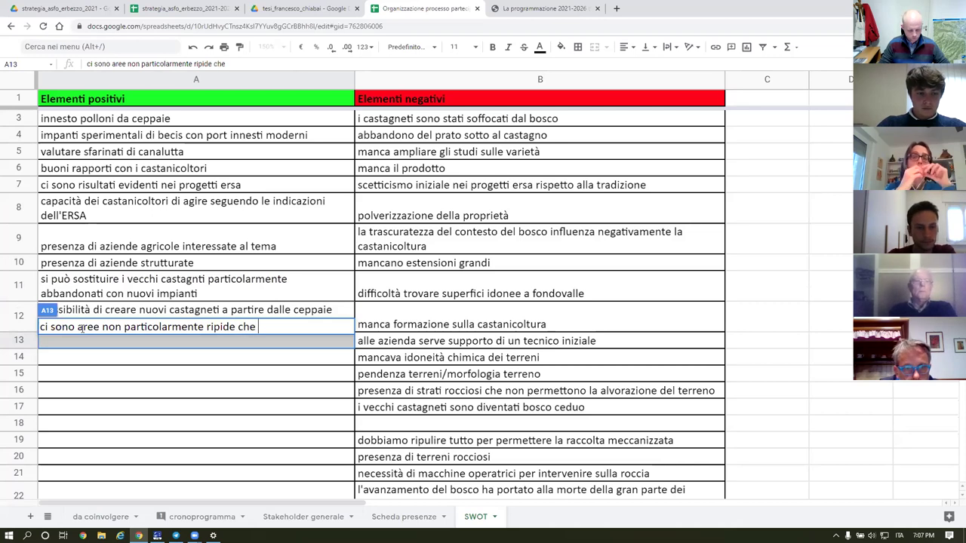
pyautogui.write('posson')
pyautogui.write('o essere utilizza')
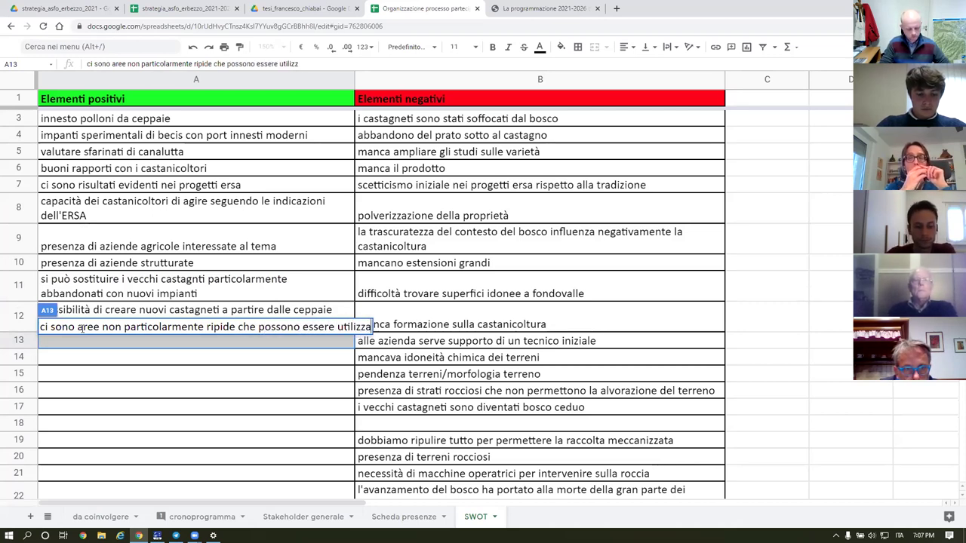
pyautogui.write('te per impainti')
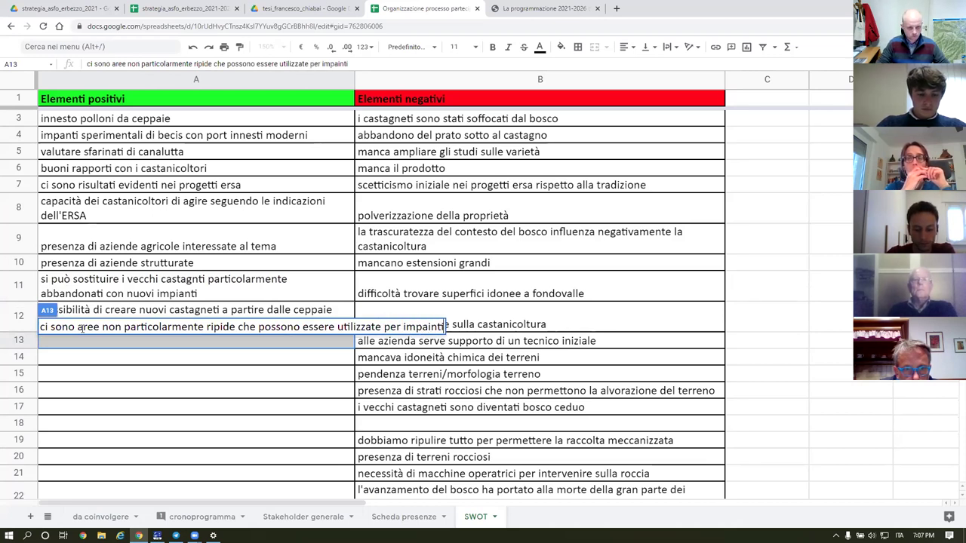
pyautogui.press('Return')
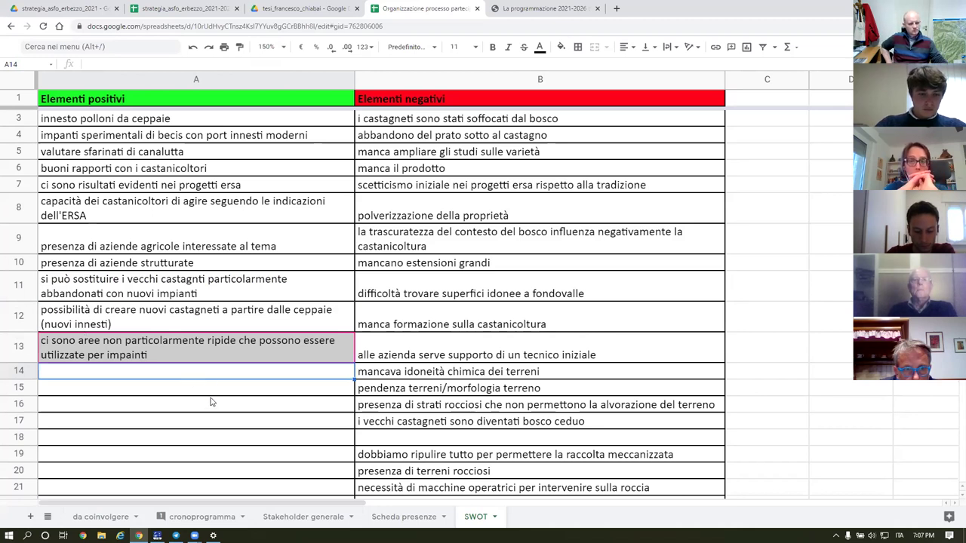
pyautogui.click(126, 376)
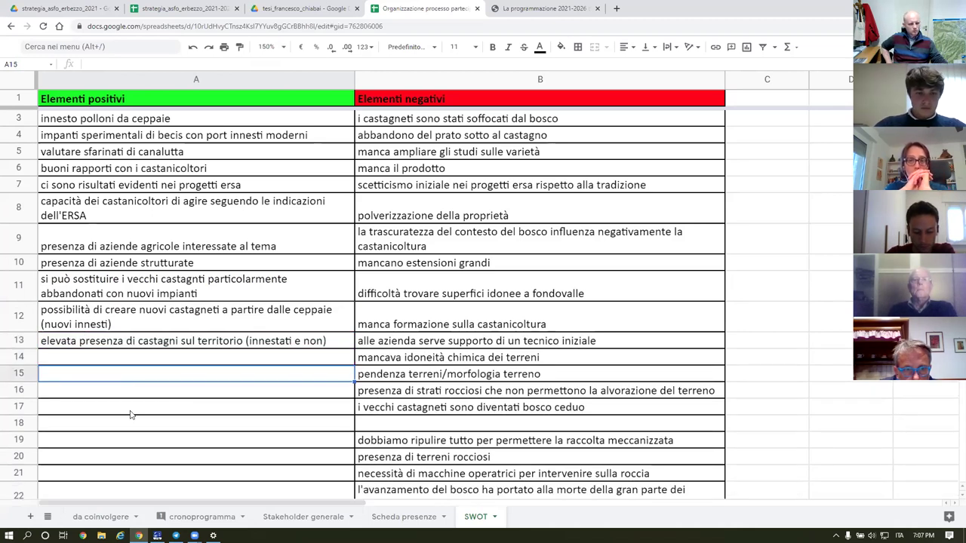
# Step: Enter "ci sono aree non pendenti utilizzabili per nuovi impainti (all'interno dell'ASFO)" in cell A19 of the positive elements
pyautogui.click(170, 409)
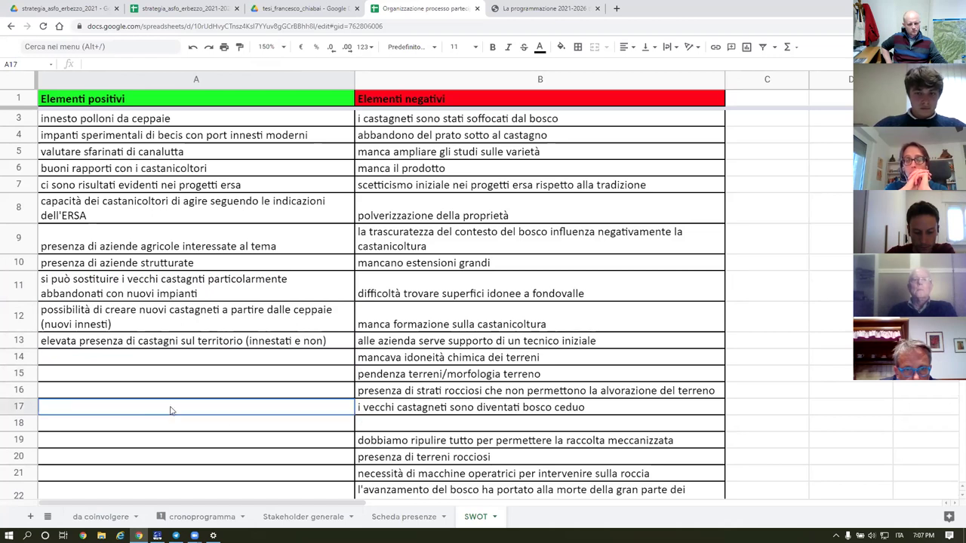
pyautogui.click(118, 445)
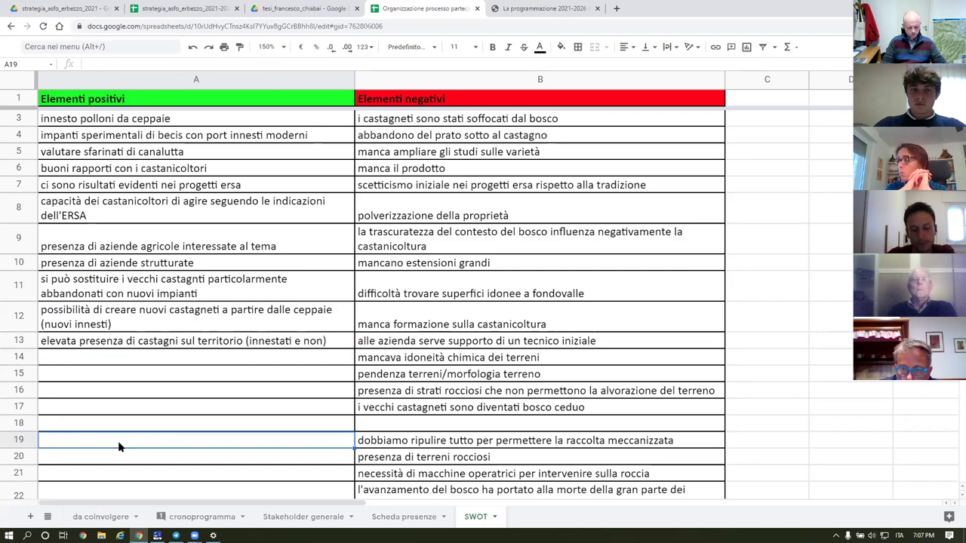
pyautogui.write('ci sono aree ')
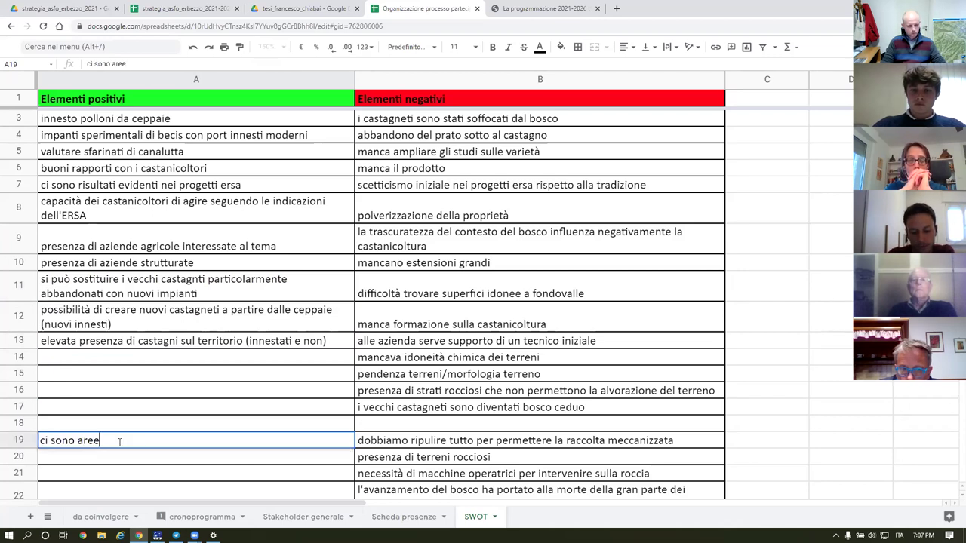
pyautogui.write('non penden')
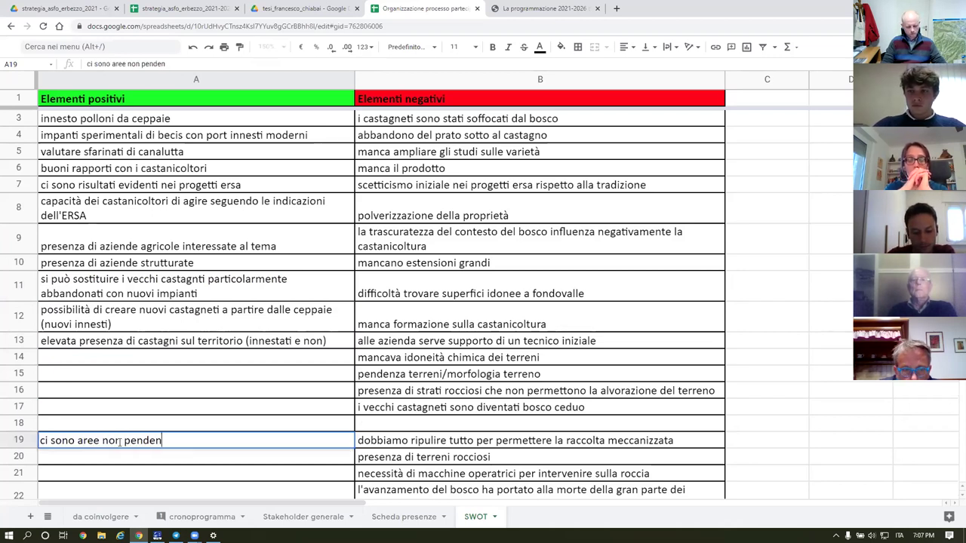
pyautogui.write('ti util')
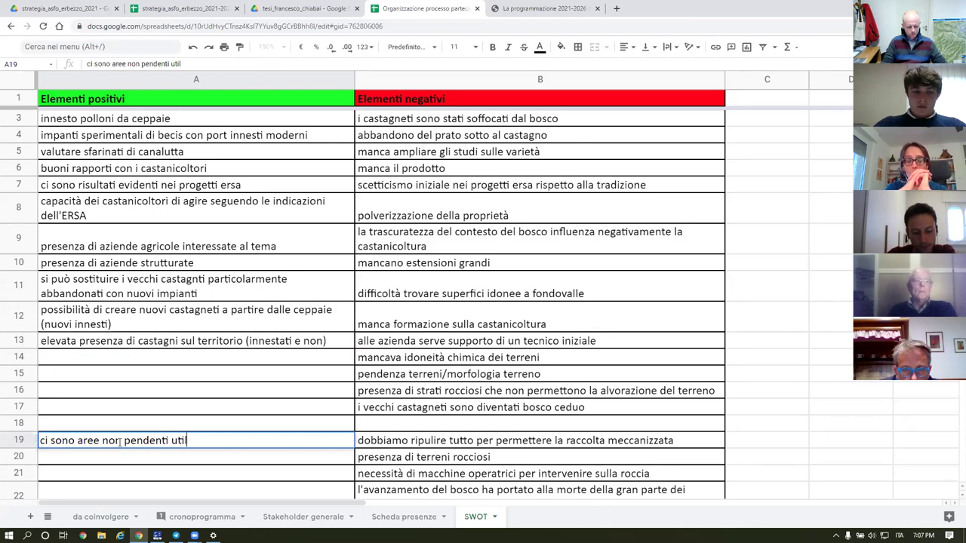
pyautogui.write('izzabili pe')
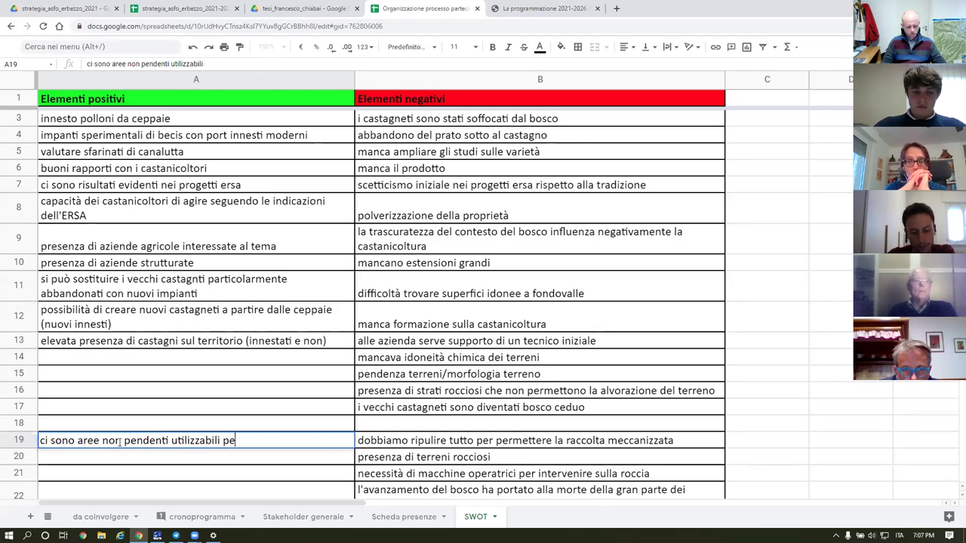
pyautogui.write('r nuovi impainti')
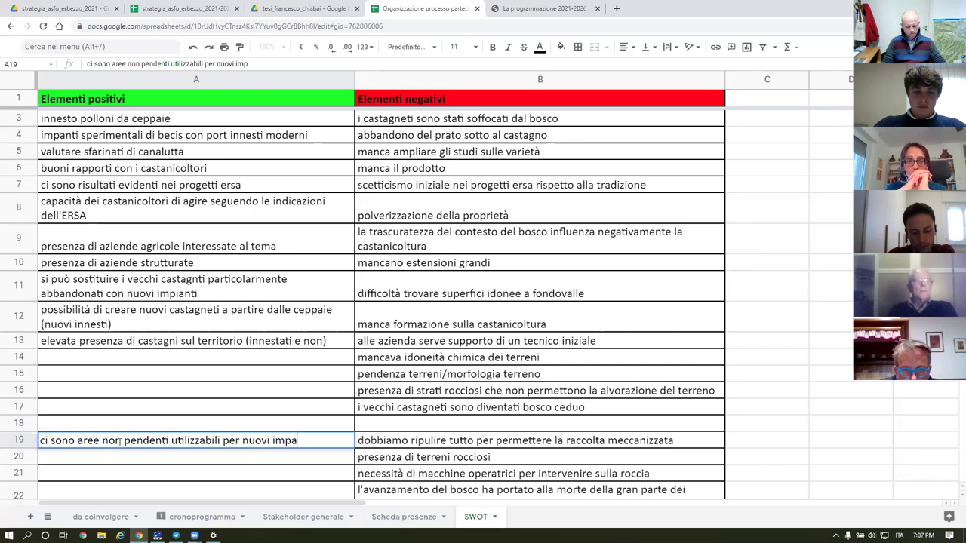
pyautogui.press('Return')
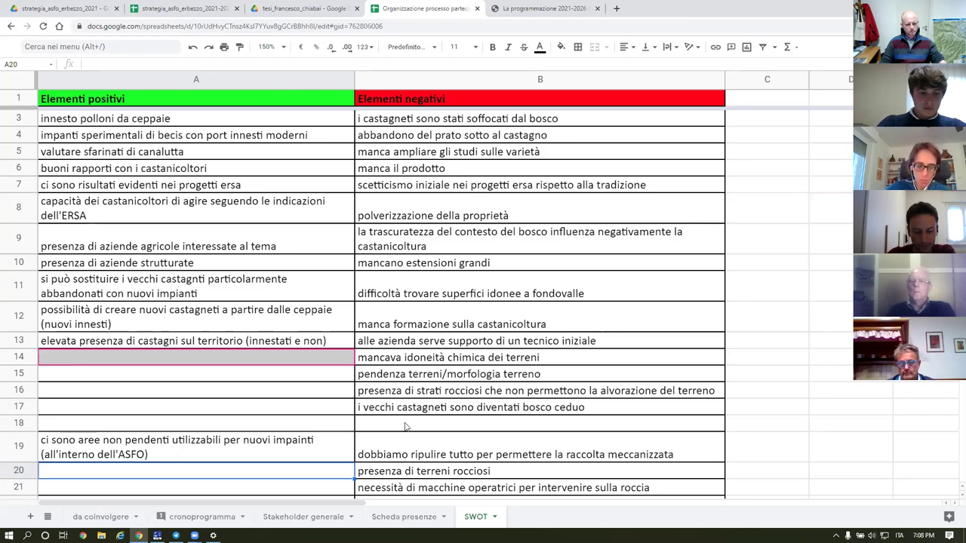
# Step: Enter "mancanza di viabilità adeguata" in cell B18 of the negative elements
pyautogui.click(405, 424)
pyautogui.write('manca')
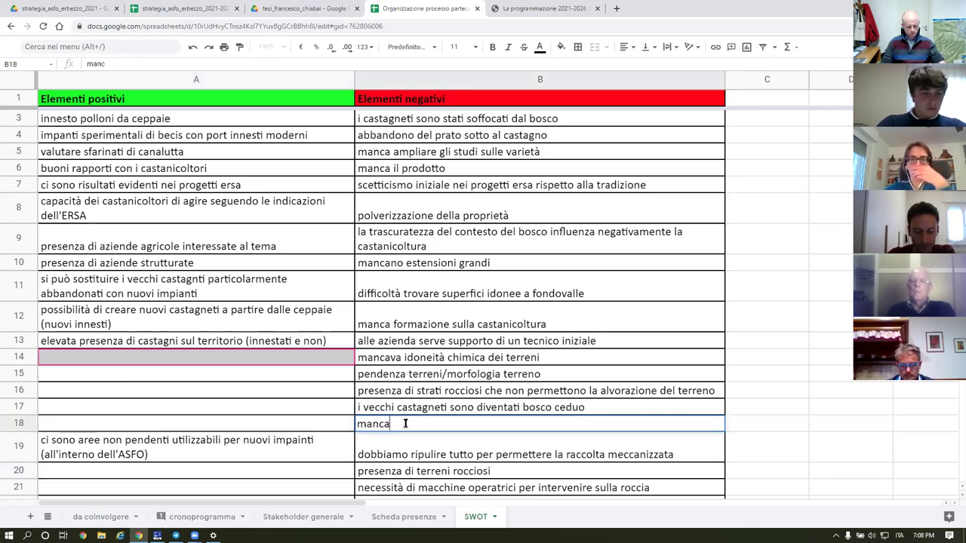
pyautogui.write('nza di viabi')
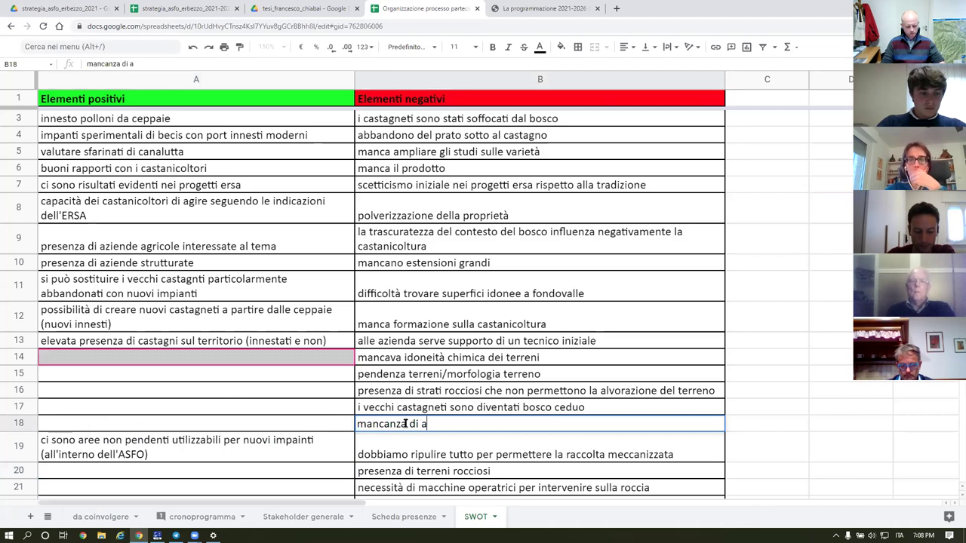
pyautogui.write('lità adeguata')
pyautogui.press('Return')
# Step: Insert "forestale" before "adeguata" in the text of cell B18
pyautogui.click(406, 426)
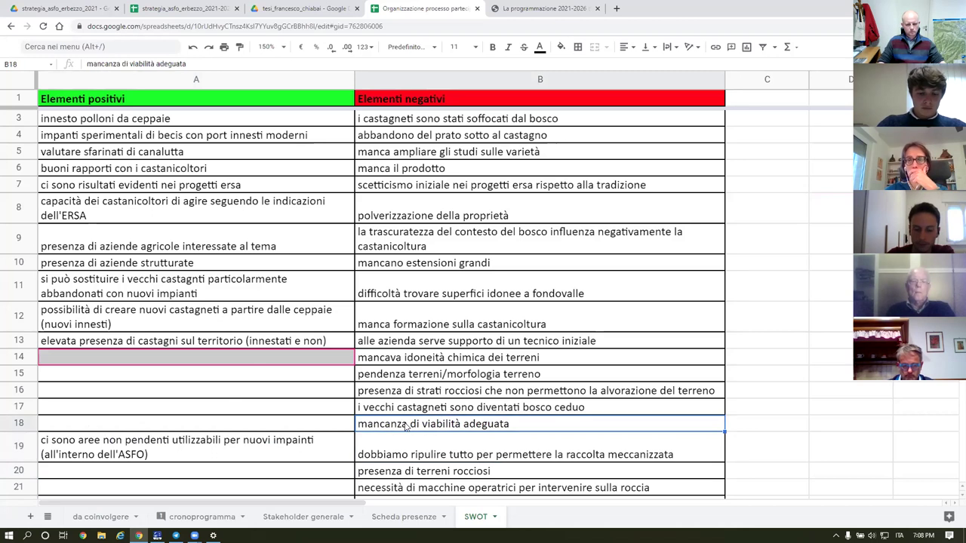
pyautogui.click(156, 63)
pyautogui.write('forestal')
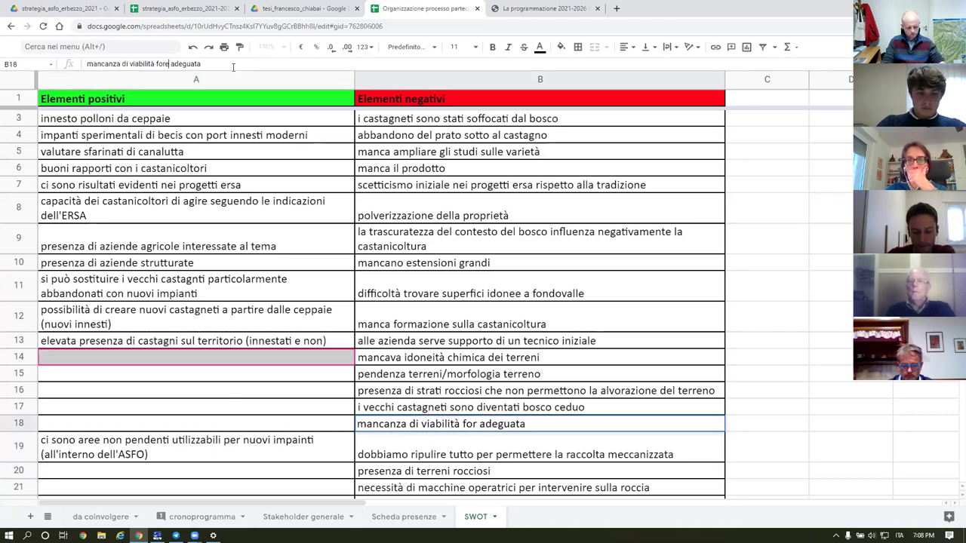
pyautogui.write('e')
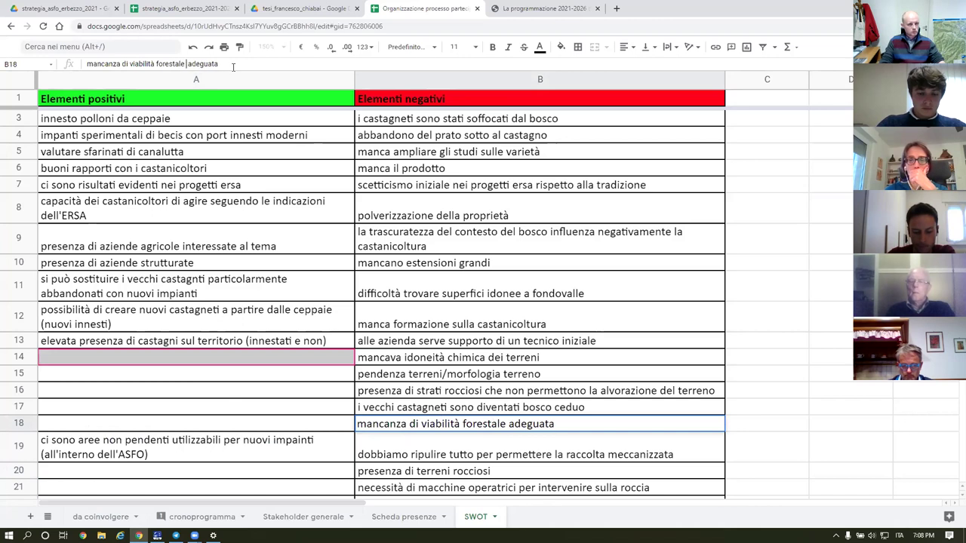
pyautogui.press('Return')
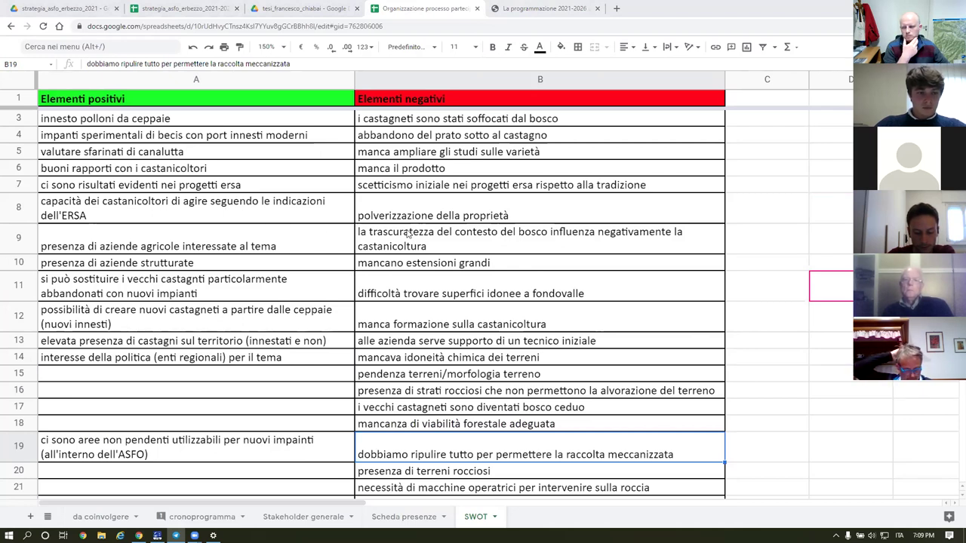
pyautogui.scroll(-5, 414, 282)
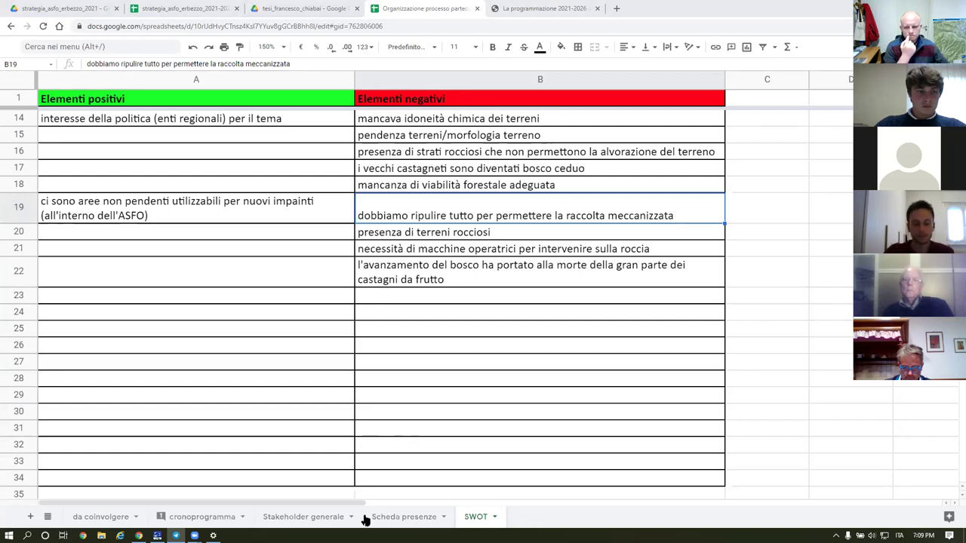
pyautogui.click(391, 298)
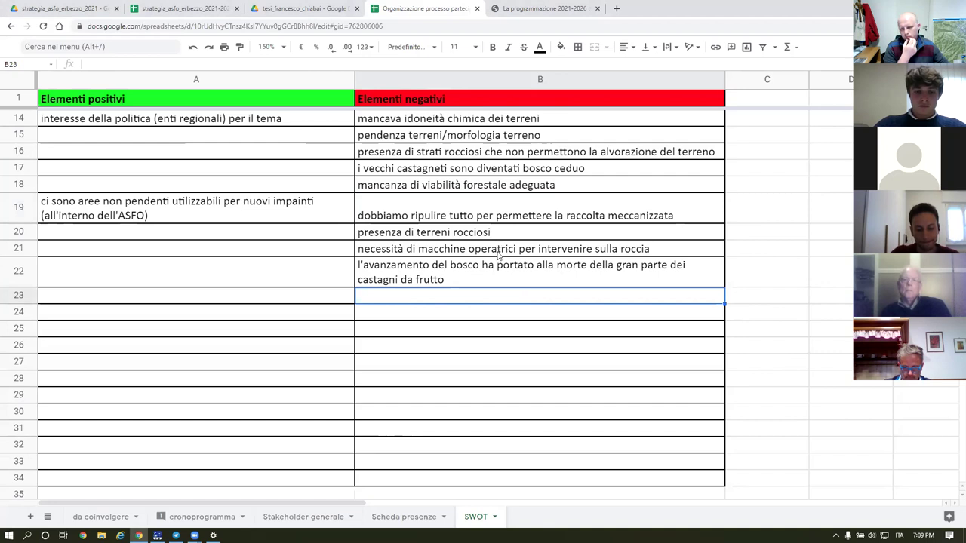
pyautogui.scroll(5, 494, 254)
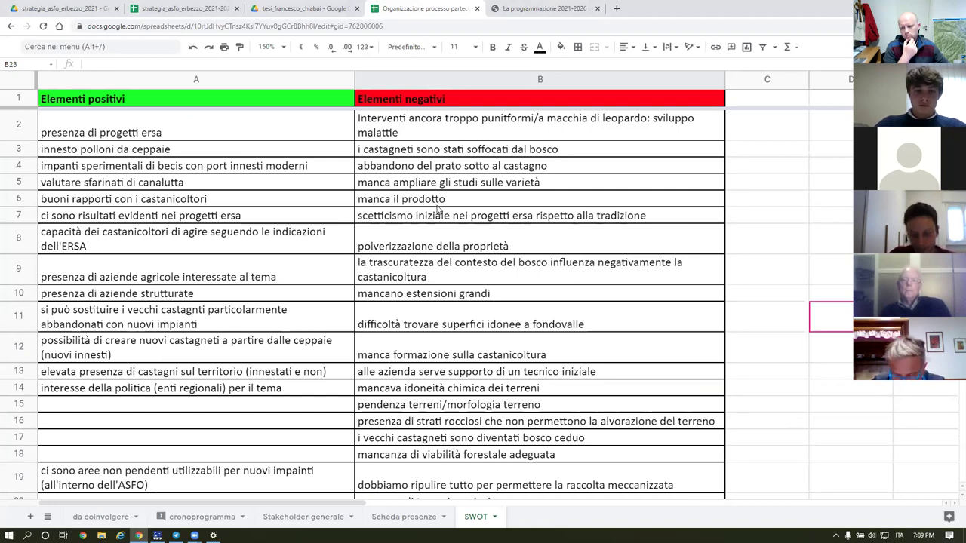
pyautogui.scroll(-2, 110, 333)
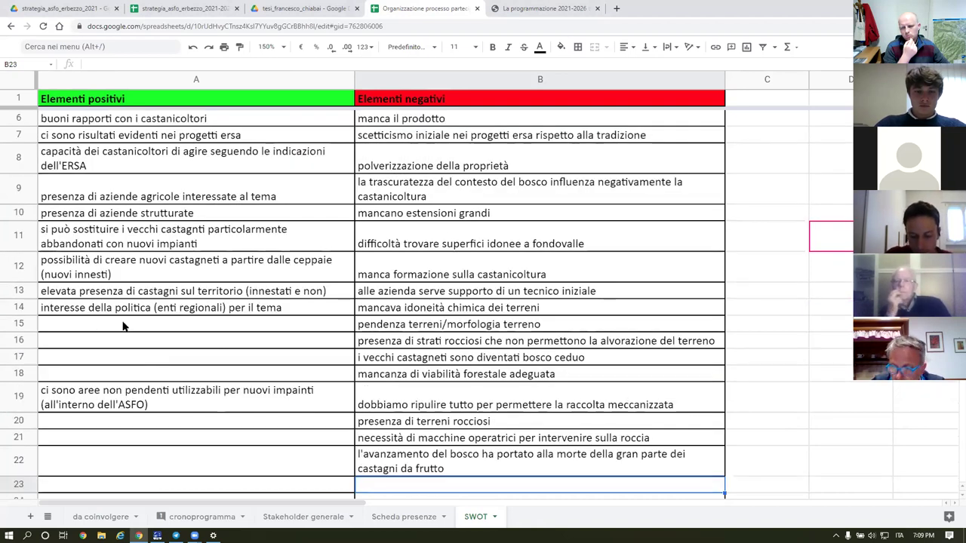
pyautogui.click(70, 330)
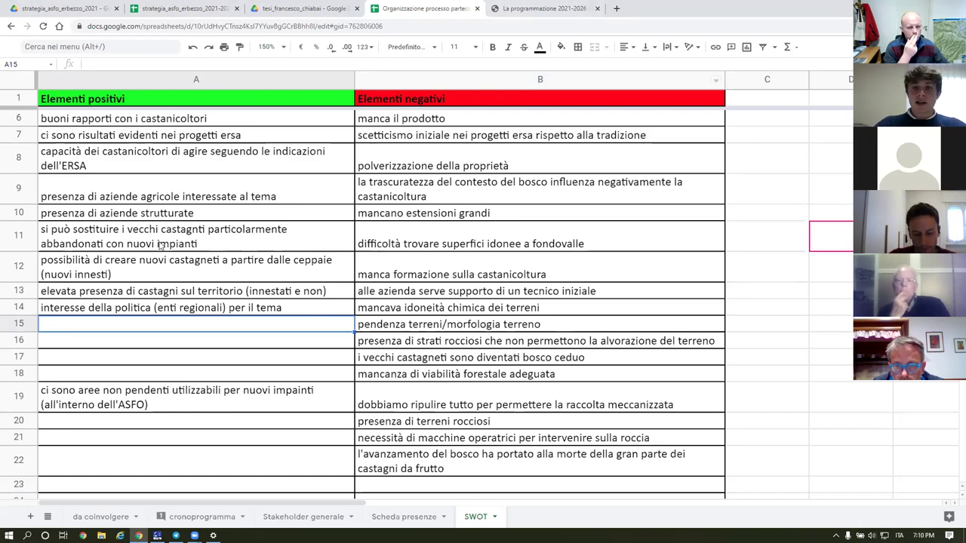
# Step: Narrow column A of the positive elements and column B of the negative elements
pyautogui.scroll(1, 161, 246)
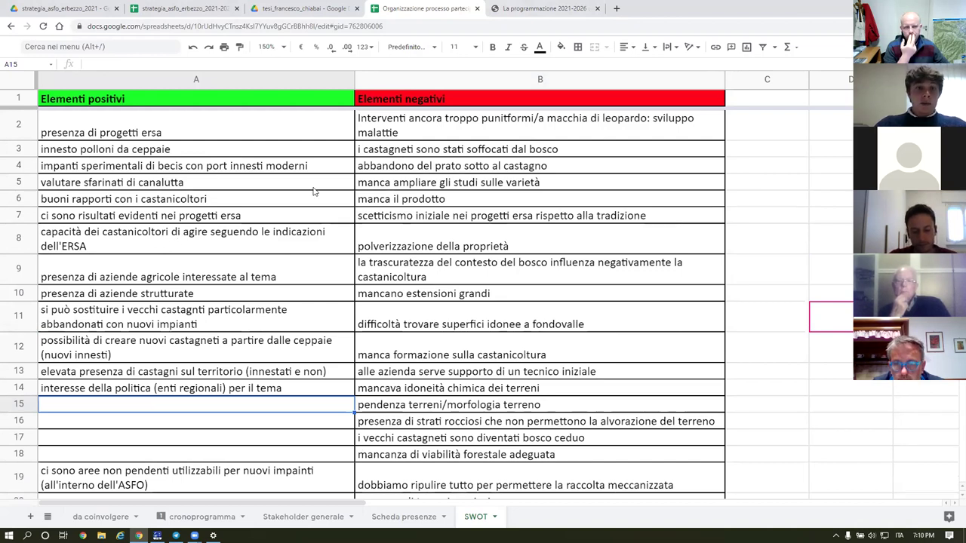
pyautogui.moveTo(354, 77); pyautogui.dragTo(310, 77)
pyautogui.moveTo(679, 78); pyautogui.dragTo(613, 77)
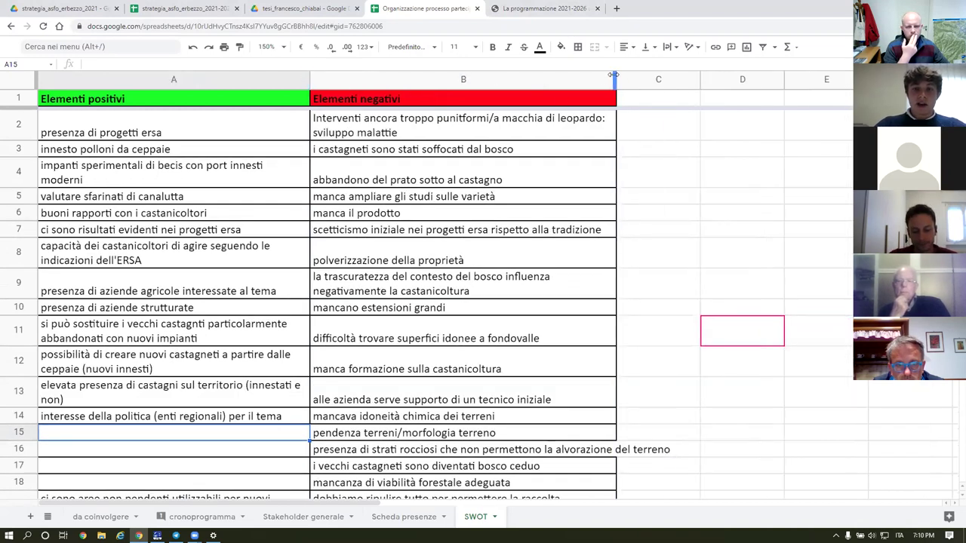
# Step: Try the sheet at 200% zoom, finally setting the zoom to 170%
pyautogui.click(273, 47)
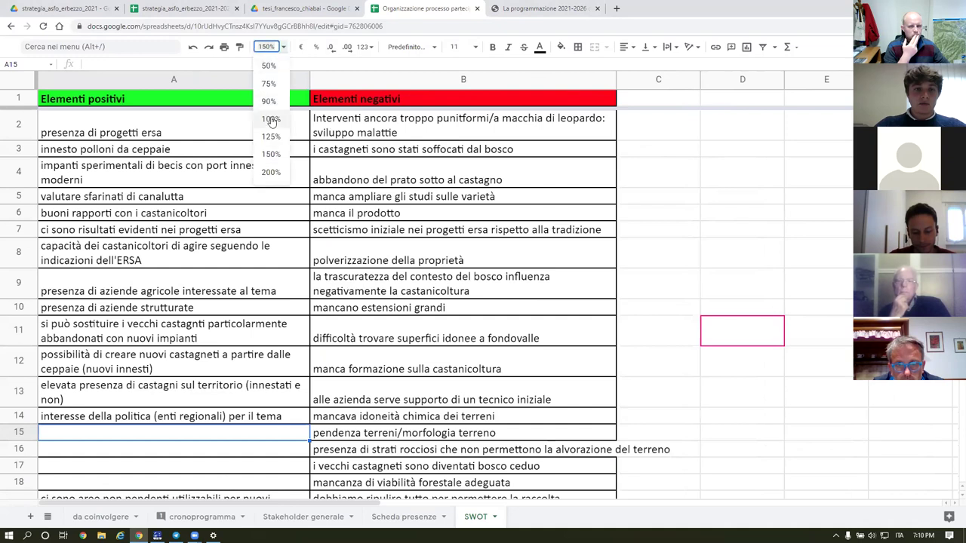
pyautogui.click(269, 172)
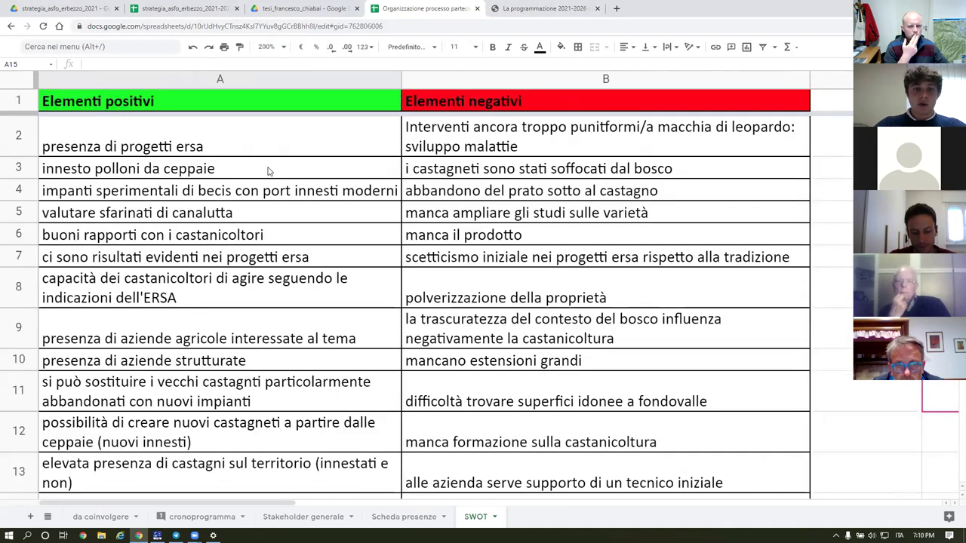
pyautogui.click(268, 47)
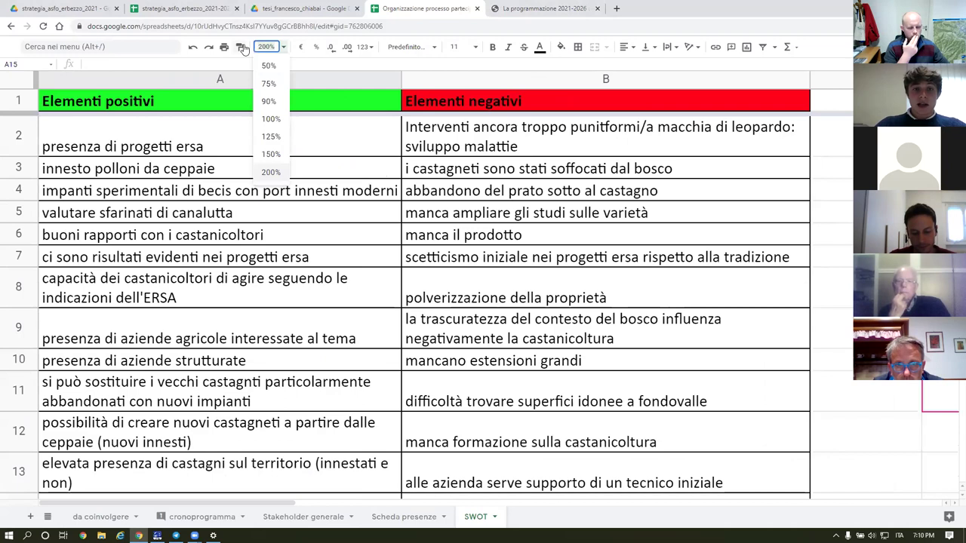
pyautogui.write('170')
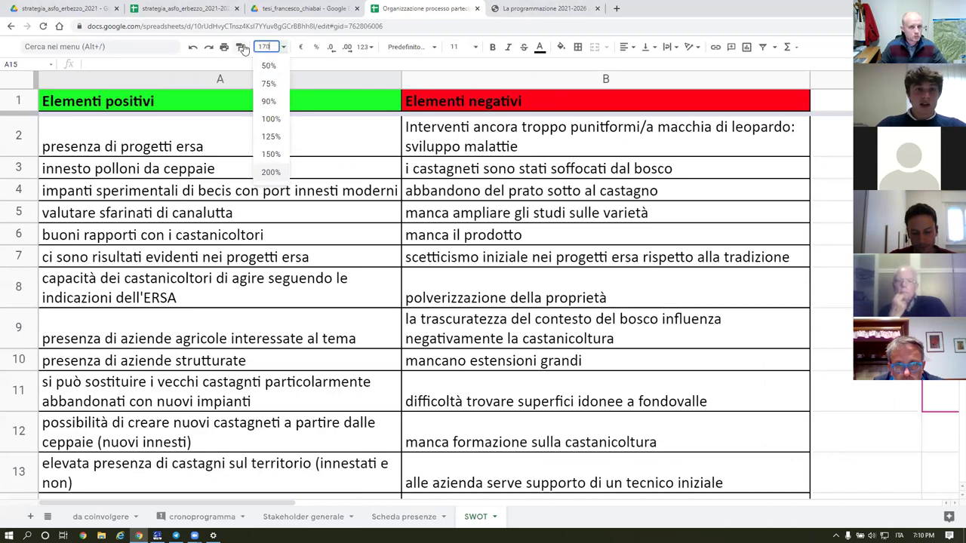
pyautogui.press('Return')
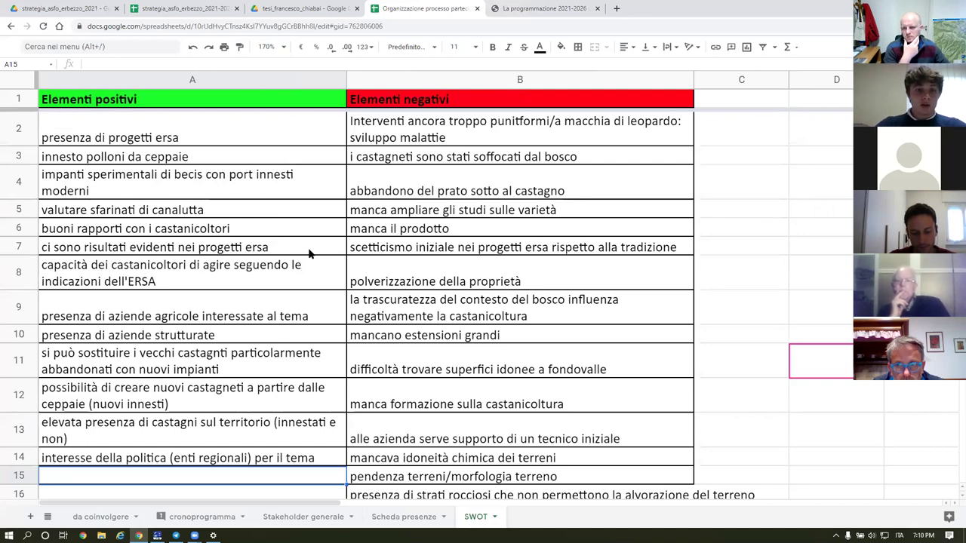
# Step: Move the text about non-steep areas from cell A19 to the empty cell A15 below the other positive elements
pyautogui.scroll(-2, 298, 250)
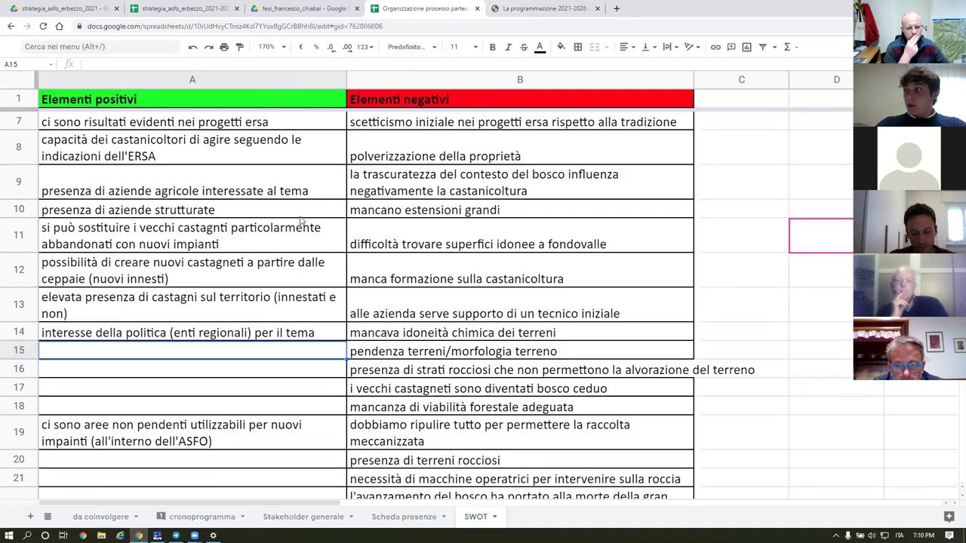
pyautogui.click(209, 432)
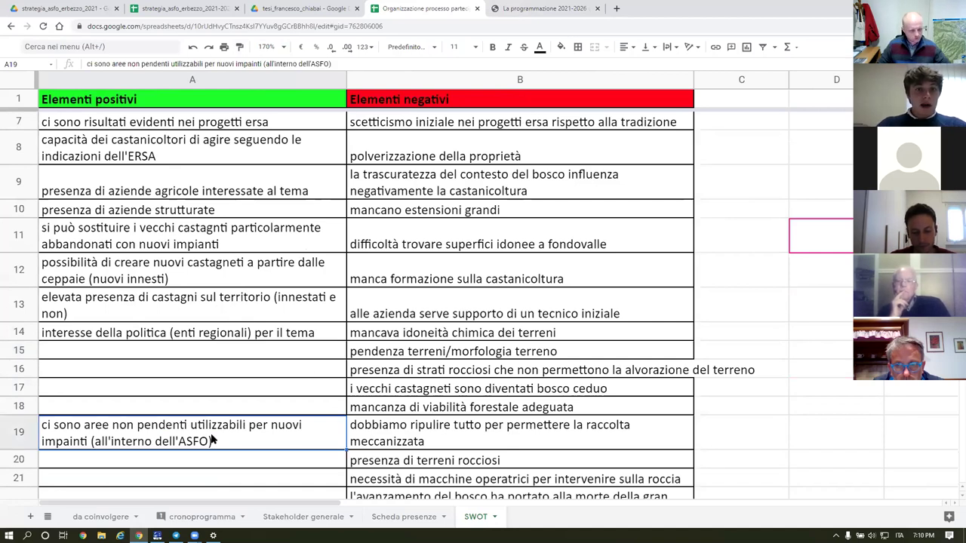
pyautogui.hotkey('ctrl', 'c')
pyautogui.click(209, 385)
pyautogui.press('Up')
pyautogui.press('Up')
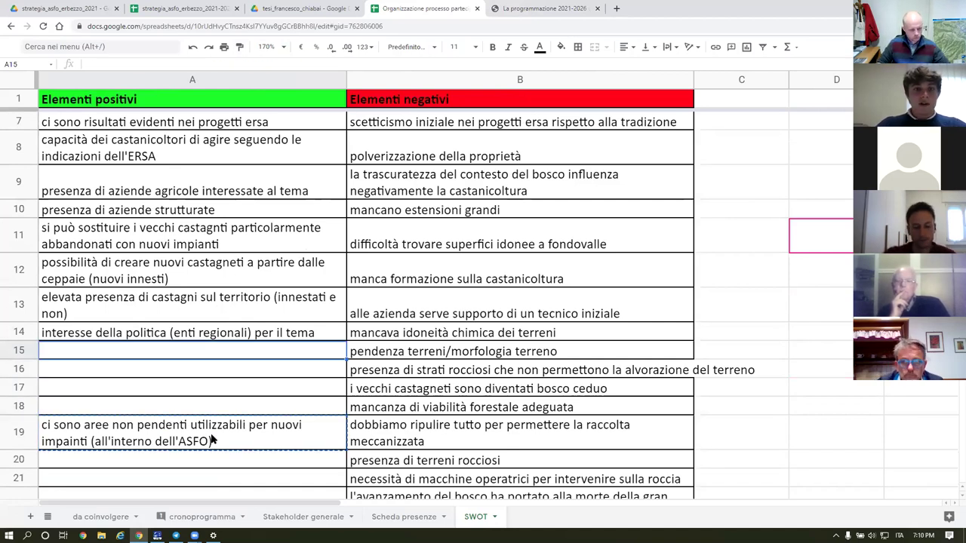
pyautogui.hotkey('ctrl', 'v')
pyautogui.press('Down')
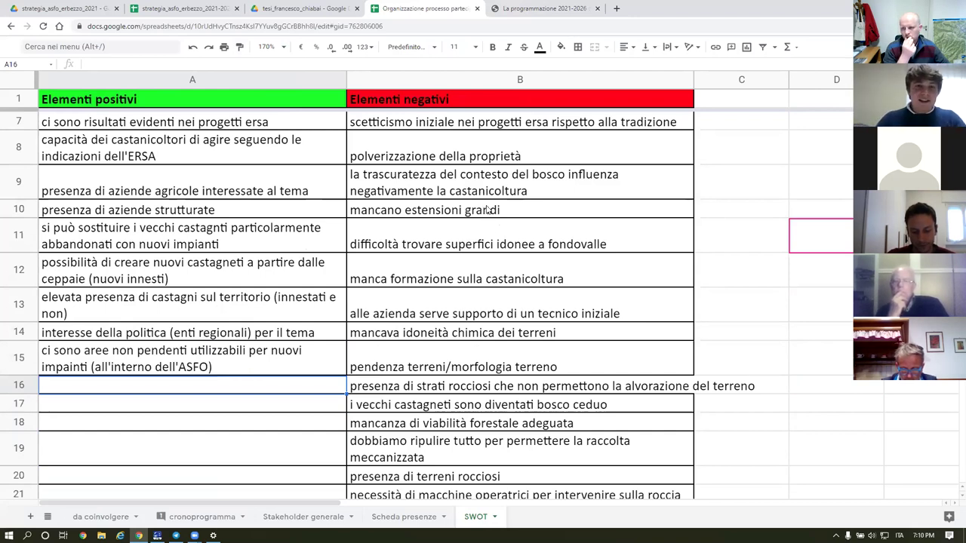
# Step: Wrap the overflowing text of cell B16 within its column
pyautogui.scroll(-3, 487, 234)
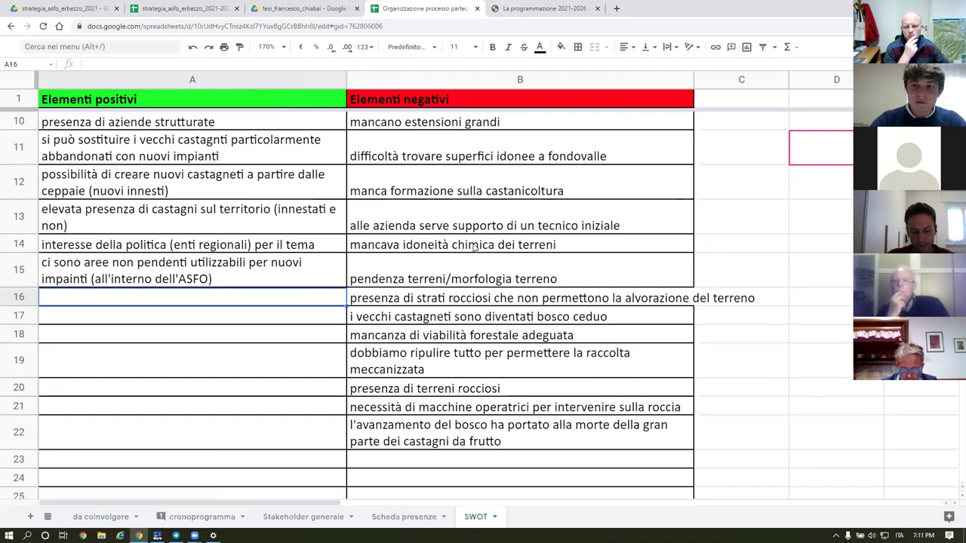
pyautogui.click(510, 247)
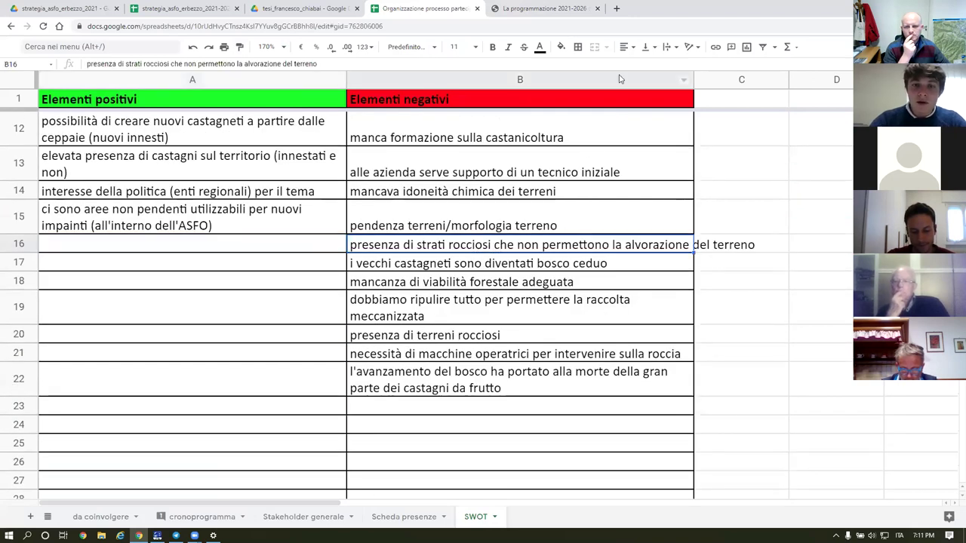
pyautogui.click(667, 47)
pyautogui.click(681, 65)
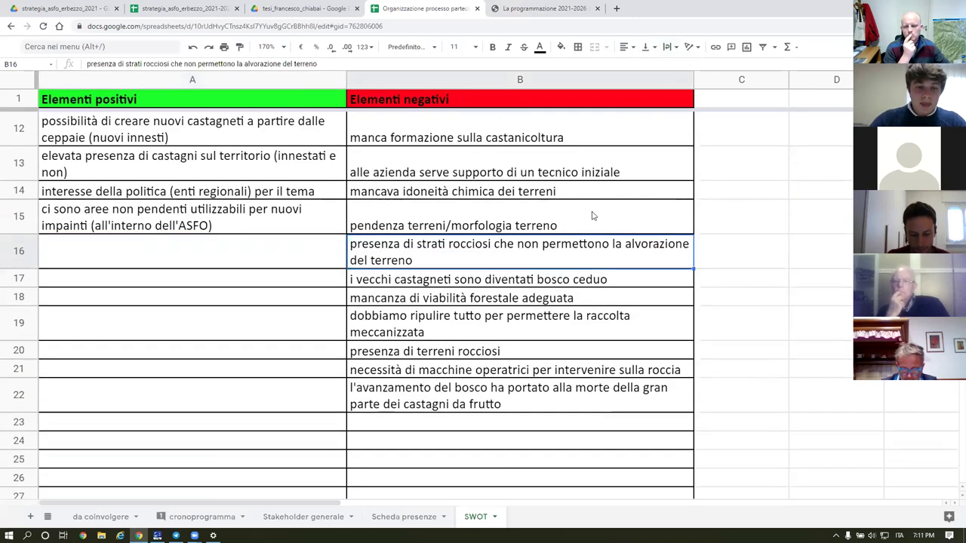
# Step: Add the negative element "mancano competenze sugli innesti" in cell B24
pyautogui.click(522, 351)
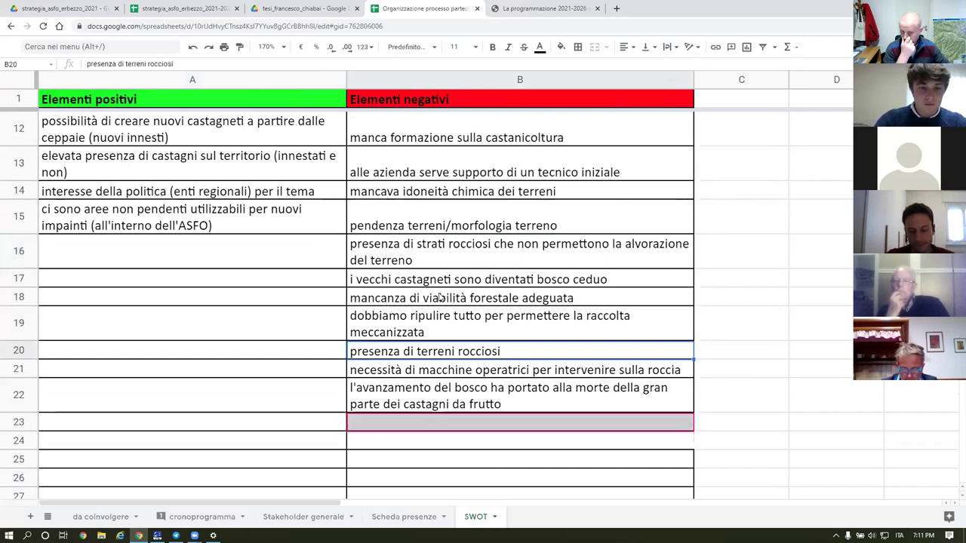
pyautogui.click(384, 446)
pyautogui.write('manca')
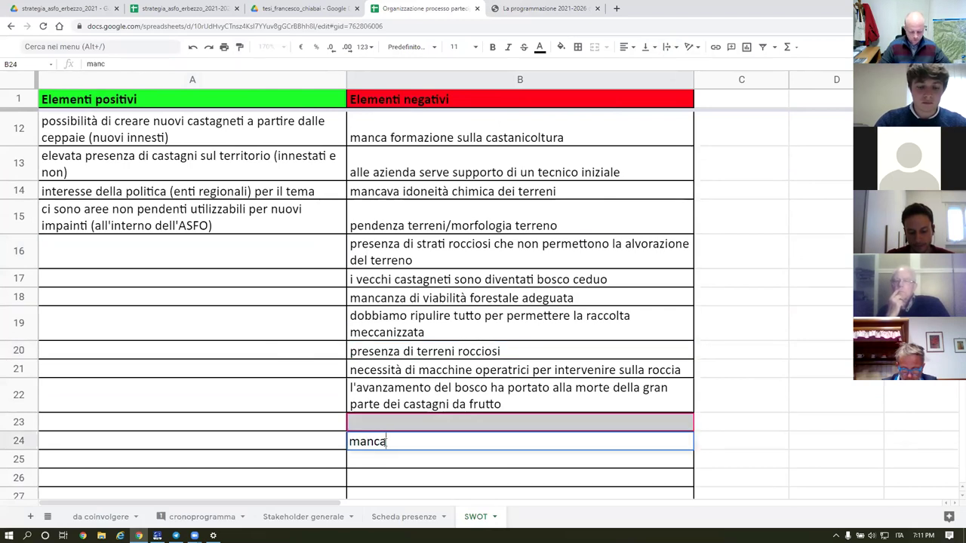
pyautogui.write('no compete')
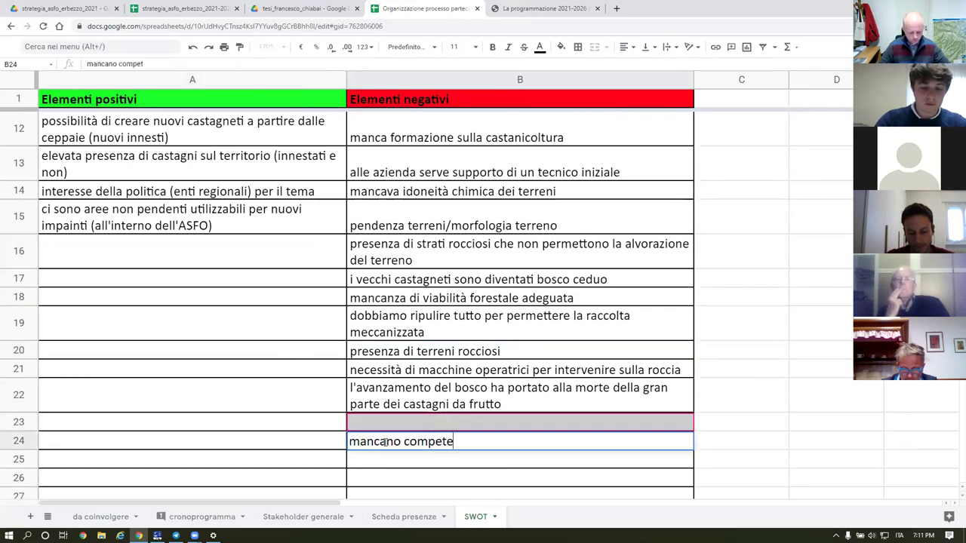
pyautogui.write('nze sugli ')
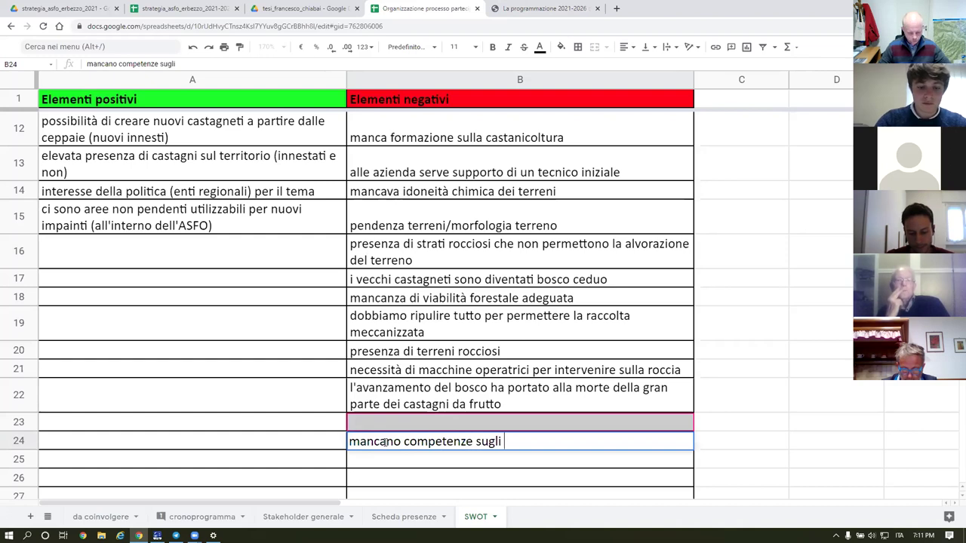
pyautogui.write('innes')
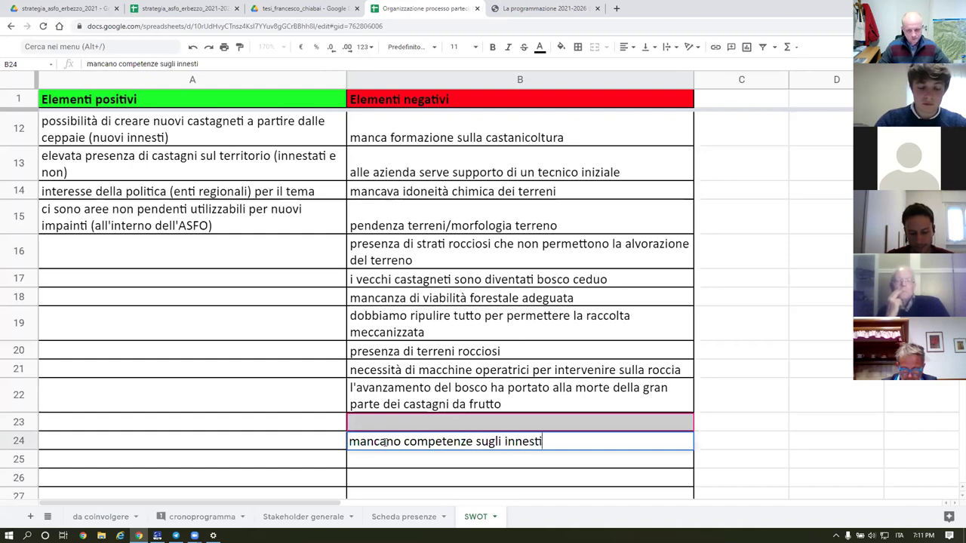
pyautogui.write('ti')
pyautogui.press('Return')
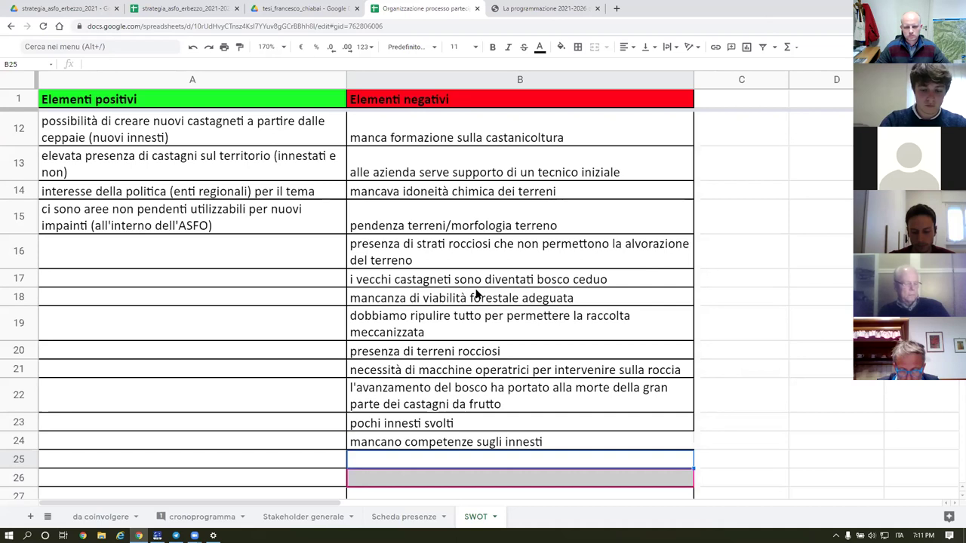
pyautogui.scroll(-2, 403, 348)
pyautogui.click(405, 339)
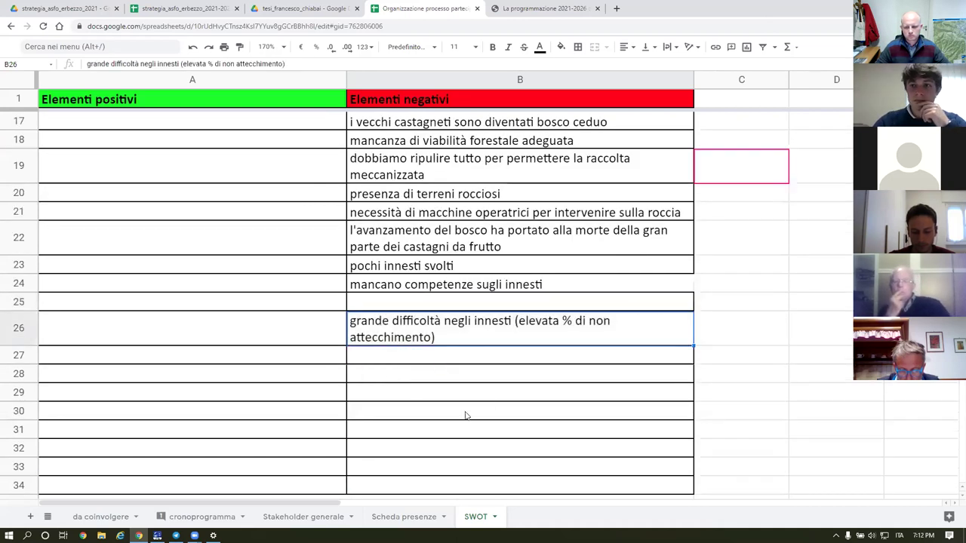
pyautogui.scroll(3, 506, 373)
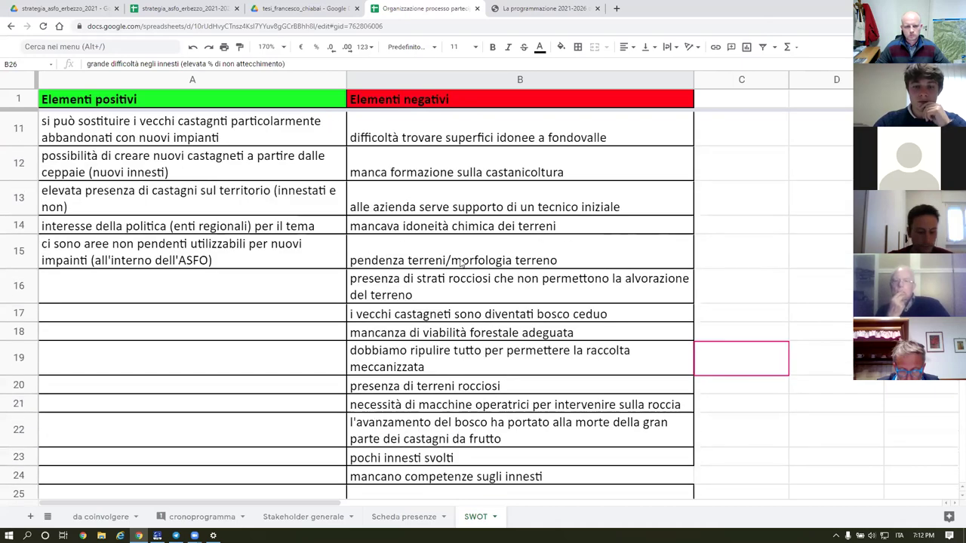
pyautogui.scroll(3, 460, 264)
pyautogui.scroll(1, 460, 264)
pyautogui.scroll(-7, 460, 264)
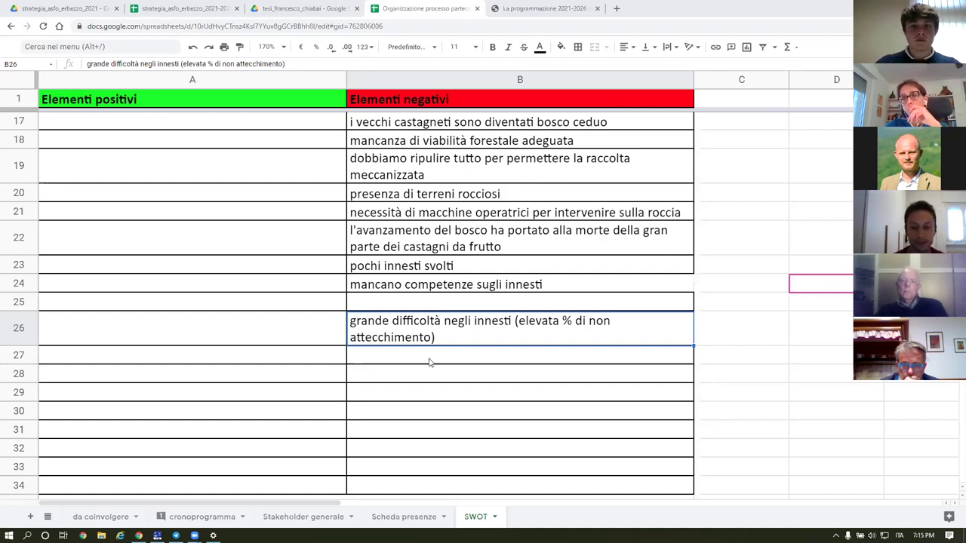
# Step: Add the positive element "ci sono prodotti particolari che funzionano sugli innesti (cerafix, ...)" in cell A17
pyautogui.scroll(4, 140, 281)
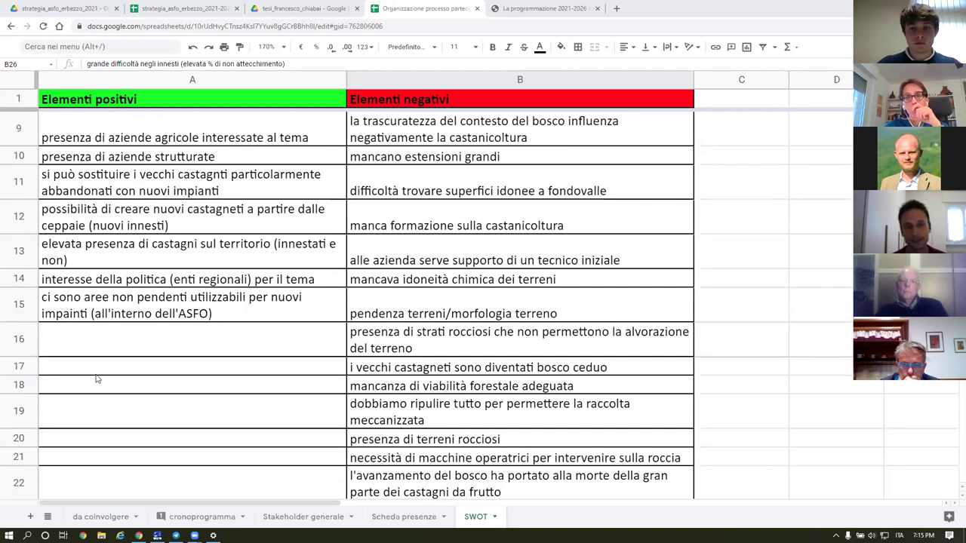
pyautogui.click(76, 364)
pyautogui.write('ci sono p')
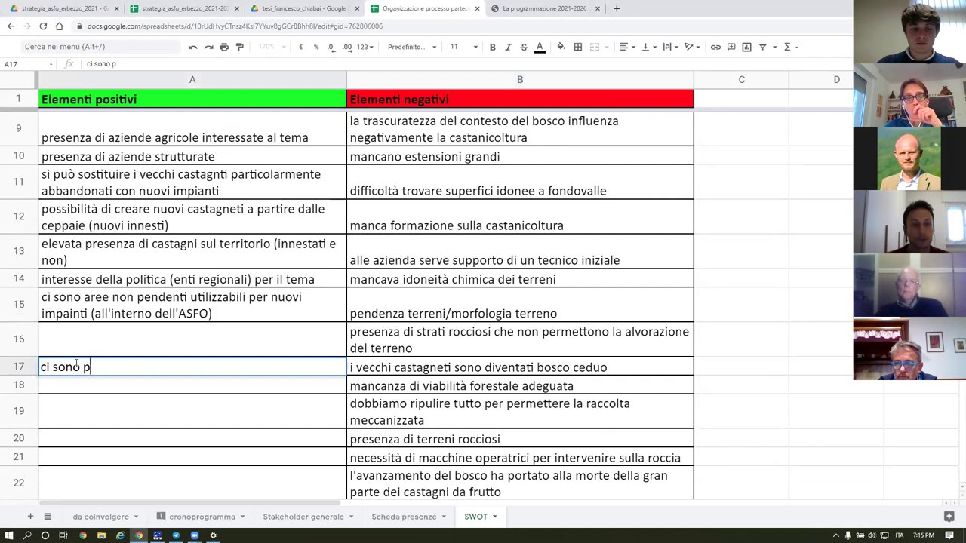
pyautogui.write('rodotti particolar')
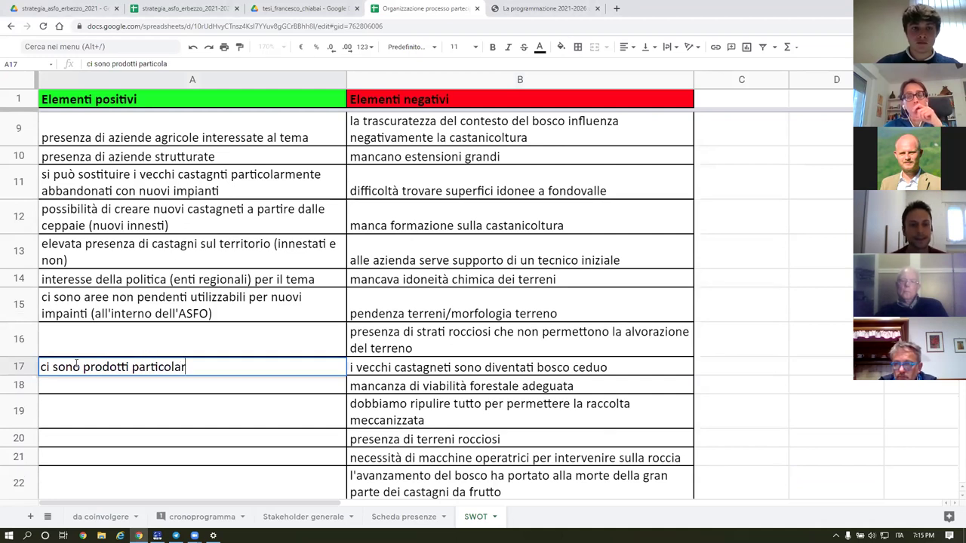
pyautogui.write('i che funzio')
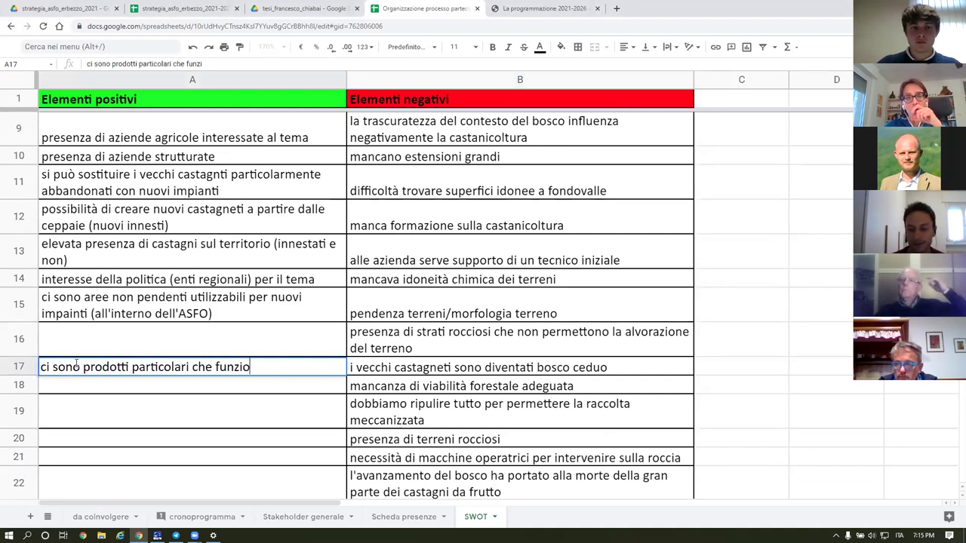
pyautogui.write('nano sugli e')
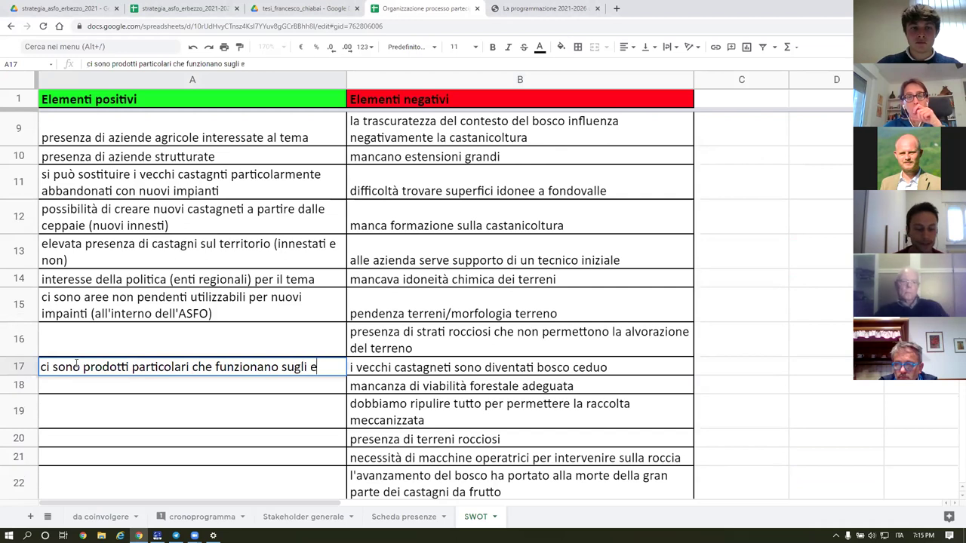
pyautogui.press('BackSpace')
pyautogui.write('i')
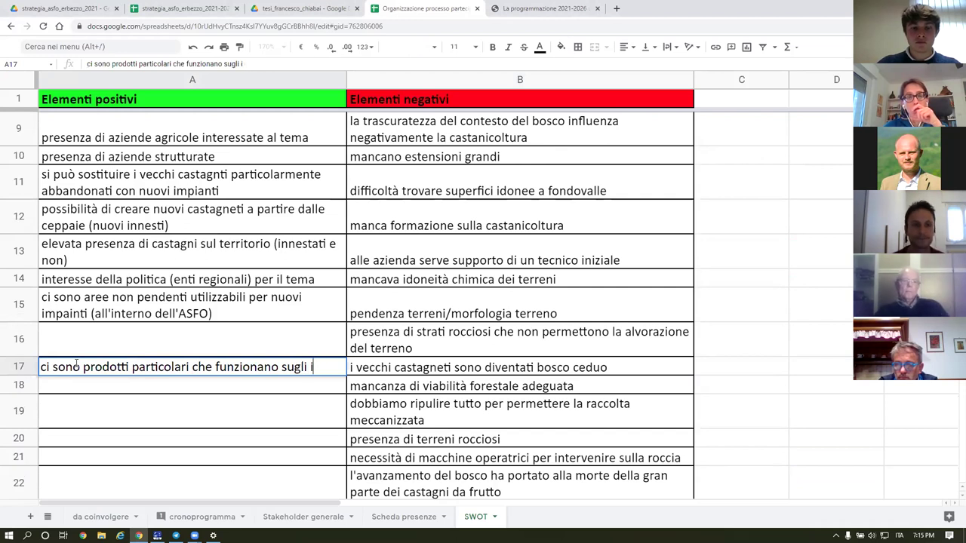
pyautogui.write('nnesti (ce')
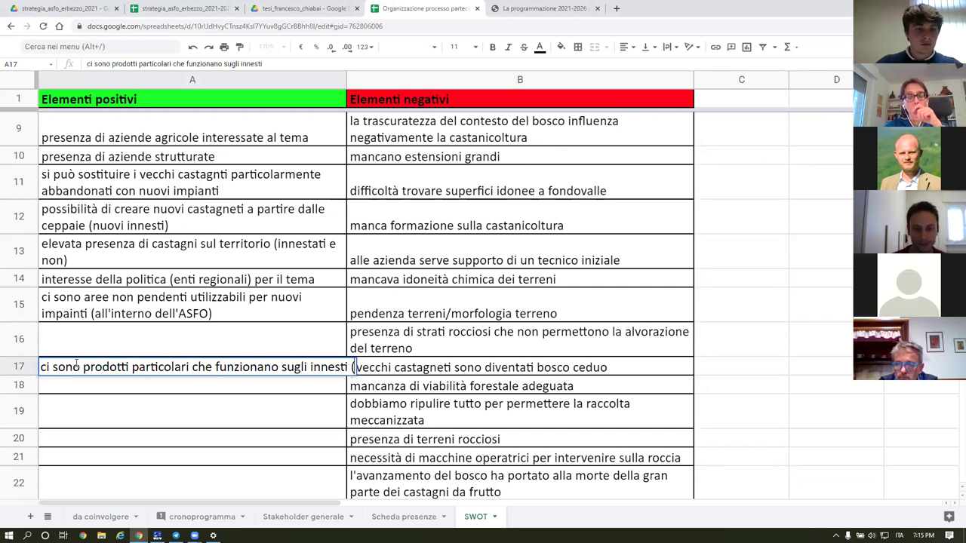
pyautogui.write('a')
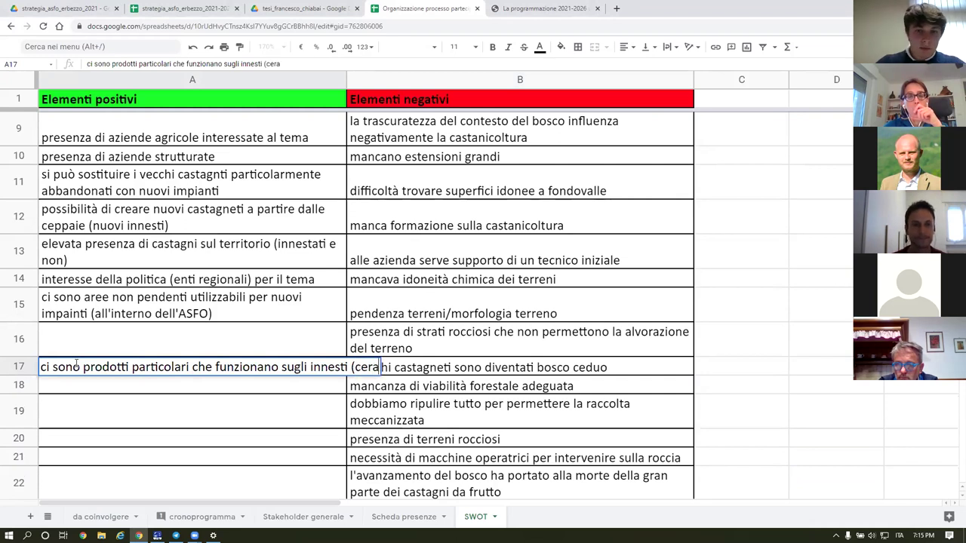
pyautogui.write('fix, ...)')
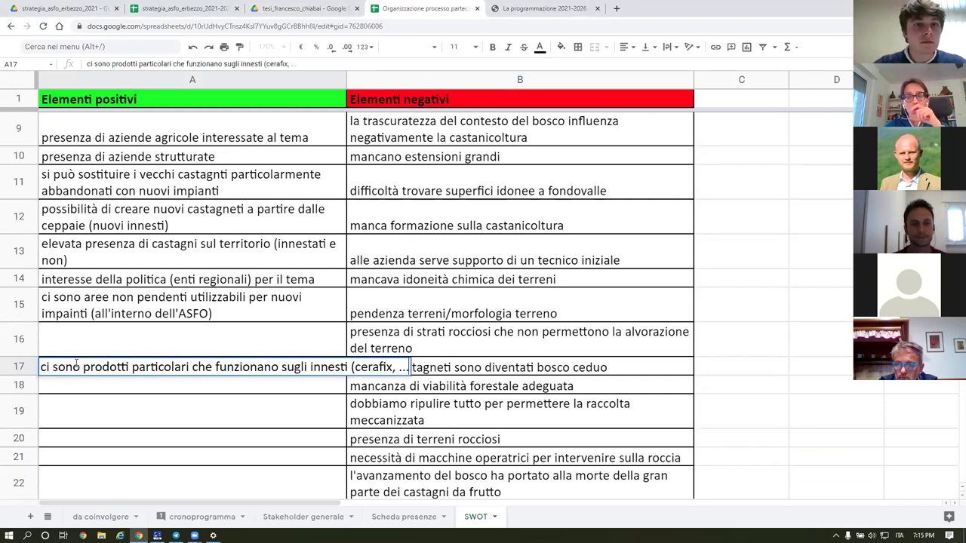
pyautogui.press('Return')
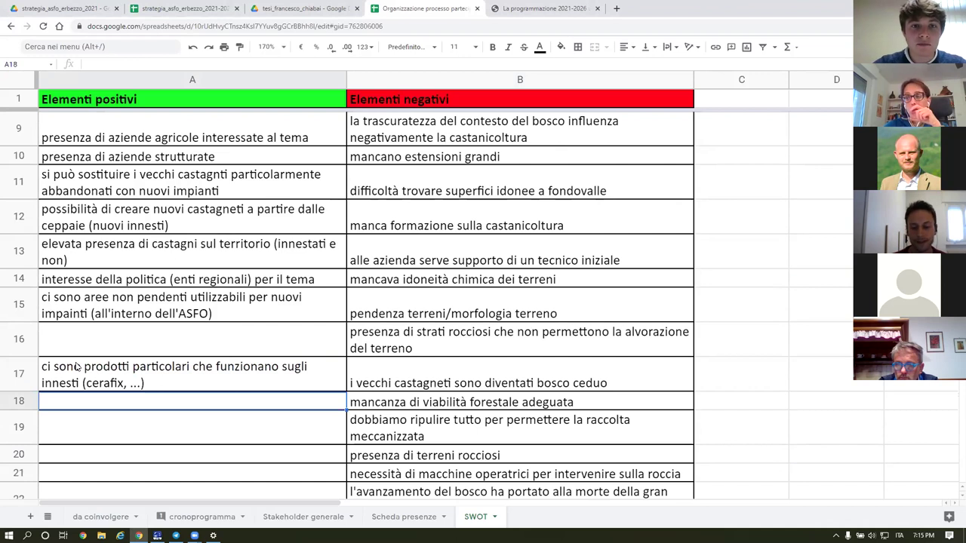
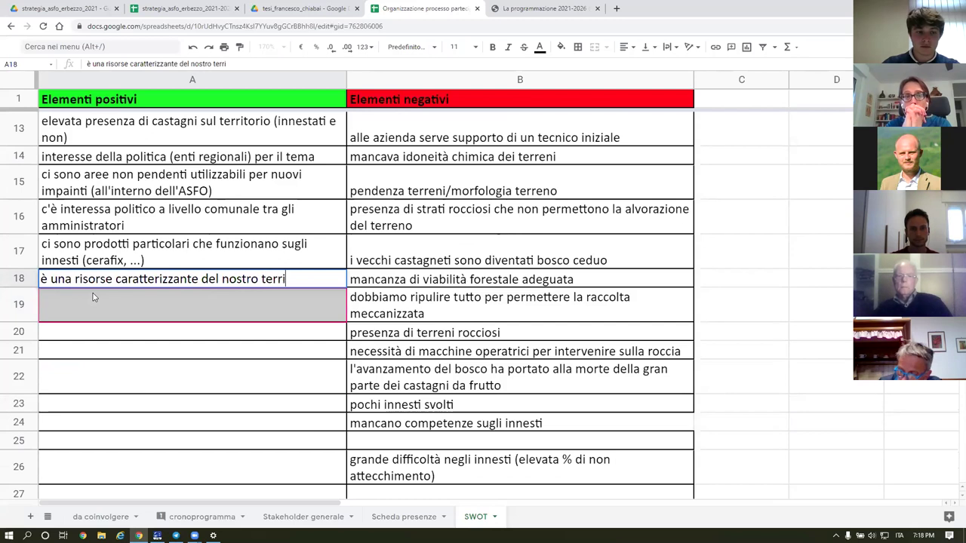
# Step: Complete the positive element in cell A18 as "è una risorse caratterizzante del nostro territorio per motivi storici"
pyautogui.press('Return')
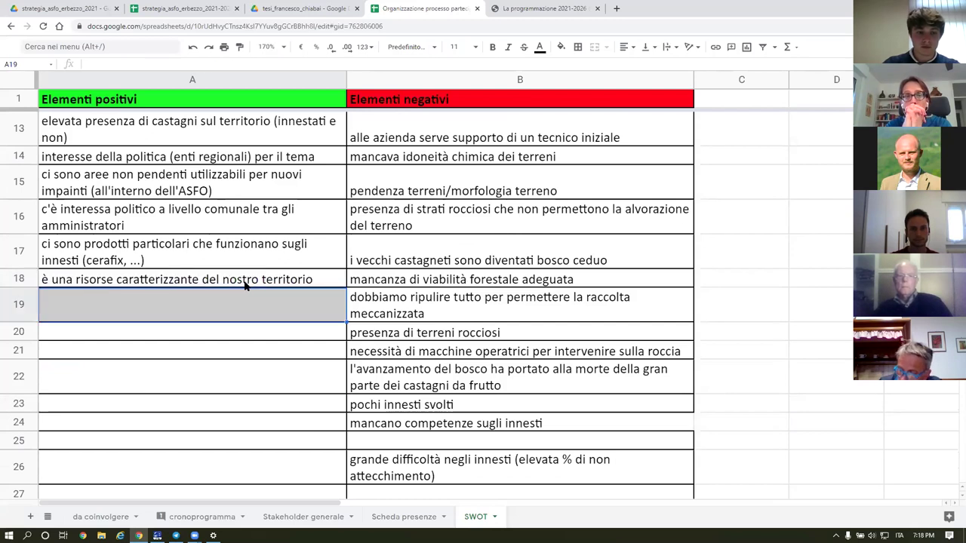
pyautogui.click(298, 282)
pyautogui.click(256, 64)
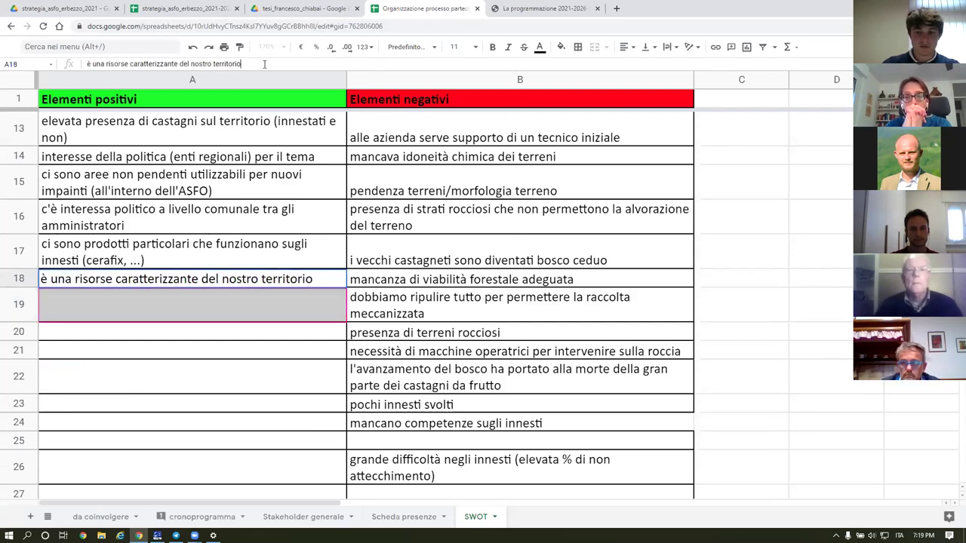
pyautogui.write('e')
pyautogui.press('BackSpace')
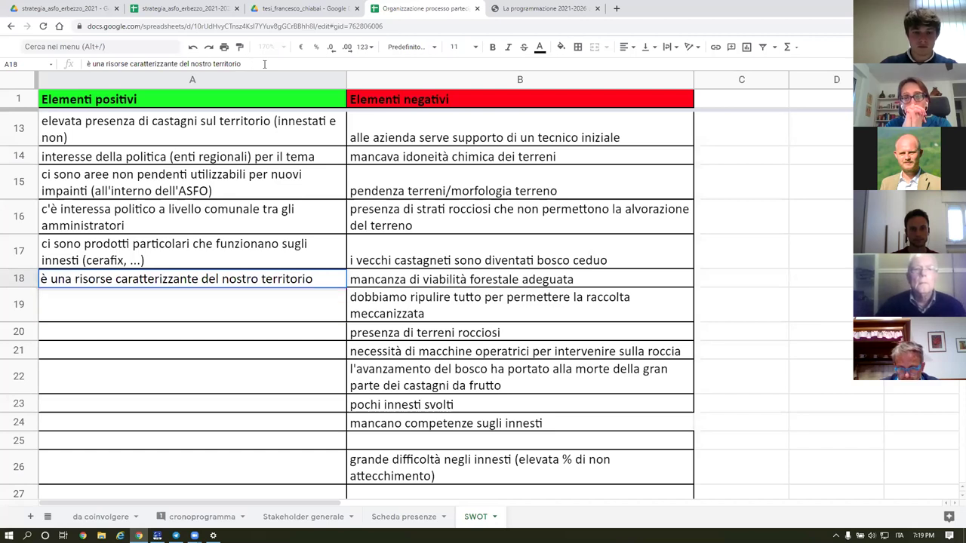
pyautogui.write('per m')
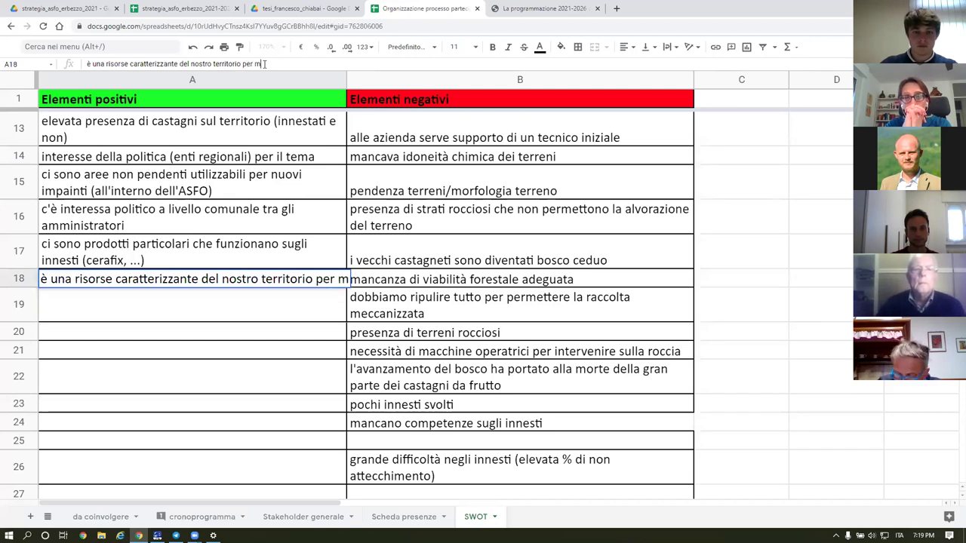
pyautogui.write('otivi storici')
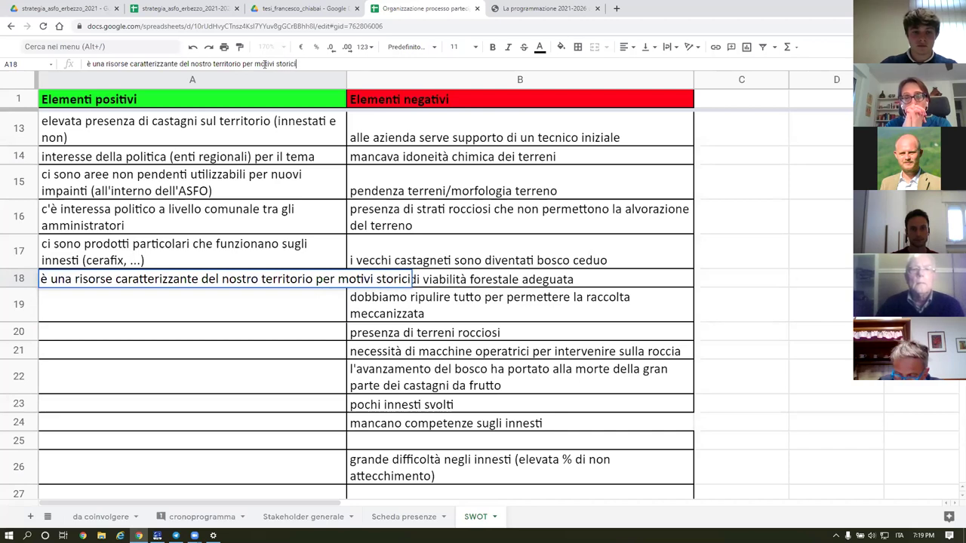
pyautogui.press('Return')
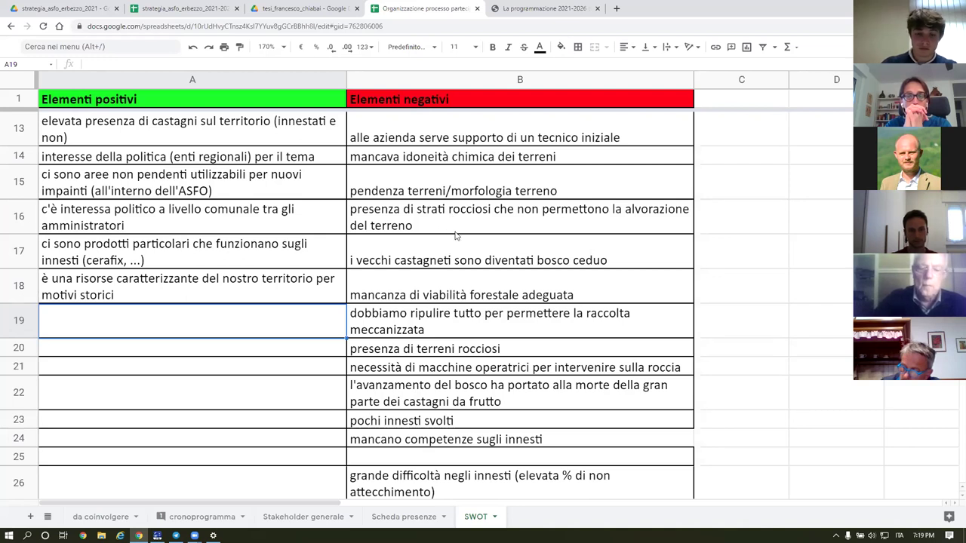
# Step: Add the negative element "mancano nuove piante" in cell B29
pyautogui.scroll(-1, 462, 234)
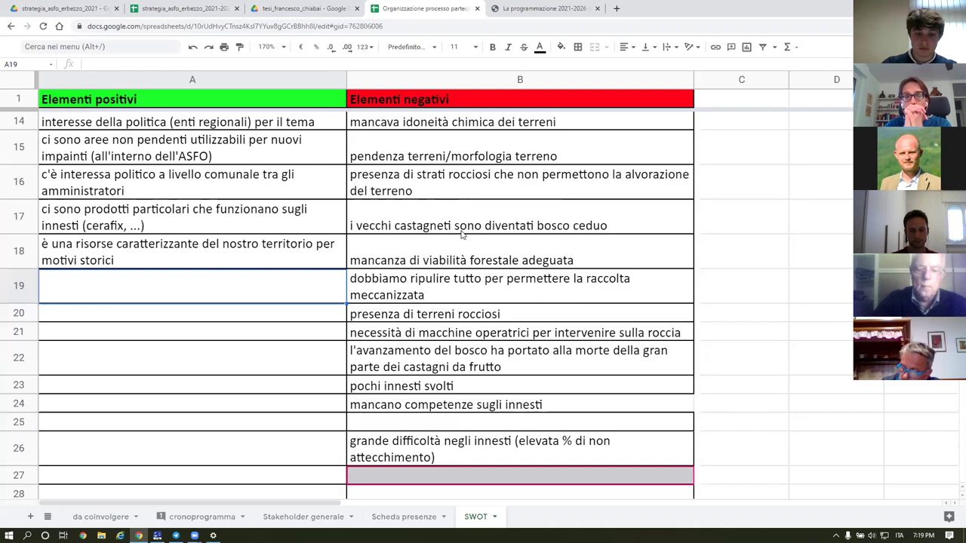
pyautogui.scroll(-2, 455, 239)
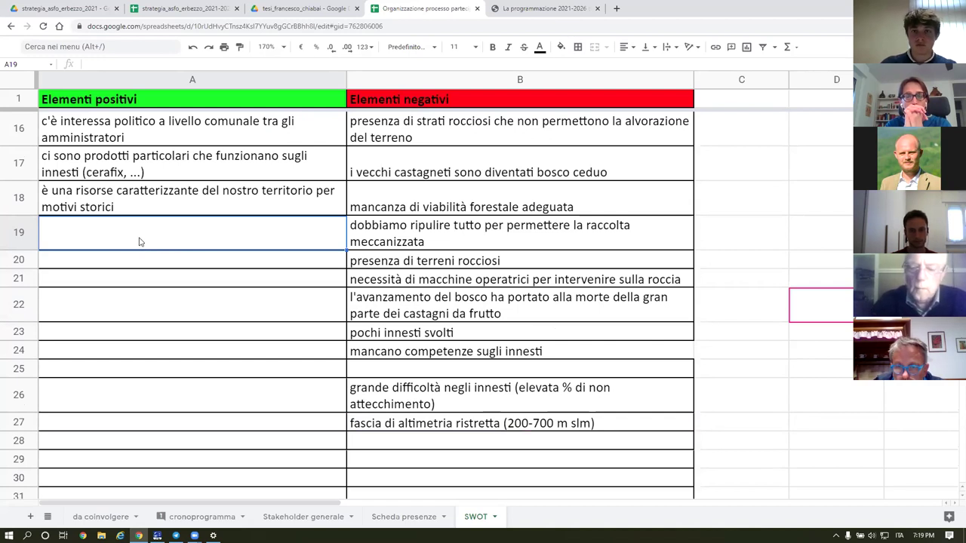
pyautogui.click(396, 463)
pyautogui.write('manc')
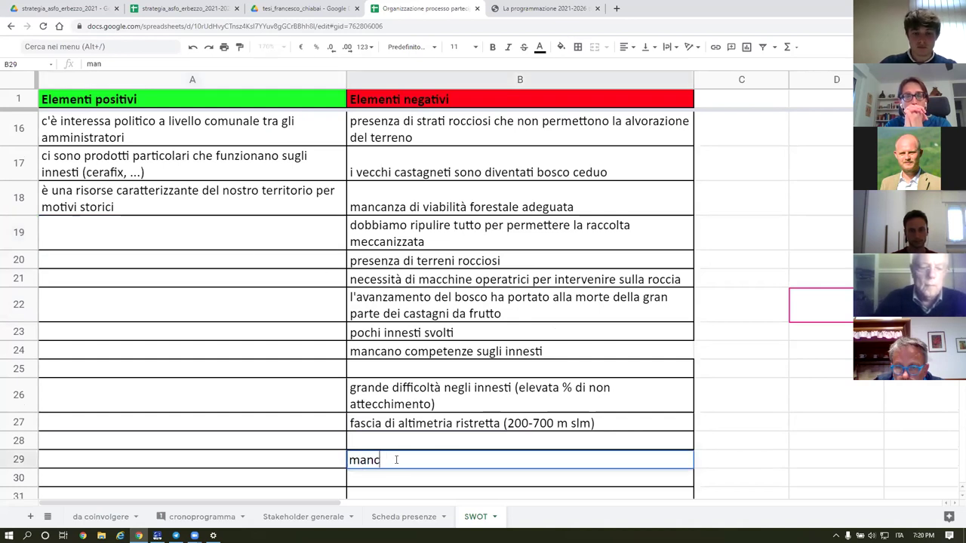
pyautogui.write('ano nuove piante')
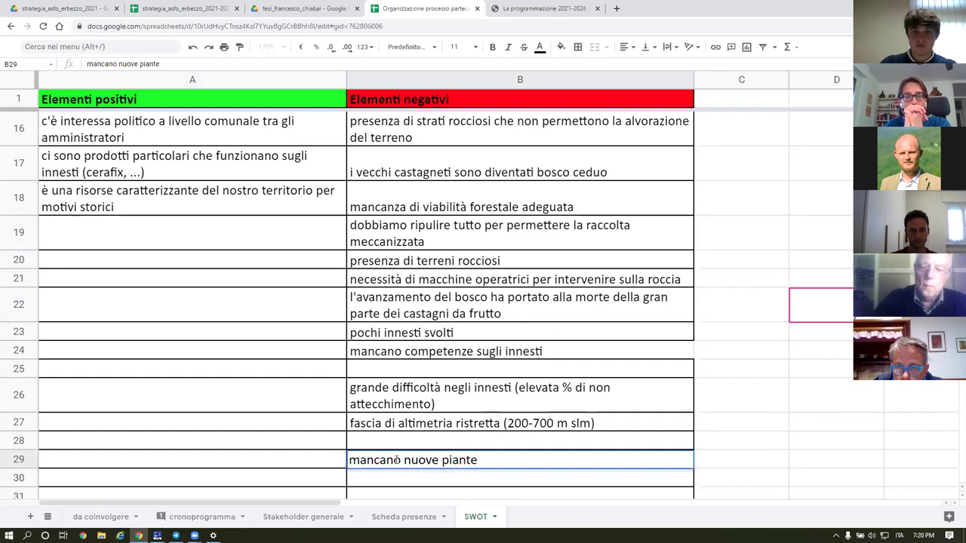
pyautogui.press('Return')
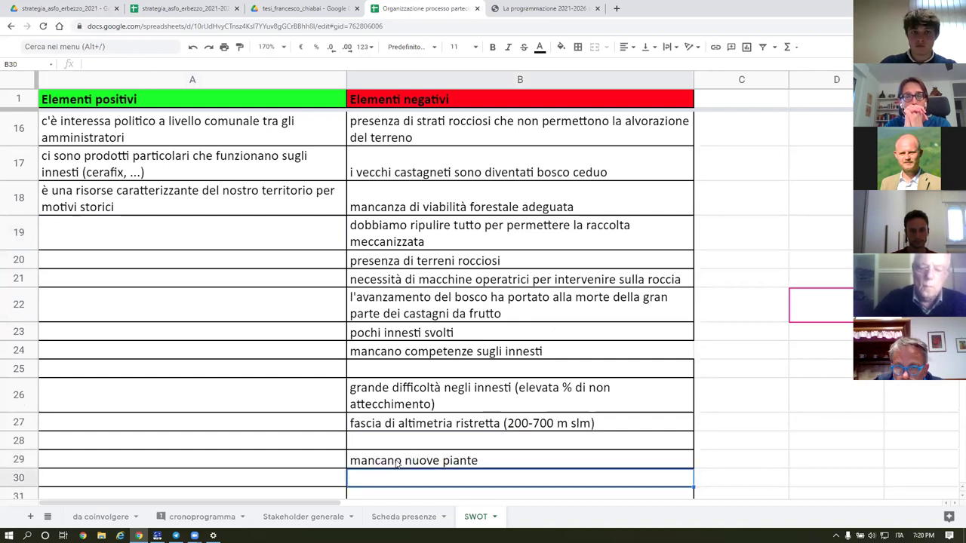
pyautogui.click(398, 464)
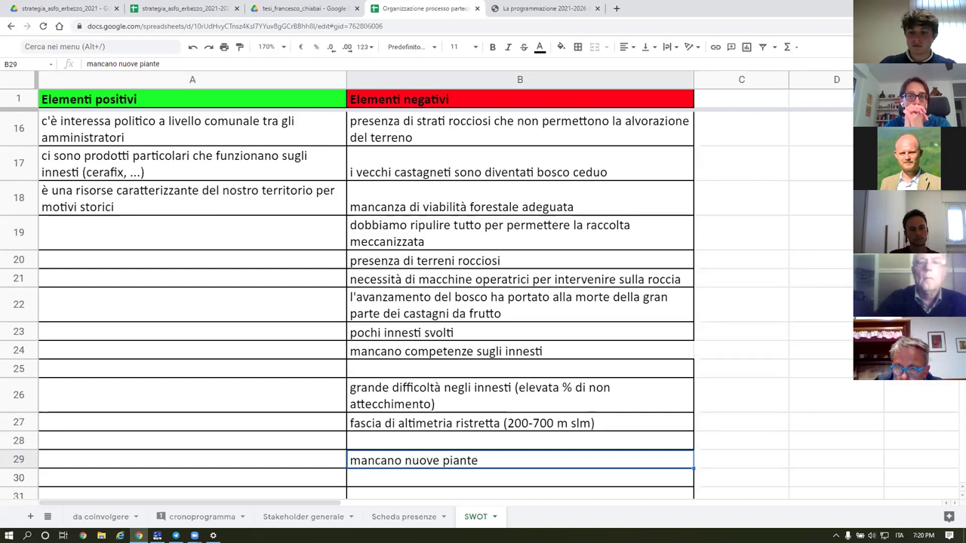
# Step: Add the positive element "opportunità della LR 10/2010" in cell A19
pyautogui.click(88, 243)
pyautogui.write('opp')
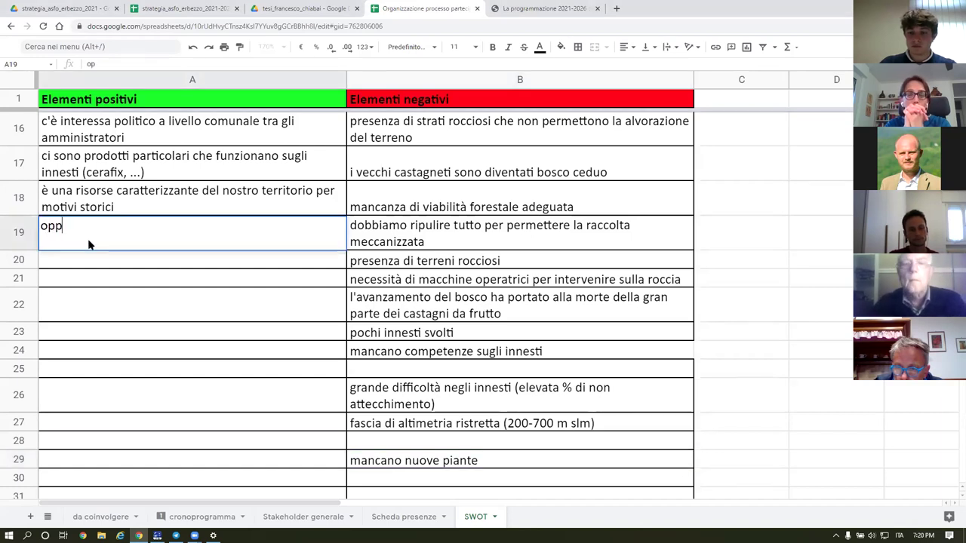
pyautogui.write('ortunità d')
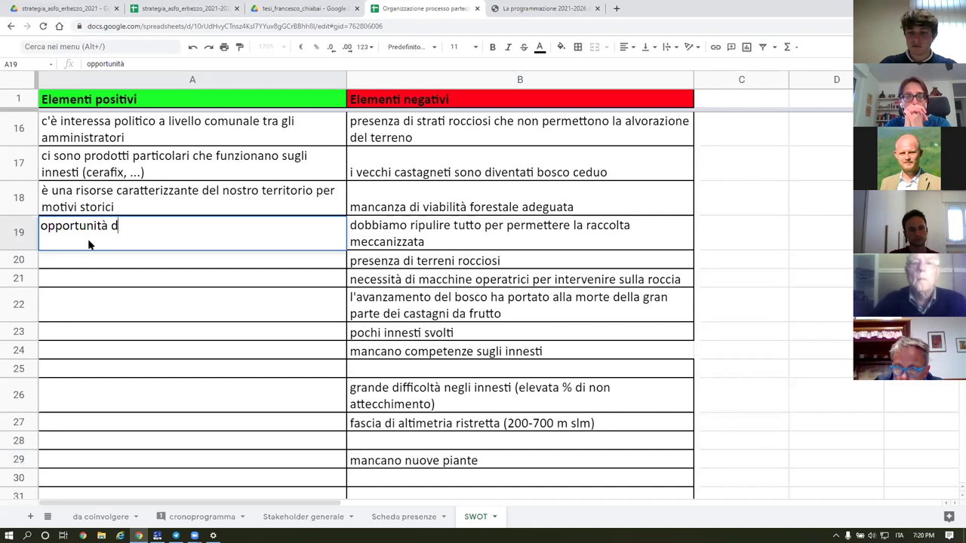
pyautogui.write('ella LR')
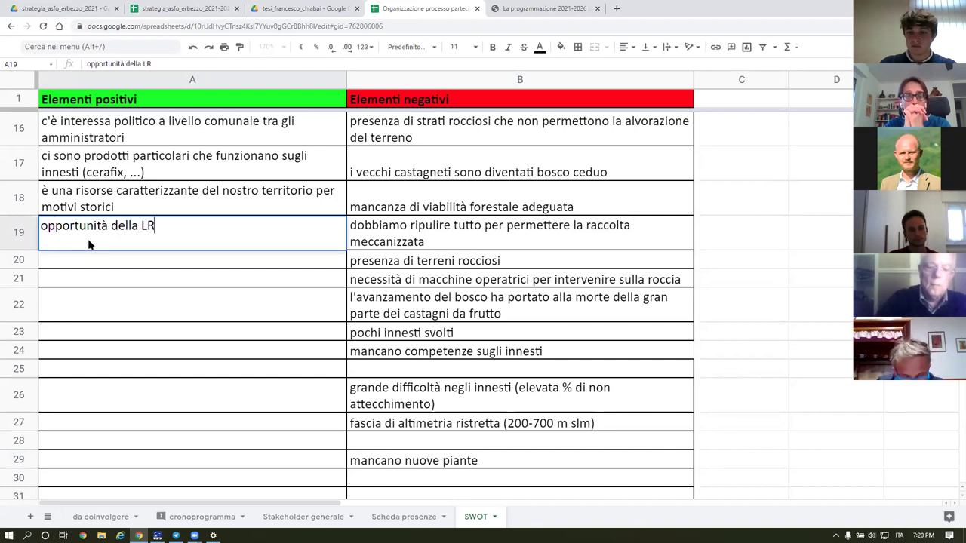
pyautogui.write(' 10/2010')
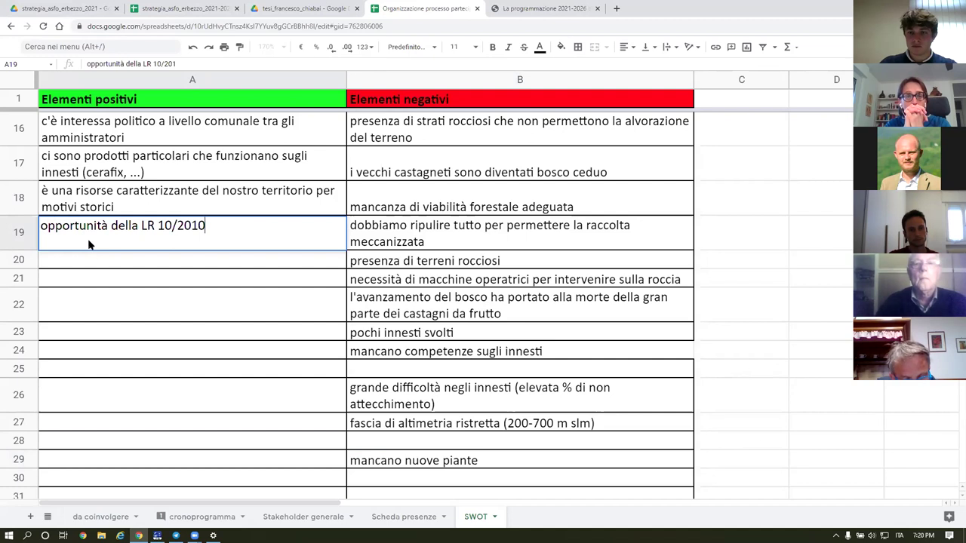
pyautogui.press('Return')
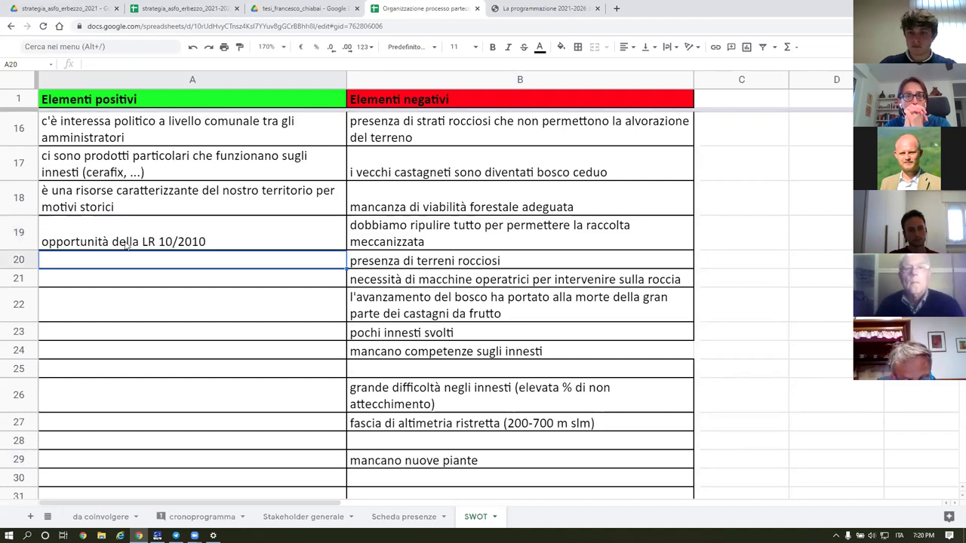
# Step: Add the positive element "c'è trasferimento di competenze tra generazioni" in cell A20
pyautogui.click(193, 241)
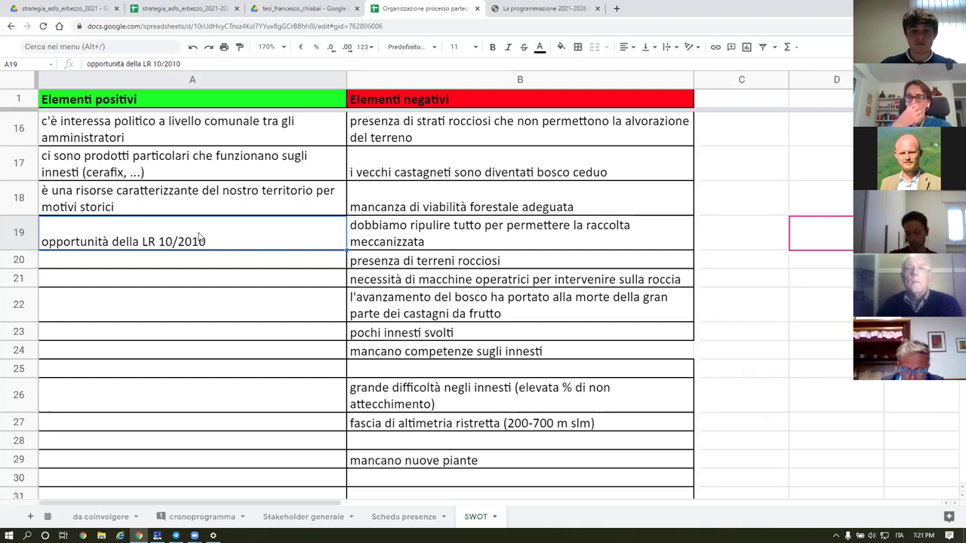
pyautogui.click(166, 263)
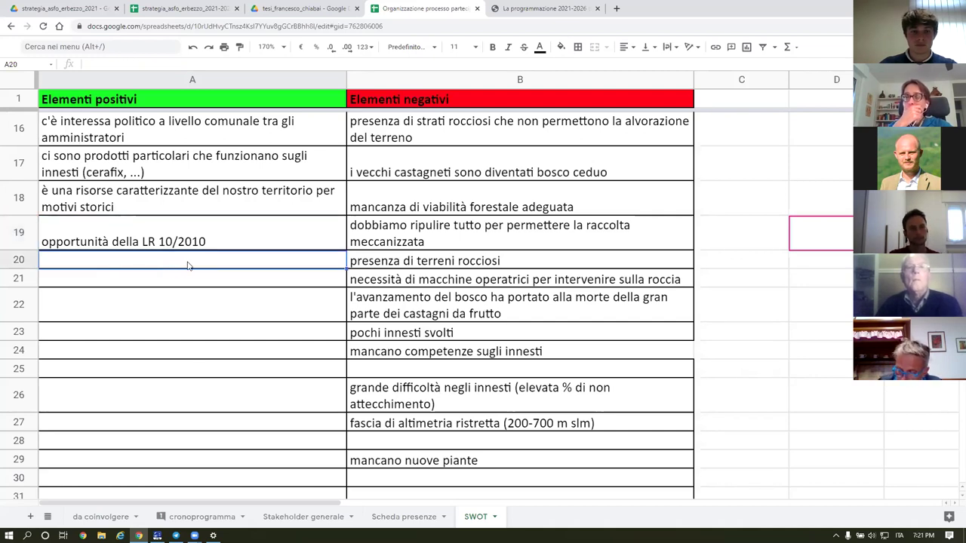
pyautogui.write("c'è ")
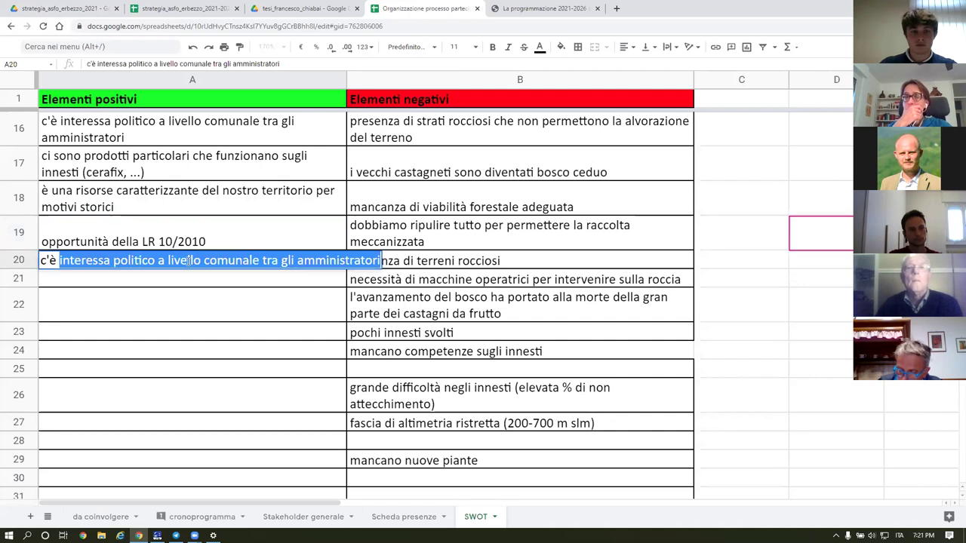
pyautogui.write('trasferimento di competenze tra')
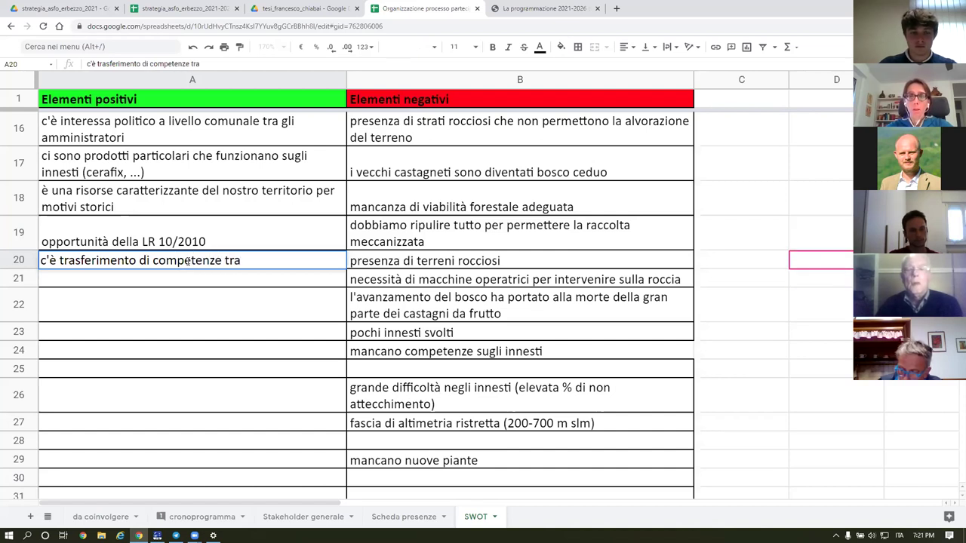
pyautogui.write(' generazioni')
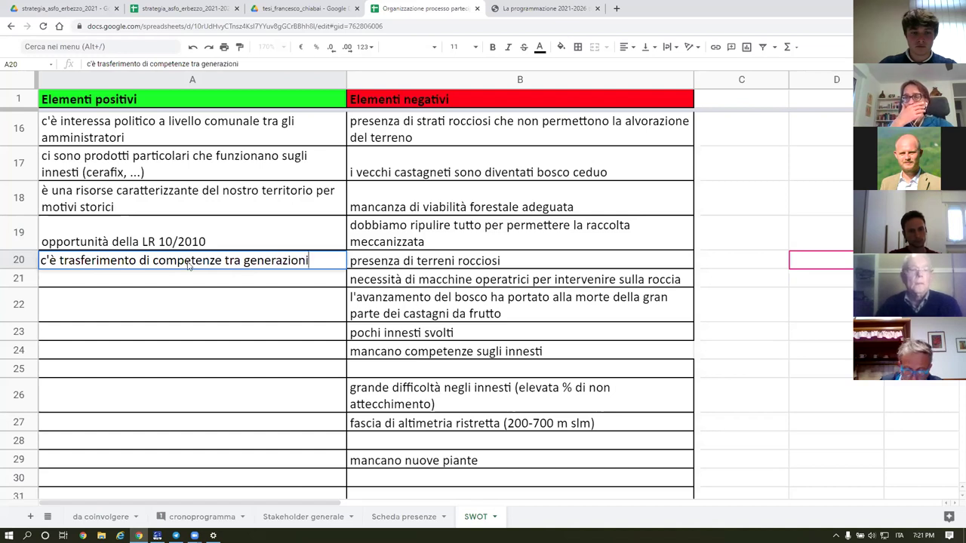
pyautogui.press('Return')
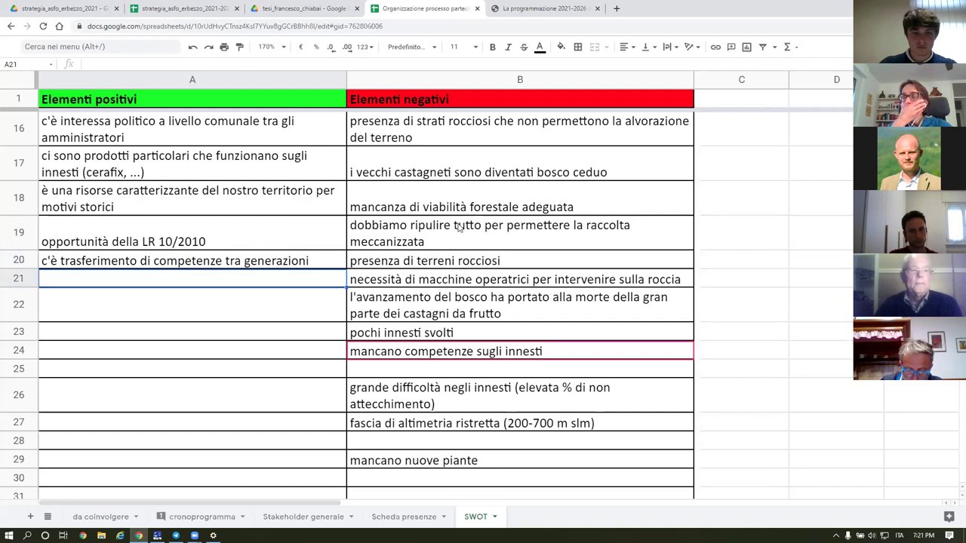
# Step: Add the negative elements "negli ultimi 20 anni non è una fonte di reddito" in cell B30 and "presenza di malattie" in B31
pyautogui.click(385, 481)
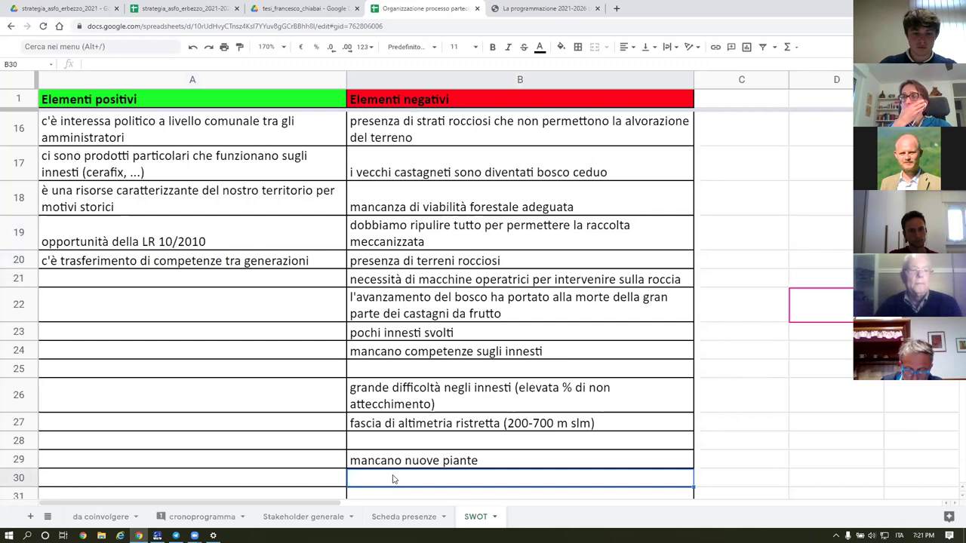
pyautogui.write('negli ultimi 20 anni non è una fonte di reddito')
pyautogui.press('Return')
pyautogui.write('presenza d')
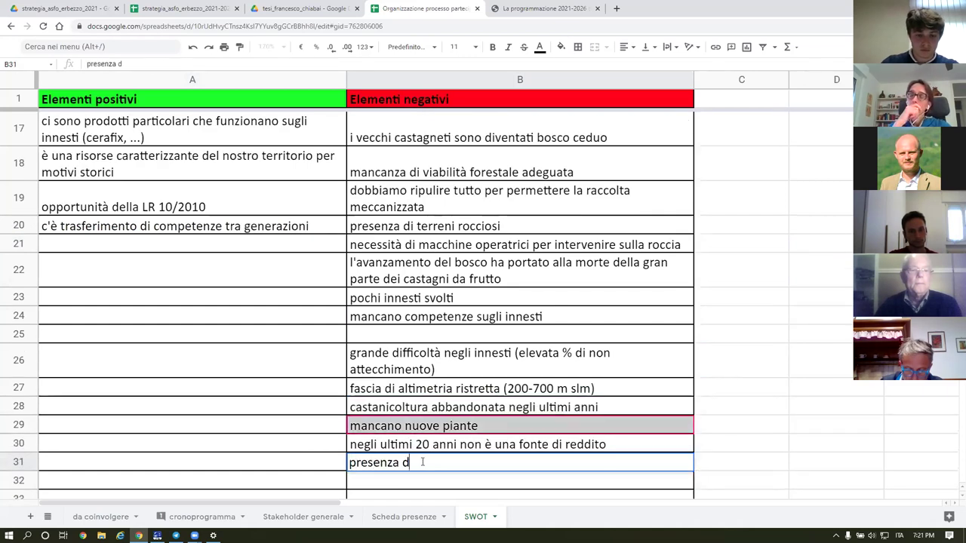
pyautogui.write('i malattie')
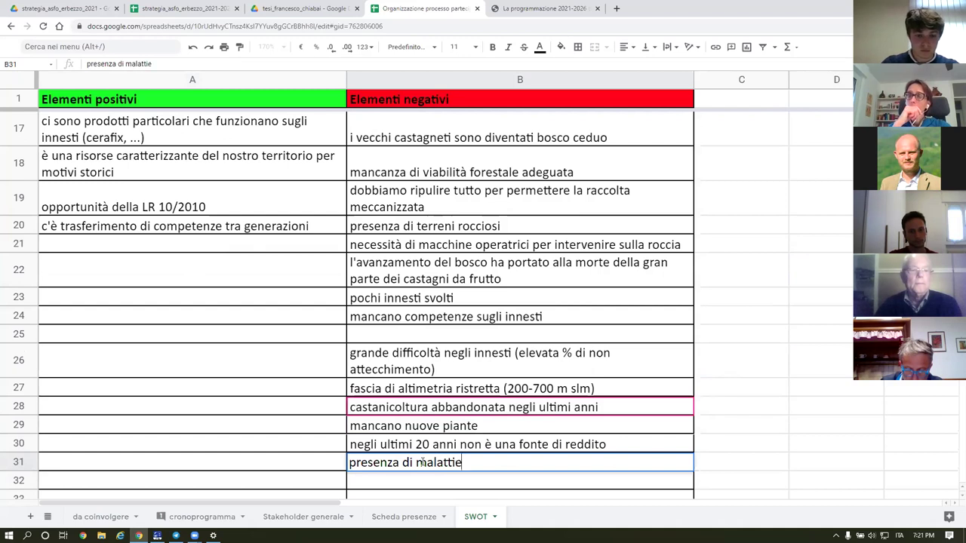
pyautogui.press('Return')
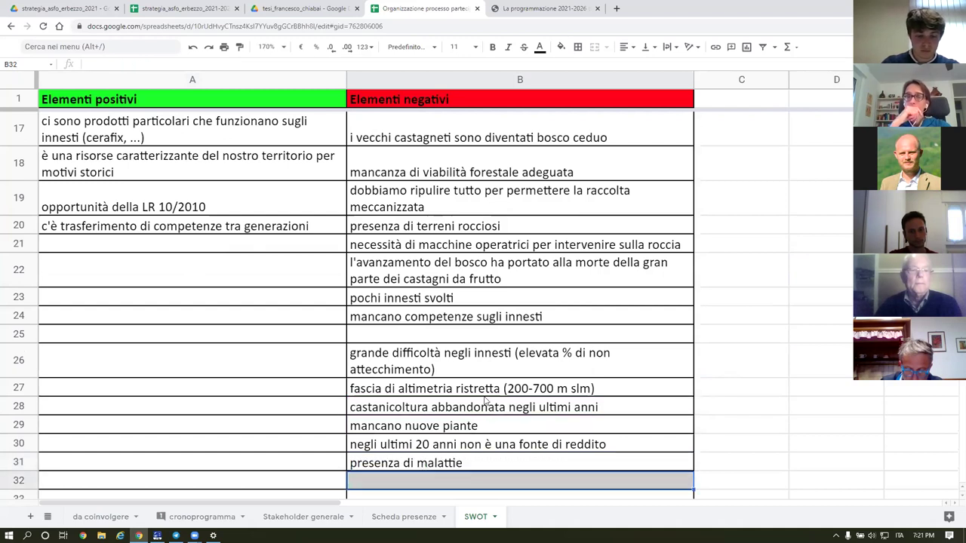
# Step: Extend the negative element in cell B31 to read "presenza di malattie/patogeni"
pyautogui.click(490, 462)
pyautogui.click(181, 66)
pyautogui.write('del castagn')
pyautogui.press('Return')
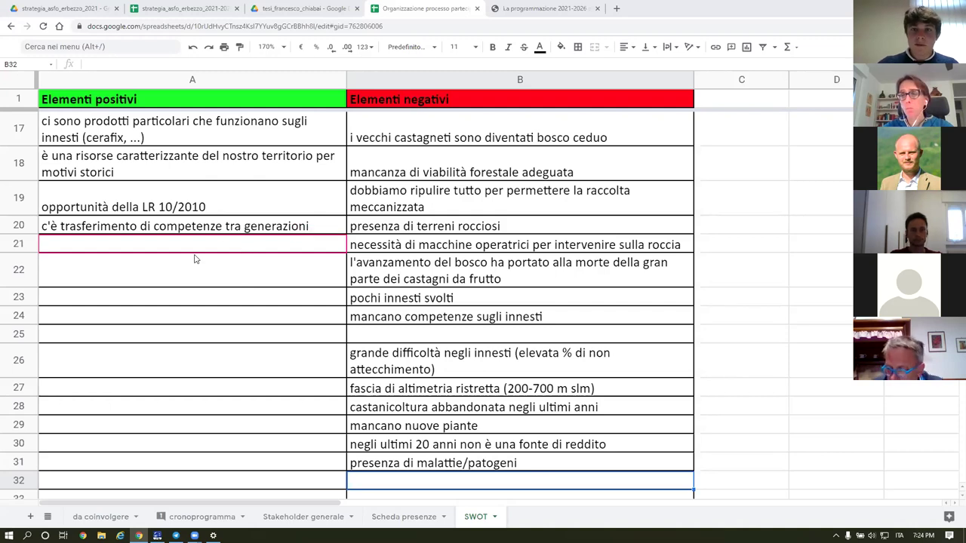
# Step: Add the positive element "presenza di interventi a Tercimonte" in cell A25
pyautogui.click(88, 281)
pyautogui.click(74, 341)
pyautogui.write('In')
pyautogui.press('BackSpace')
pyautogui.press('BackSpace')
pyautogui.write('presenza di interveni')
pyautogui.press('BackSpace')
pyautogui.write('ti a')
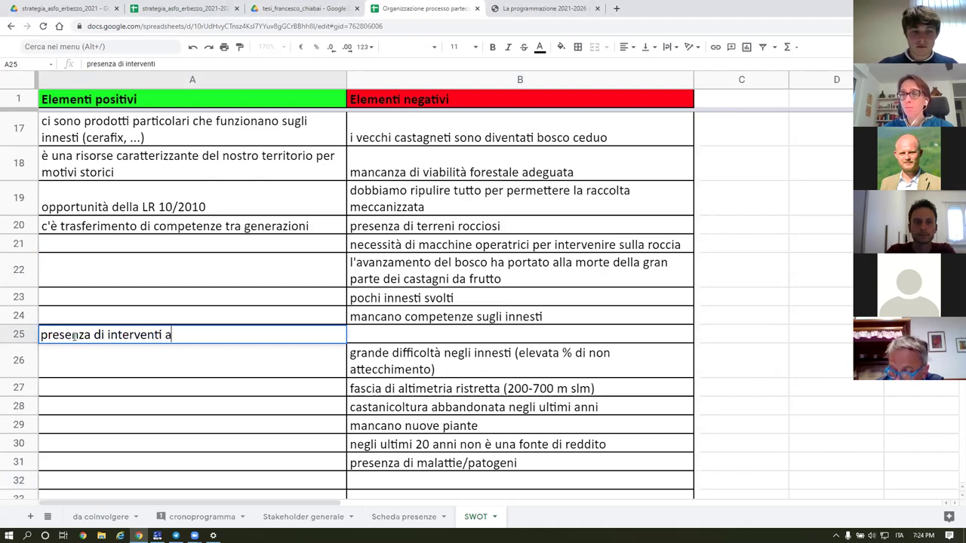
pyautogui.write(' Ter')
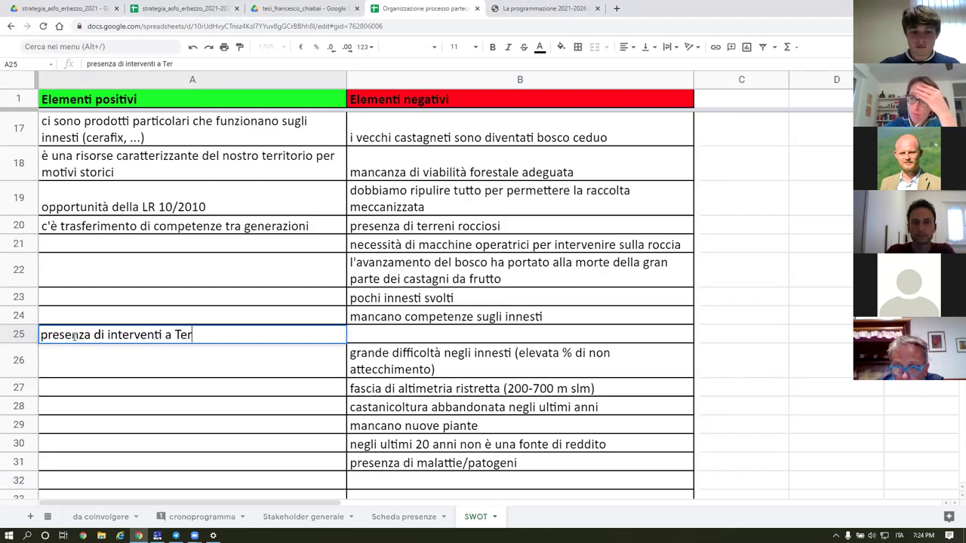
pyautogui.write('cimonte')
pyautogui.press('Return')
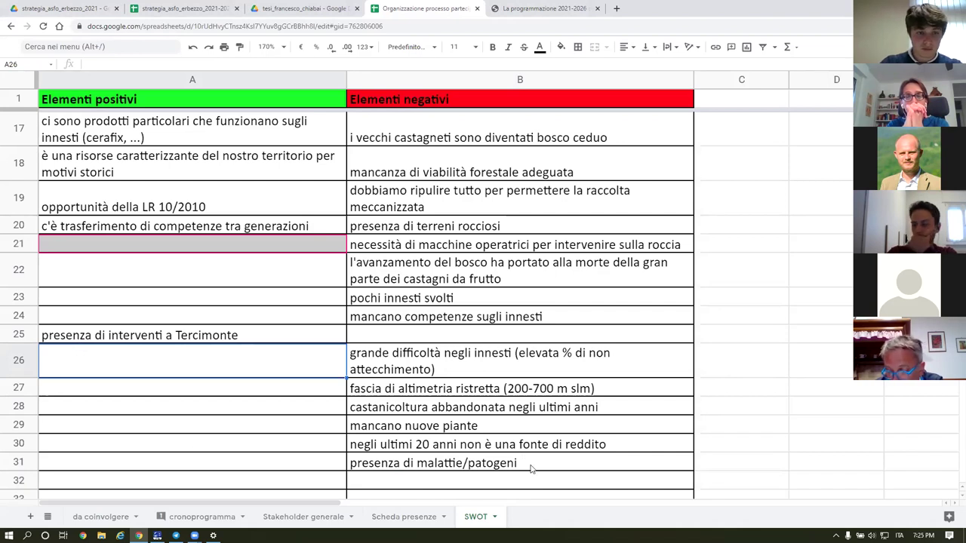
# Step: Append the examples "(cinipide, cancro, ...)" to the diseases and pathogens element in cell B31
pyautogui.click(531, 466)
pyautogui.click(215, 65)
pyautogui.write('(cinipide')
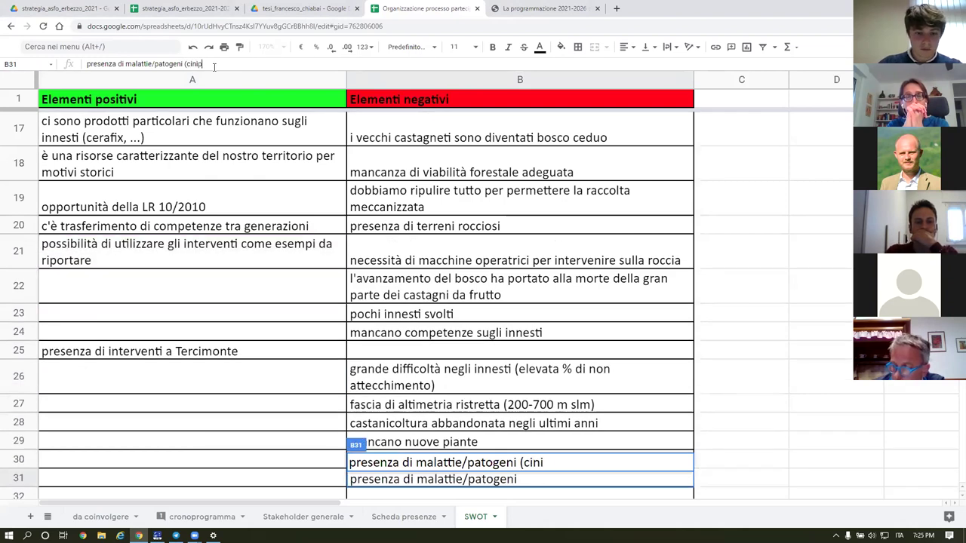
pyautogui.write(', cancro')
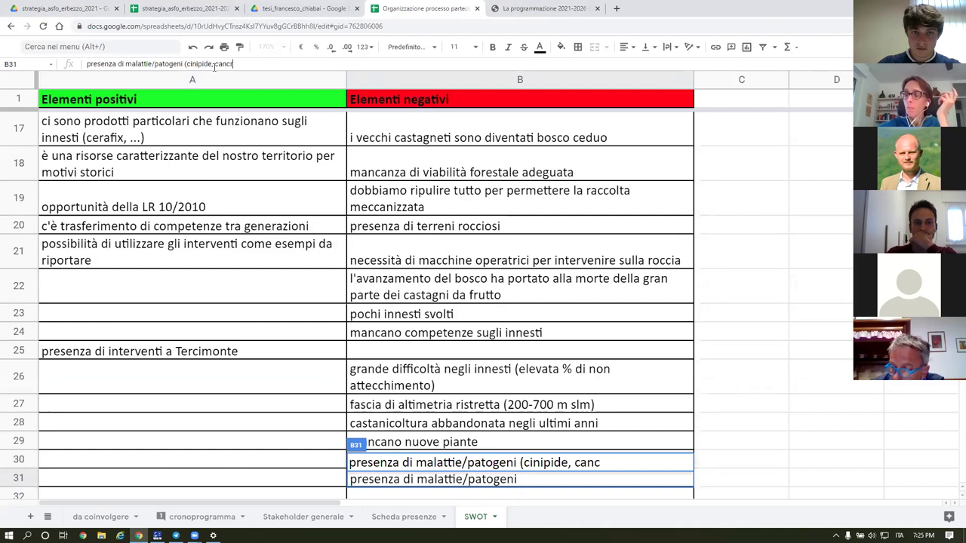
pyautogui.write(', ..')
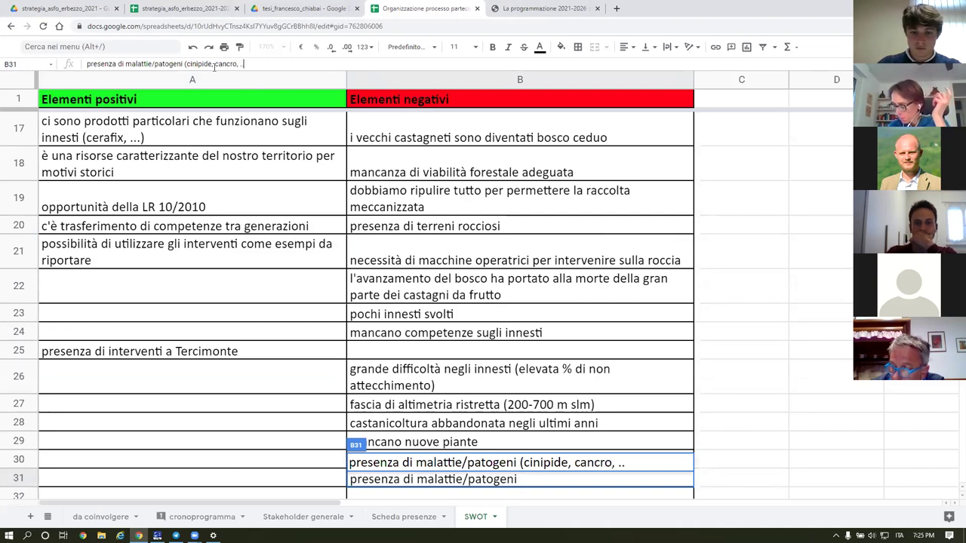
pyautogui.write('.)')
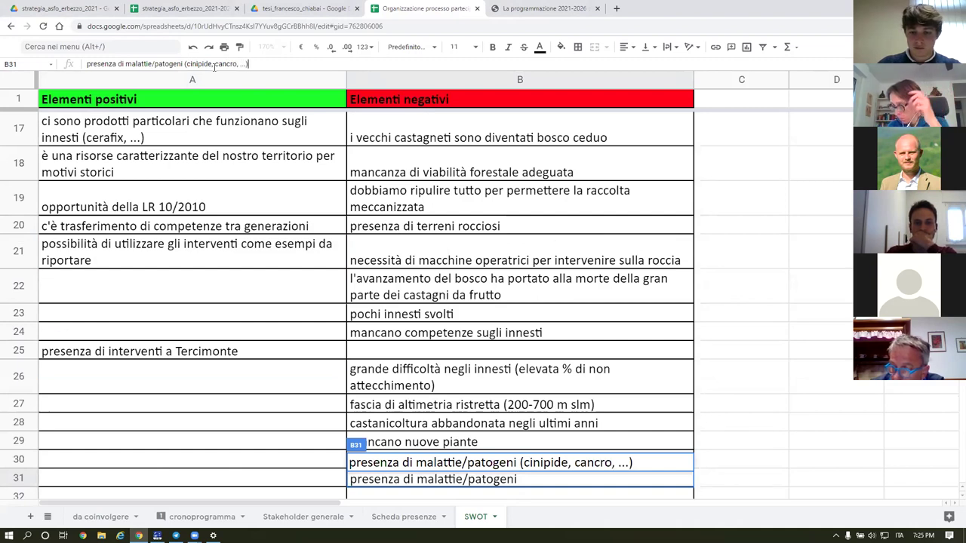
pyautogui.press('Return')
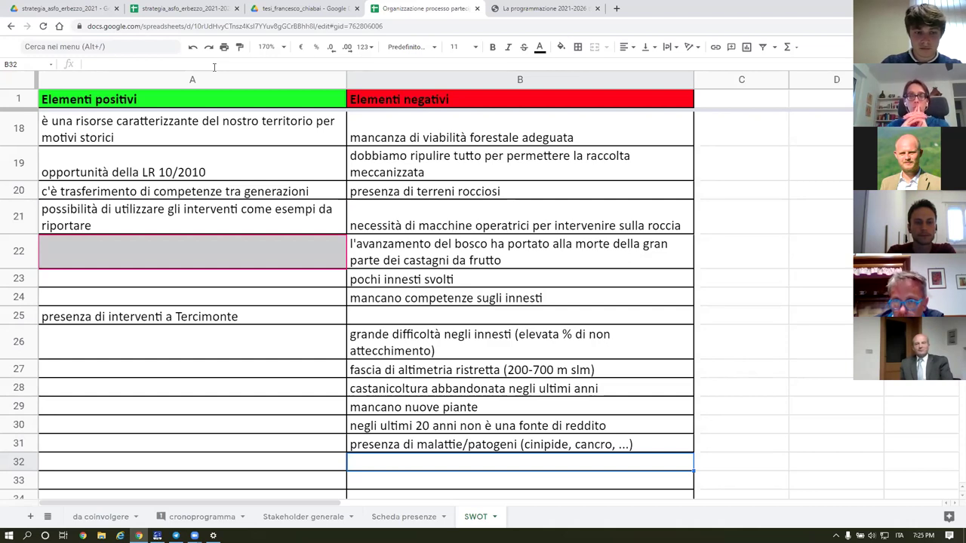
# Step: Add the positive element "presenza di interventi diffusi di recupero dei terreni incolti in più comuni" in cell A26
pyautogui.click(241, 174)
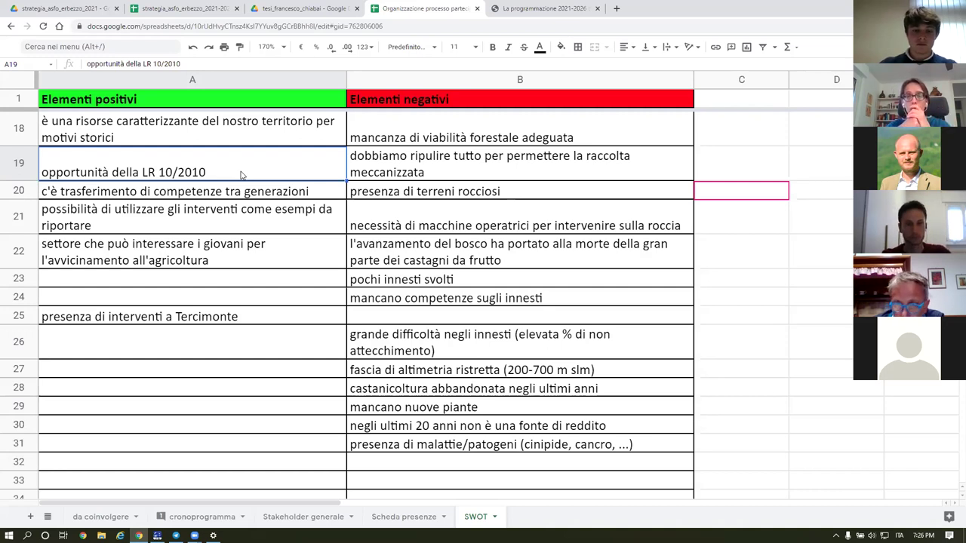
pyautogui.click(97, 356)
pyautogui.write('presenza ')
pyautogui.write('presenza di interv')
pyautogui.write('enti ')
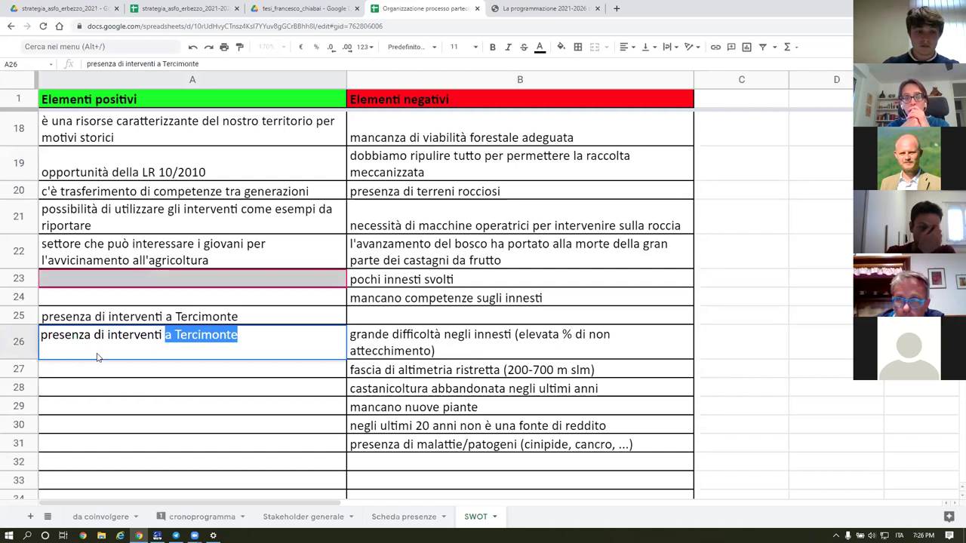
pyautogui.write('diffusi di recupero dei terreni incolti in')
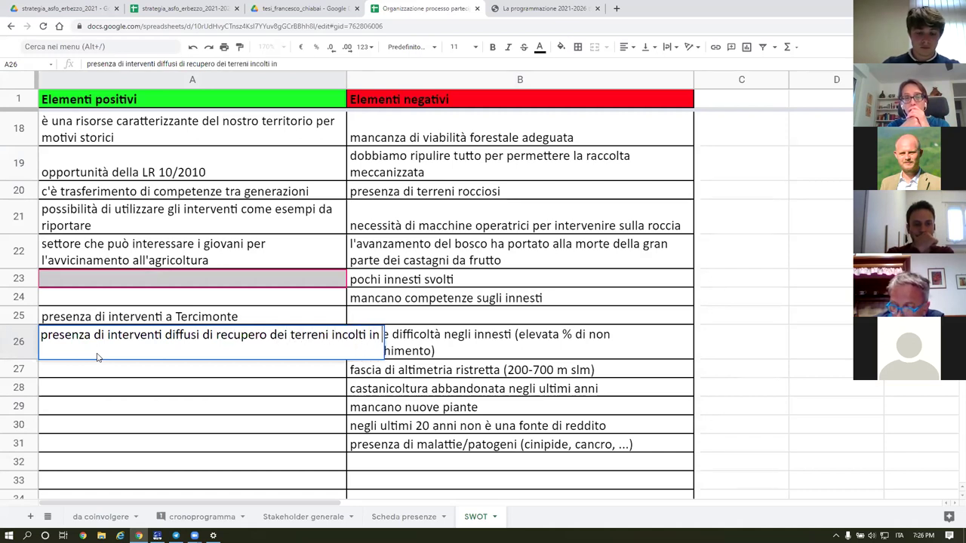
pyautogui.write(' più comuni')
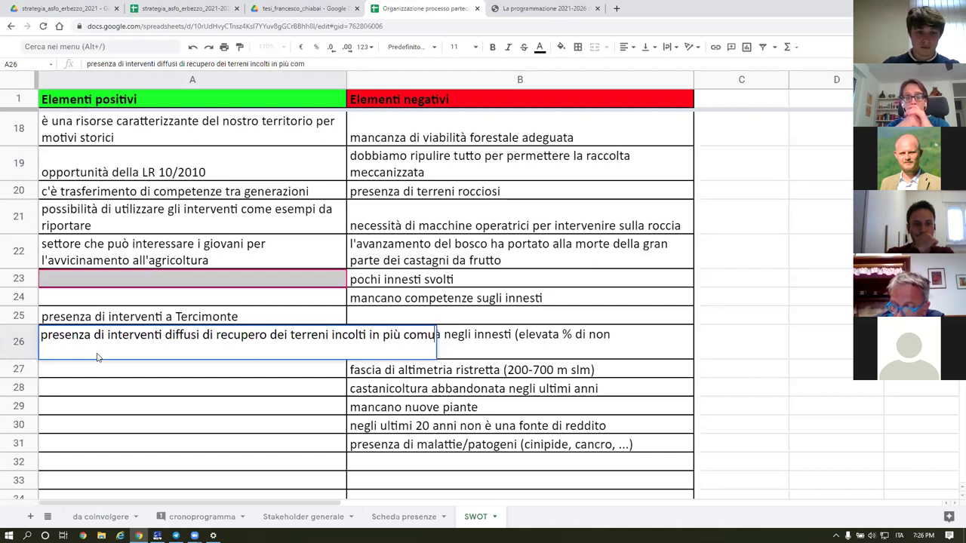
pyautogui.press('Return')
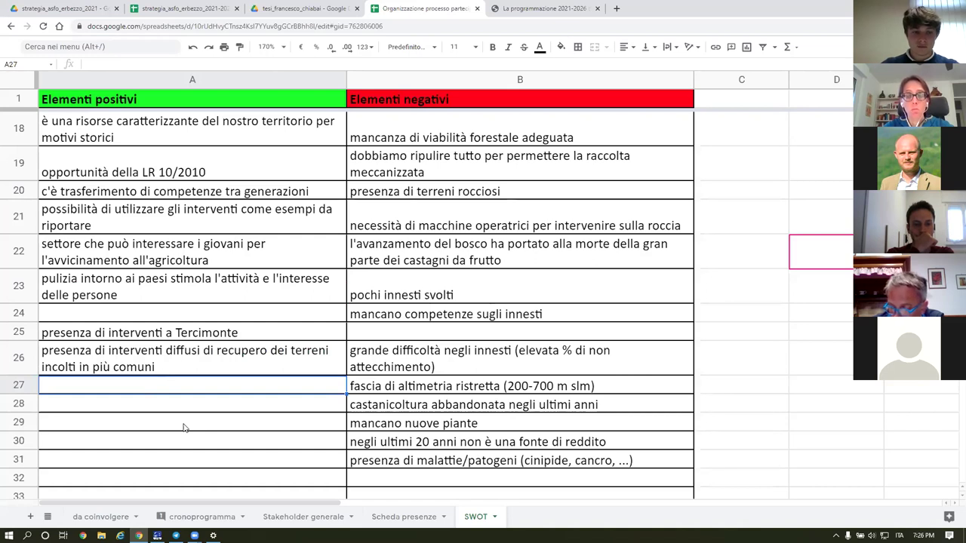
# Step: Add the positive element "attività zootecnica facilita manutenzione delle superifici" in cell A29
pyautogui.click(75, 428)
pyautogui.write('attività zootecnica facilita')
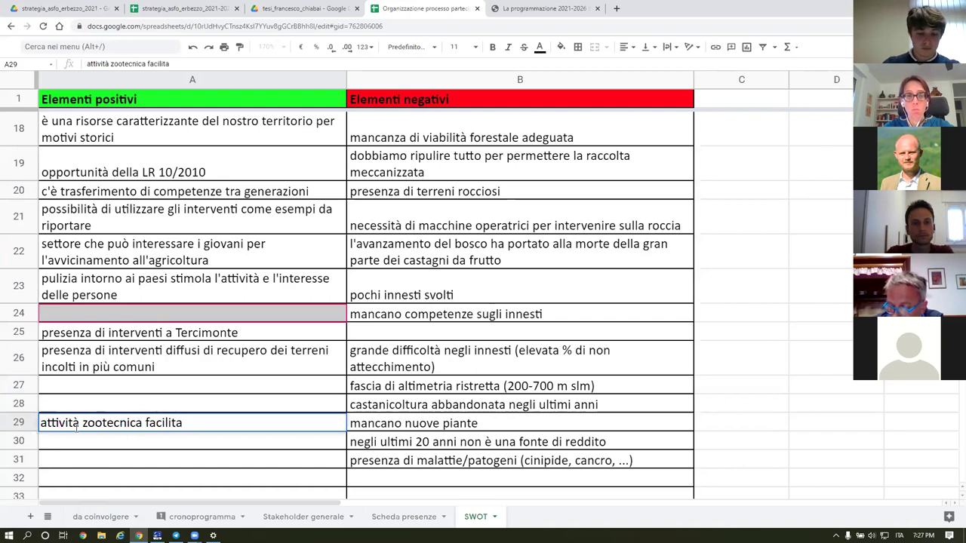
pyautogui.write(' manutenzione ')
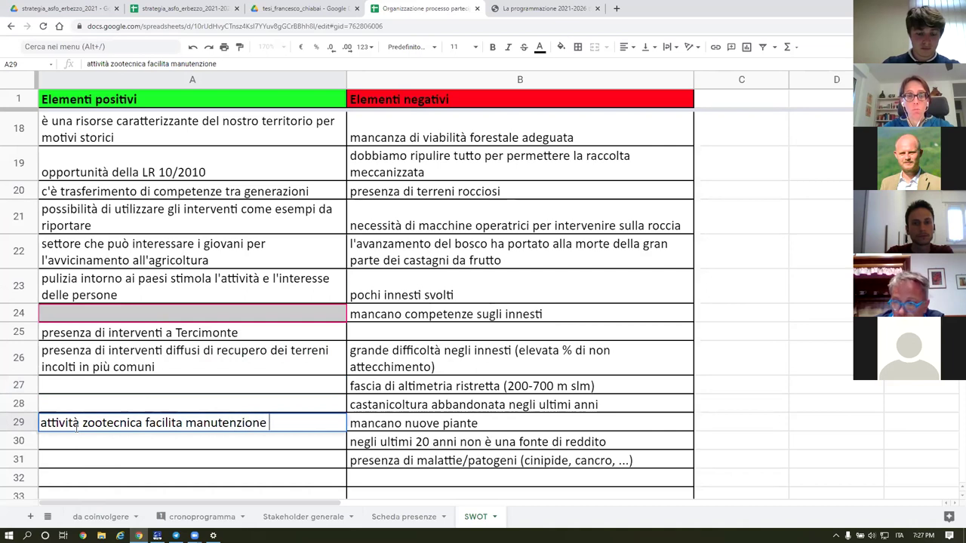
pyautogui.write('delle superifici')
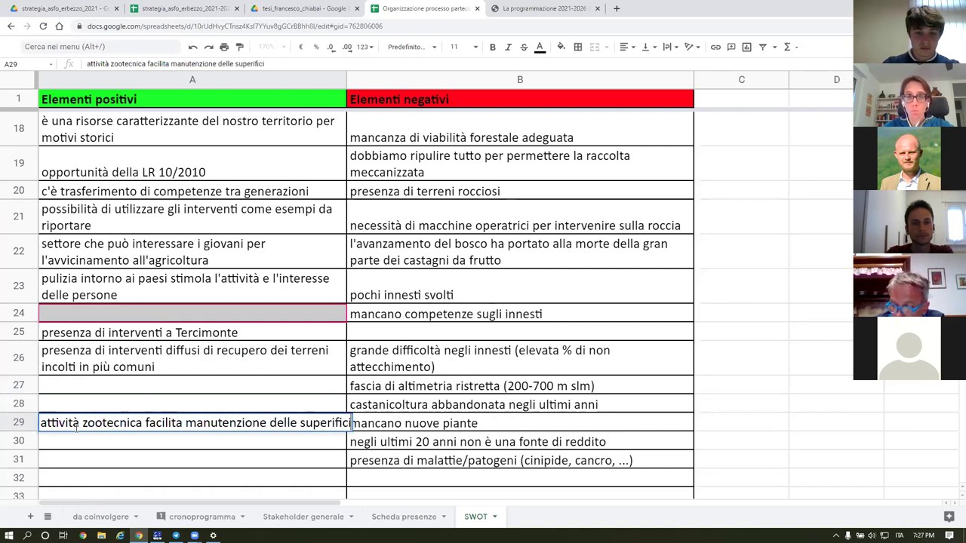
pyautogui.press('Return')
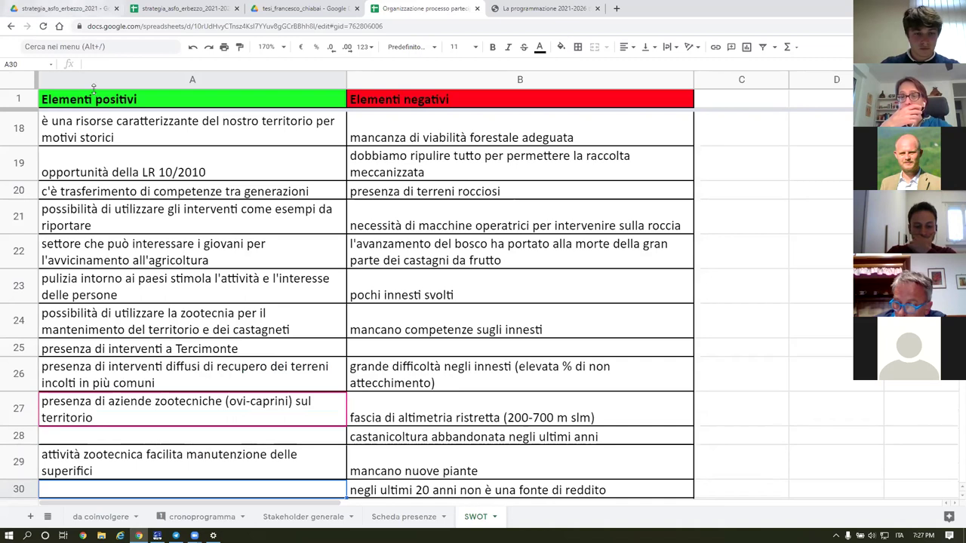
# Step: Select row 33 and extend the table with more bordered empty rows at its end
pyautogui.scroll(-2, 286, 220)
pyautogui.scroll(-1, 286, 220)
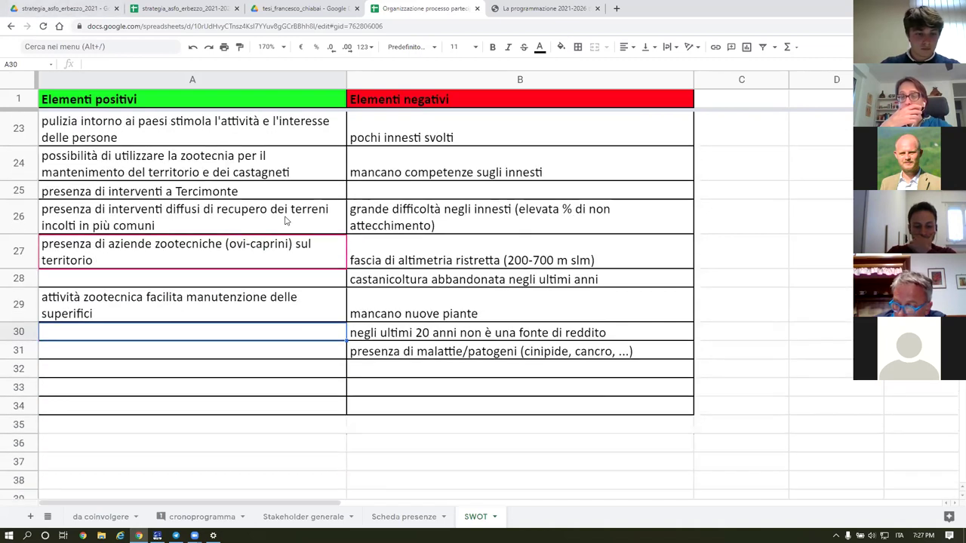
pyautogui.click(15, 387)
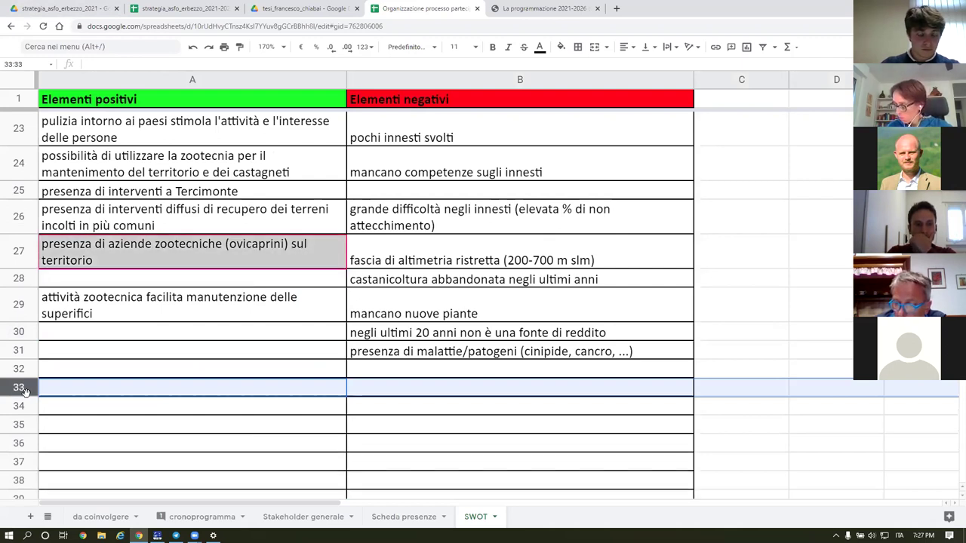
# Step: Resize columns A and B to an equal width
pyautogui.click(401, 370)
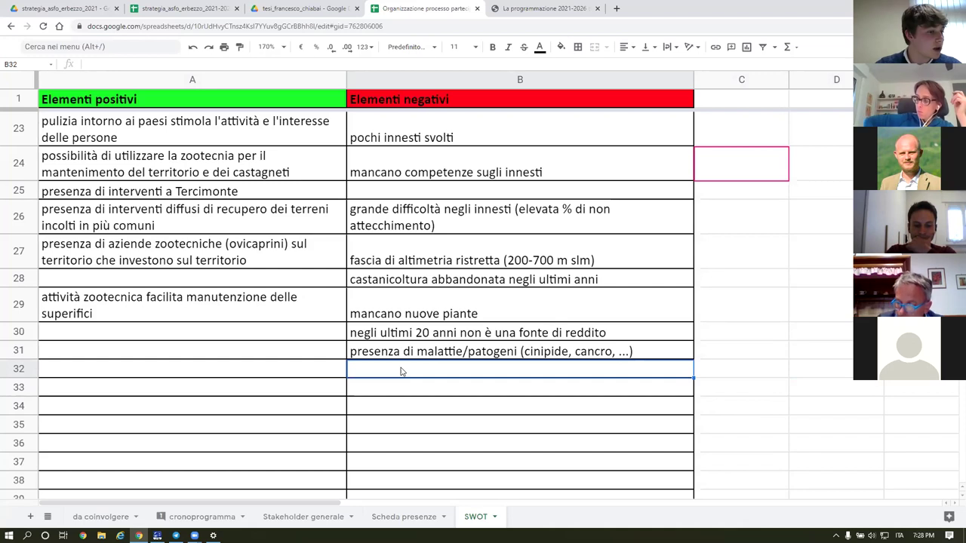
pyautogui.moveTo(362, 80)
pyautogui.mouseDown()
pyautogui.moveTo(329, 79)
pyautogui.moveTo(368, 79)
pyautogui.mouseUp()
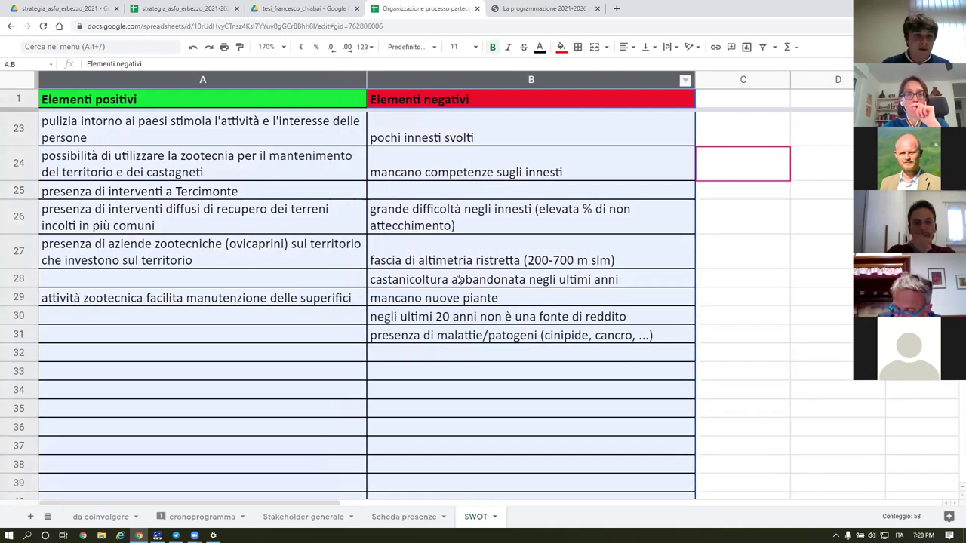
pyautogui.click(301, 231)
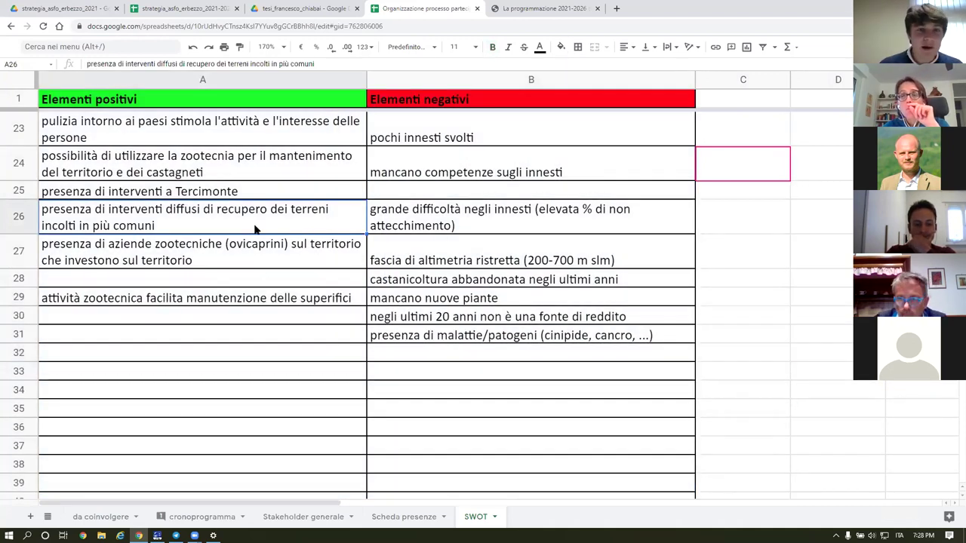
# Step: Align the contents of columns A and B vertically to the middle of their cells
pyautogui.scroll(5, 256, 237)
pyautogui.scroll(3, 234, 293)
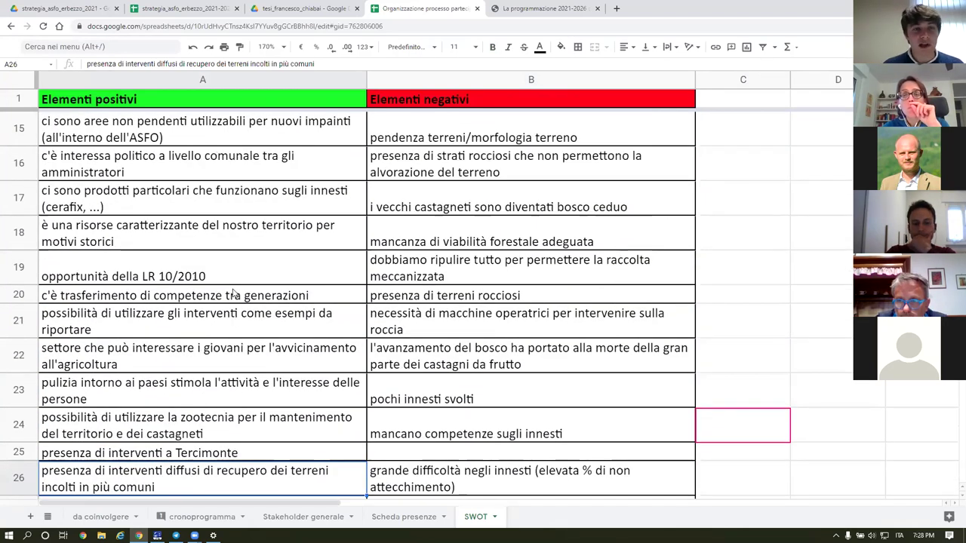
pyautogui.moveTo(188, 84); pyautogui.dragTo(452, 80)
pyautogui.click(645, 48)
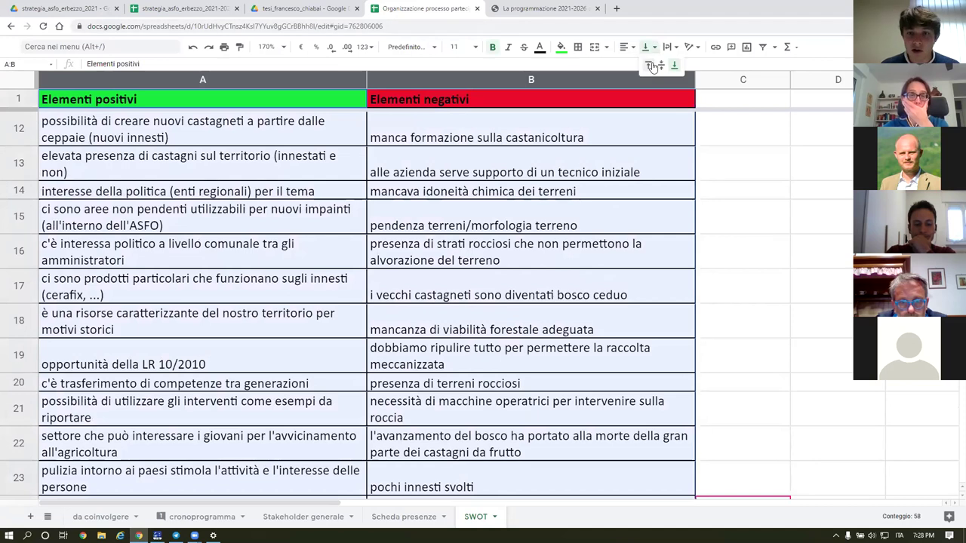
pyautogui.click(659, 70)
pyautogui.click(411, 232)
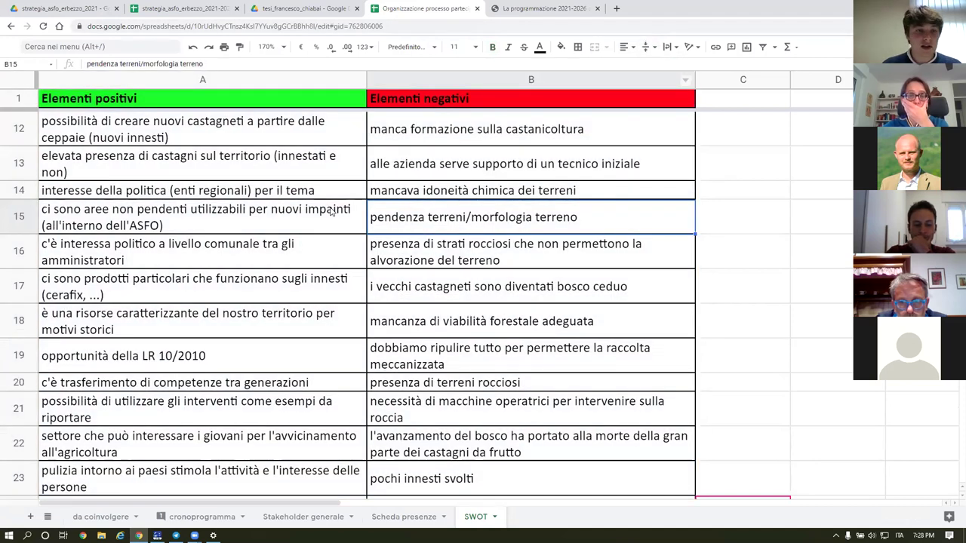
# Step: Add the positive element "biodiversità caratterizza la nostra area" in cell A31
pyautogui.scroll(5, 329, 208)
pyautogui.scroll(-12, 268, 216)
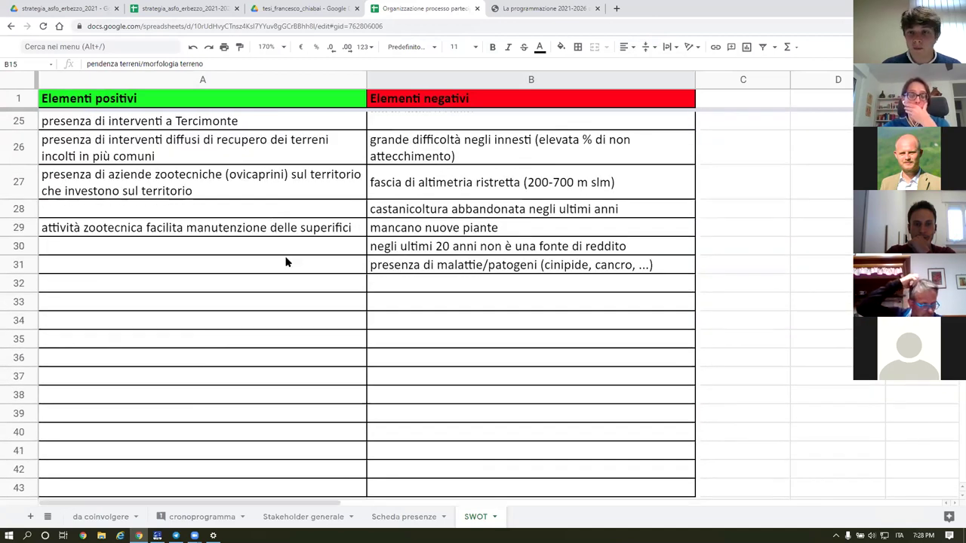
pyautogui.click(209, 252)
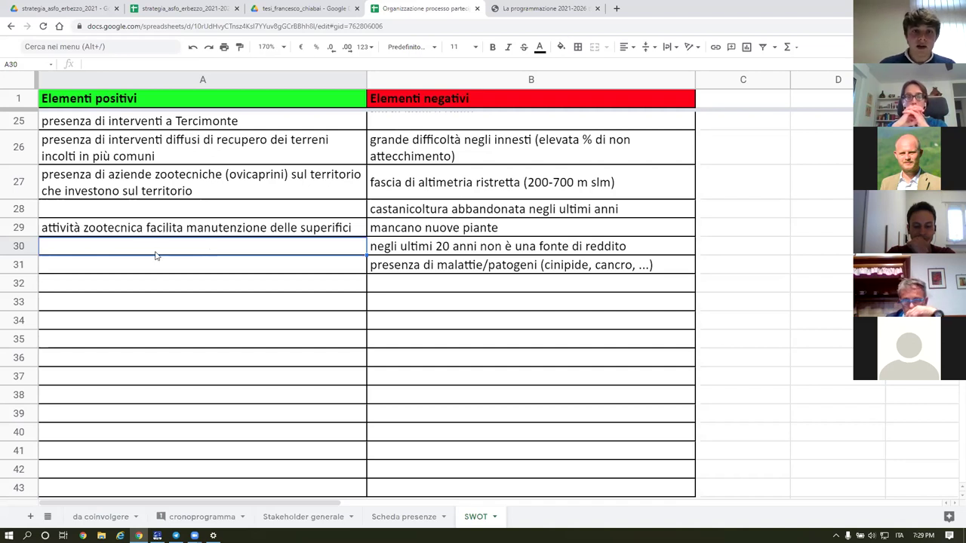
pyautogui.click(107, 262)
pyautogui.write('biodiversità')
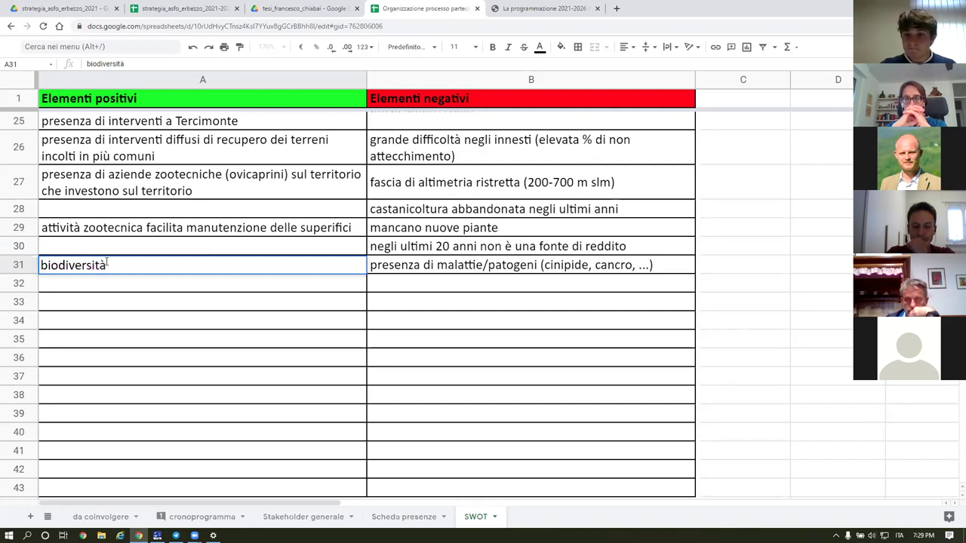
pyautogui.write(' caratte')
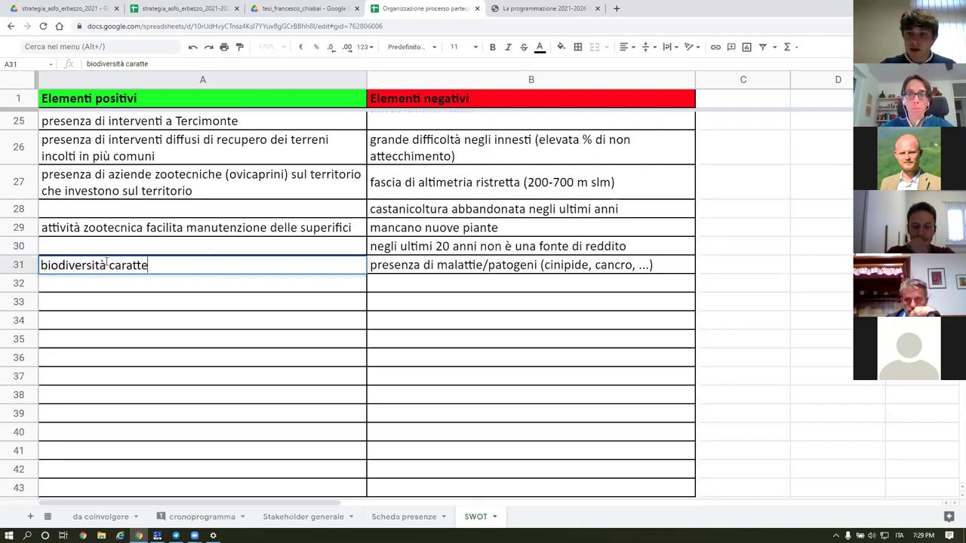
pyautogui.write('rizza la')
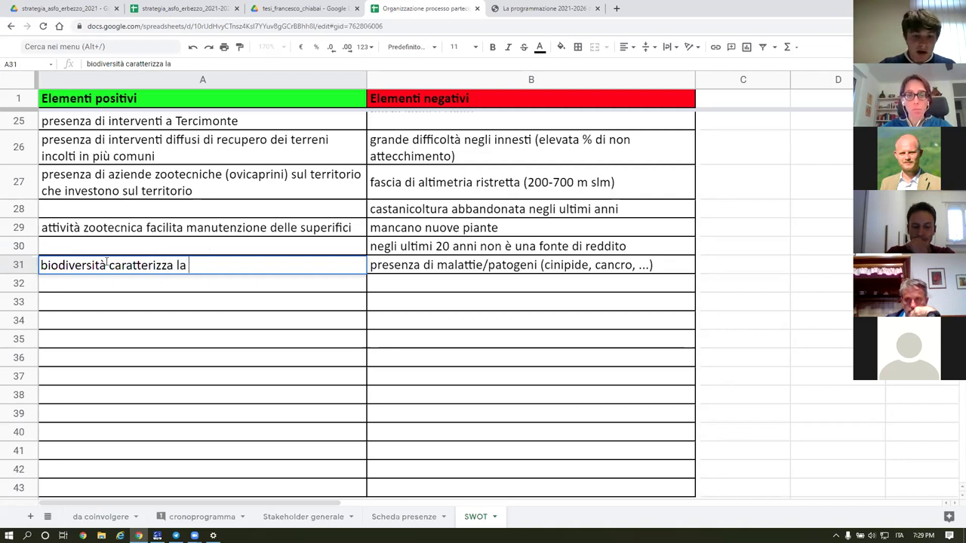
pyautogui.write(' nostra area')
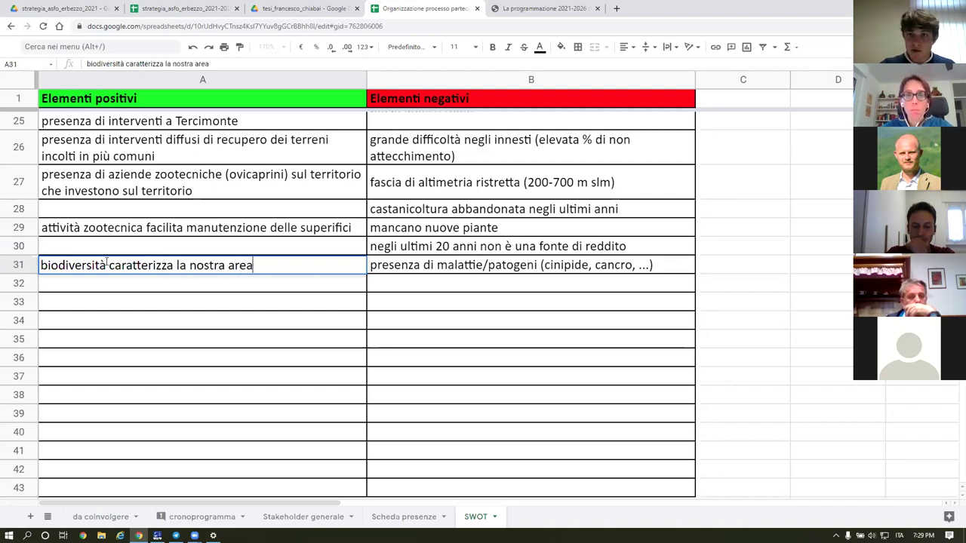
pyautogui.press('Return')
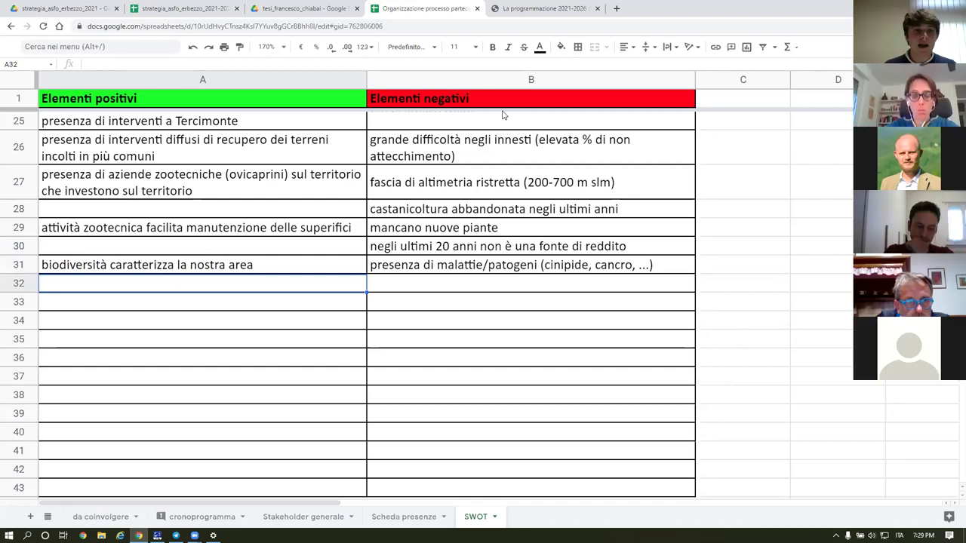
# Step: Add the positive element "presenza di aziende giovani che fanno zootecnia" in cell A33
pyautogui.click(99, 302)
pyautogui.write('presenza di aziende giovani che fanno zootecnia')
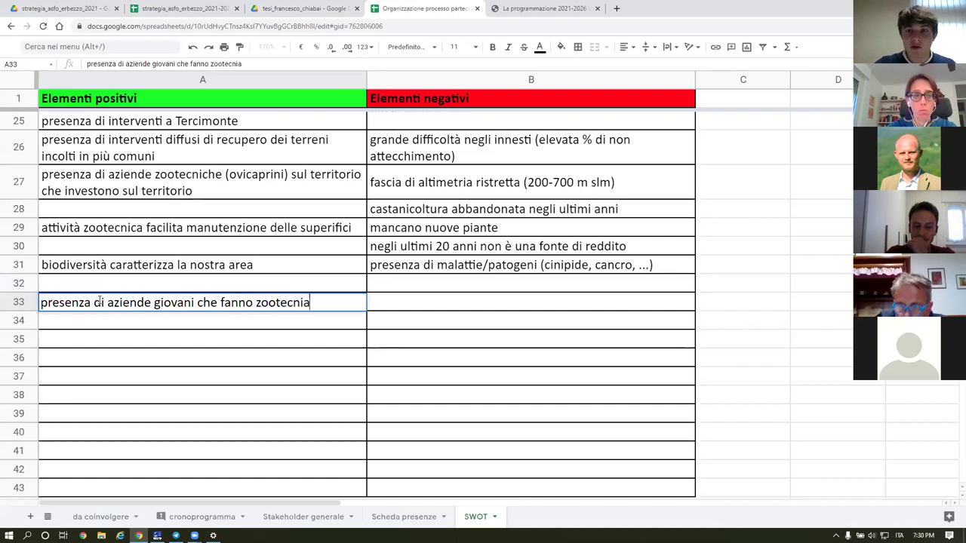
pyautogui.press('Return')
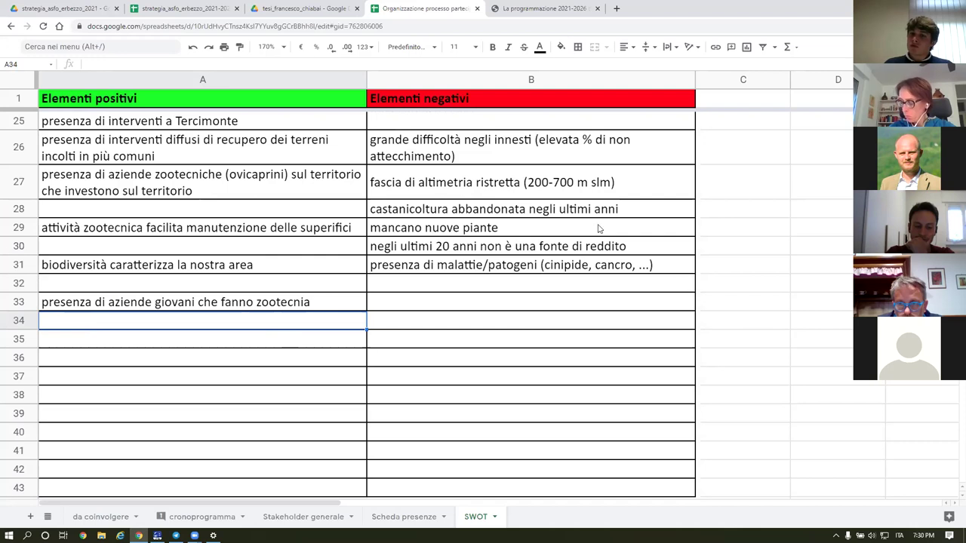
pyautogui.click(134, 339)
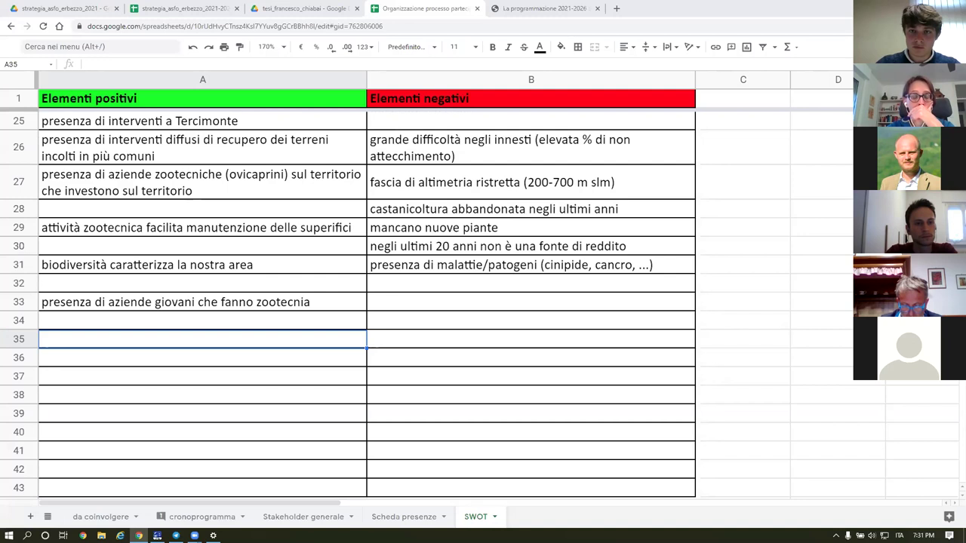
pyautogui.press('XF86AudioRaiseVolume')
pyautogui.press('XF86AudioLowerVolume')
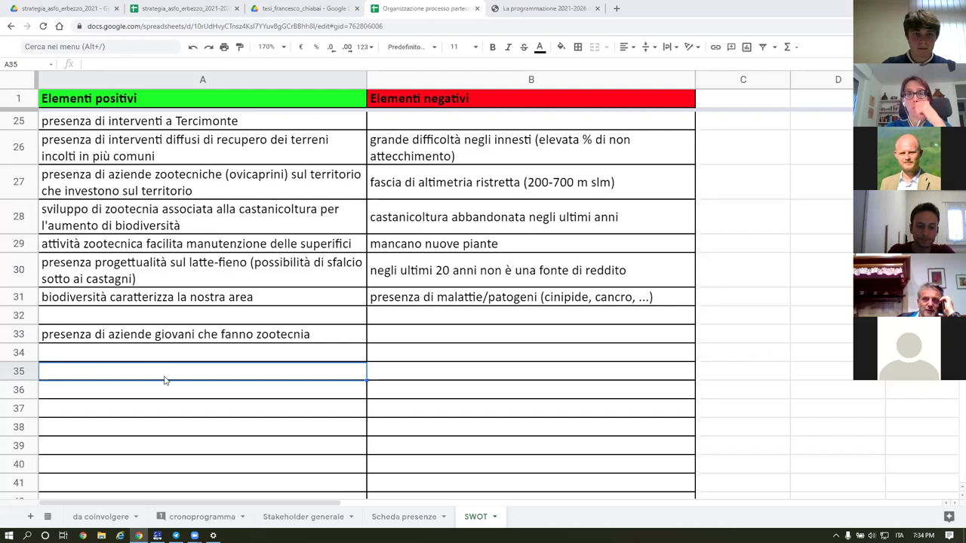
# Step: Add the negative element "mancano buone esperienze funzionanti" in cell B32
pyautogui.click(392, 320)
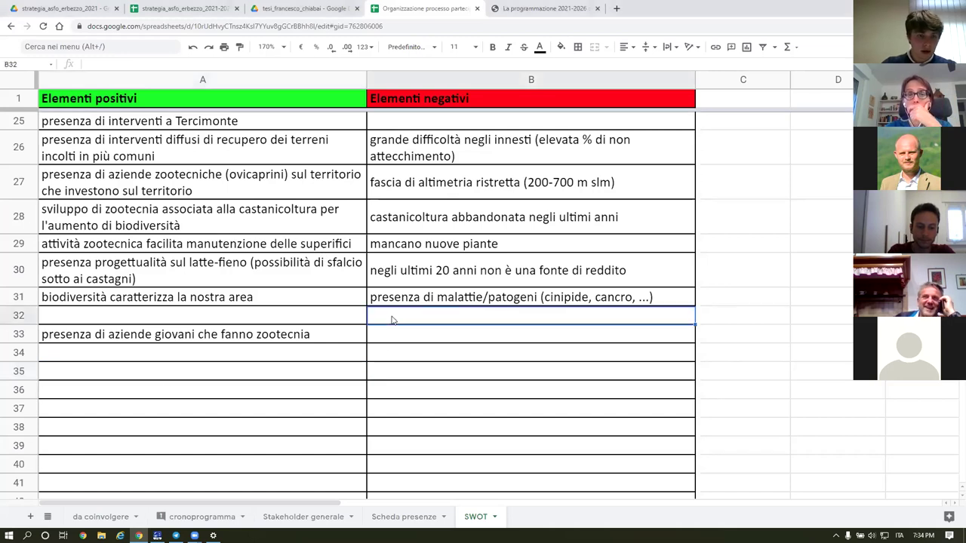
pyautogui.write('mancano ')
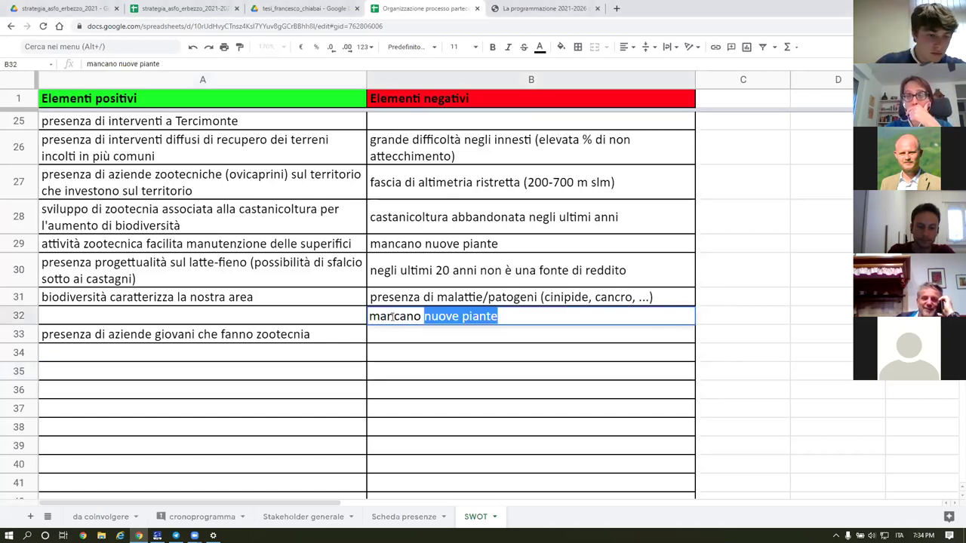
pyautogui.write('buone esperienze ')
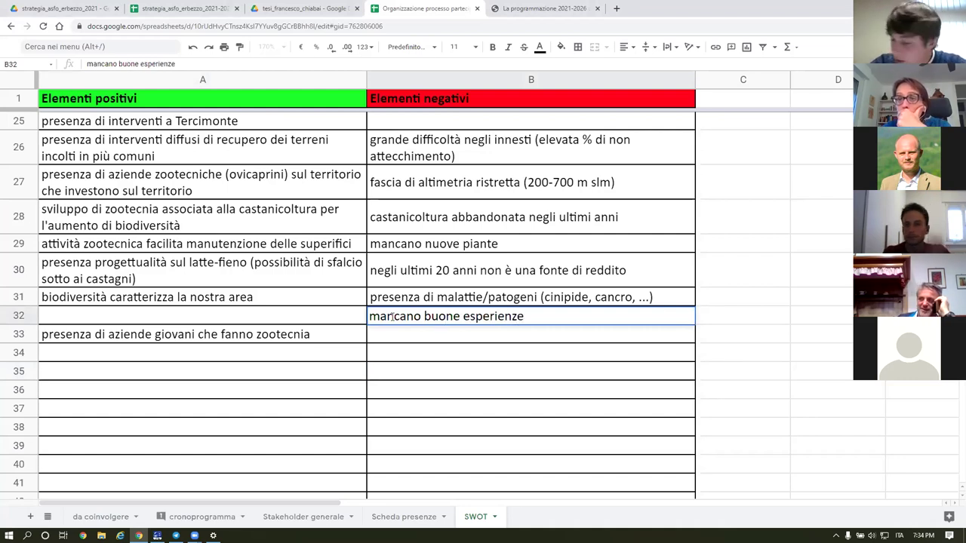
pyautogui.write('funzionanti')
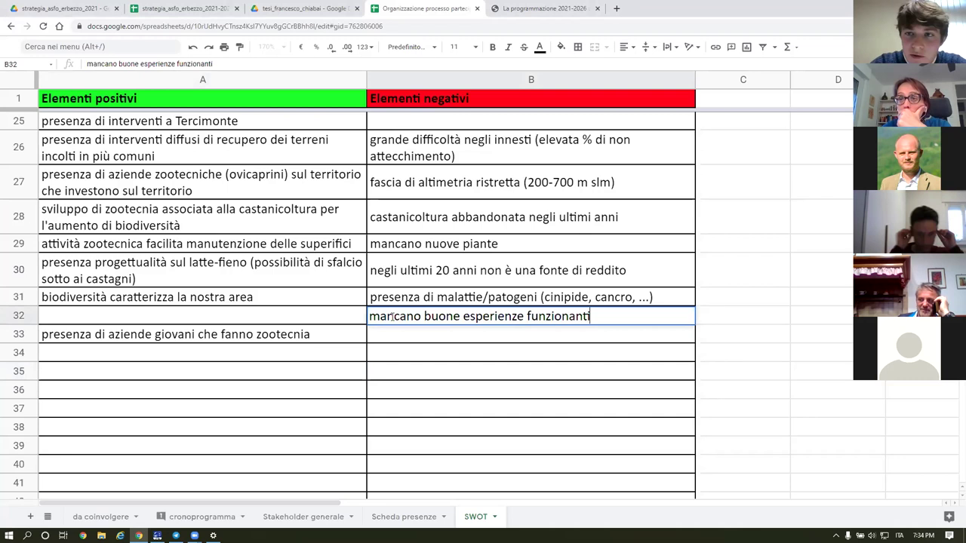
pyautogui.press('Return')
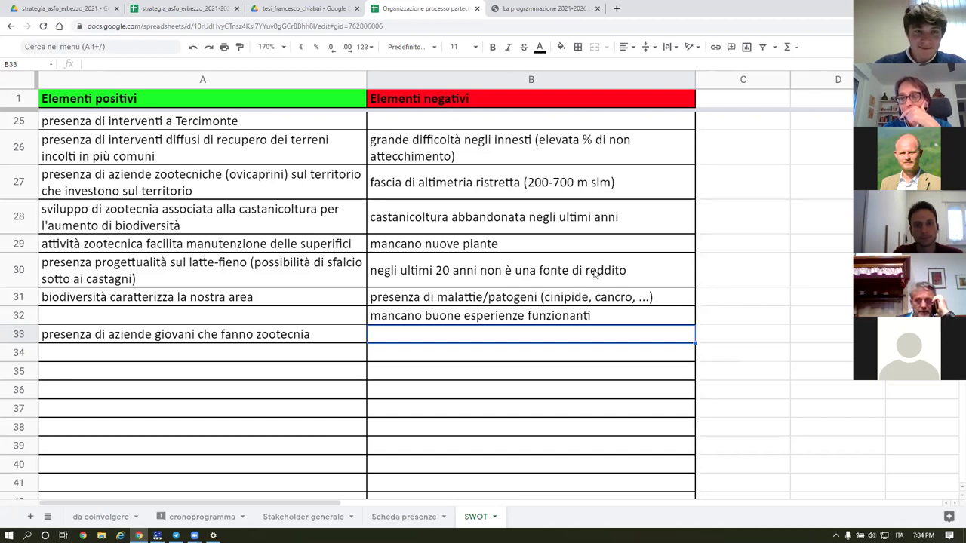
pyautogui.press('XF86AudioLowerVolume')
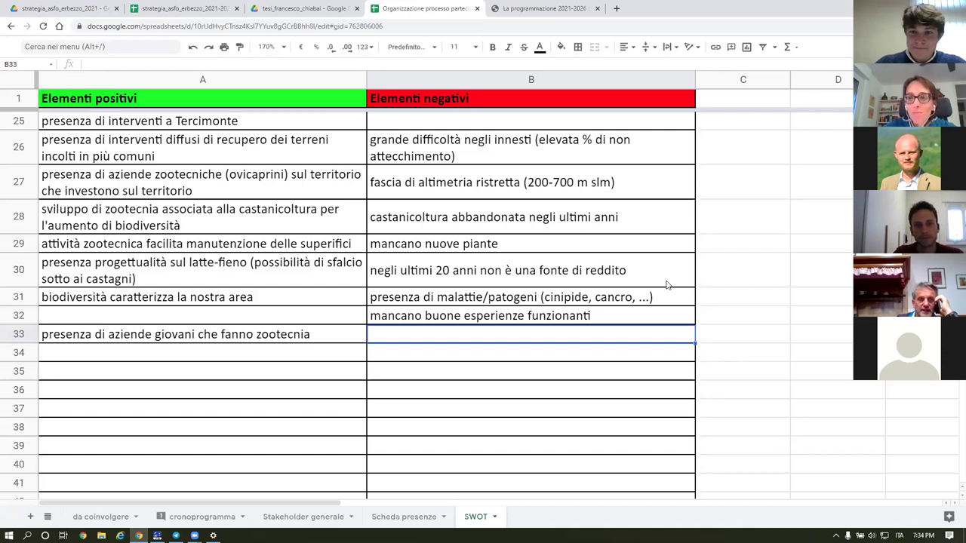
pyautogui.write('Ga')
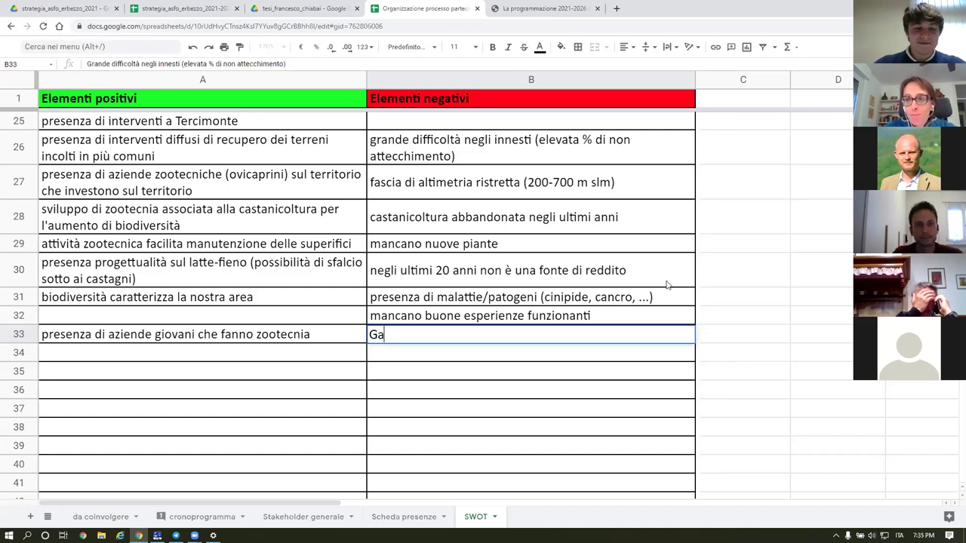
pyautogui.write('briele')
pyautogui.press('BackSpace')
pyautogui.press('BackSpace')
pyautogui.press('Escape')
pyautogui.press('Down')
pyautogui.press('Down')
pyautogui.press('Down')
pyautogui.press('Down')
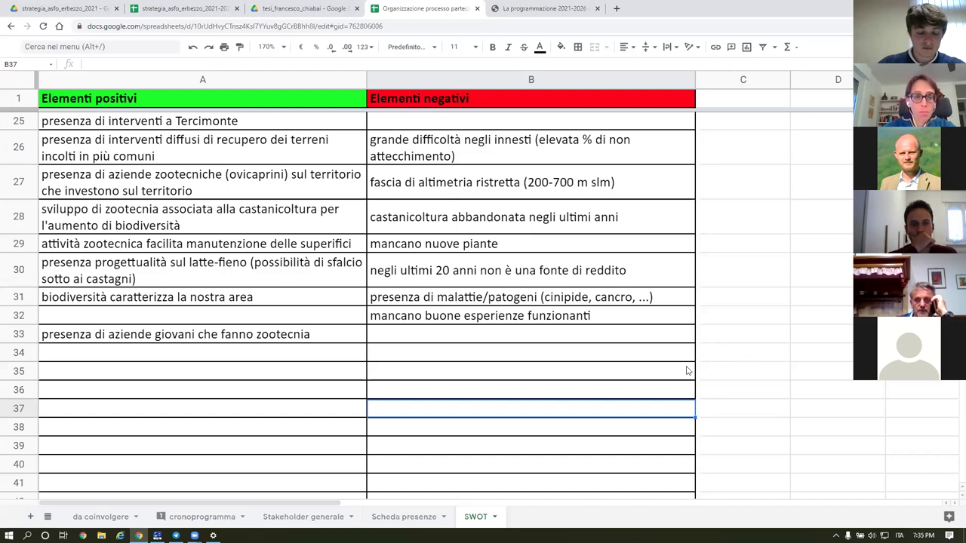
# Step: Raise the computer's sound volume slightly
pyautogui.press('XF86AudioLowerVolume')
pyautogui.press('XF86AudioRaiseVolume')
pyautogui.press('XF86AudioRaiseVolume')
pyautogui.press('XF86AudioRaiseVolume')
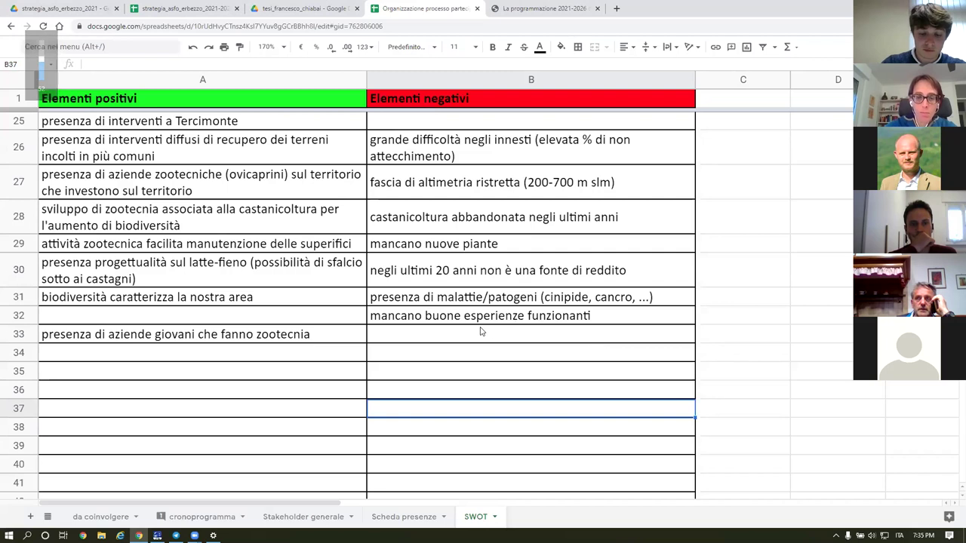
# Step: Add the negative element "Valli del Natisone sono considerate zone depresse" in cell B34
pyautogui.click(393, 353)
pyautogui.write('Valli del Na')
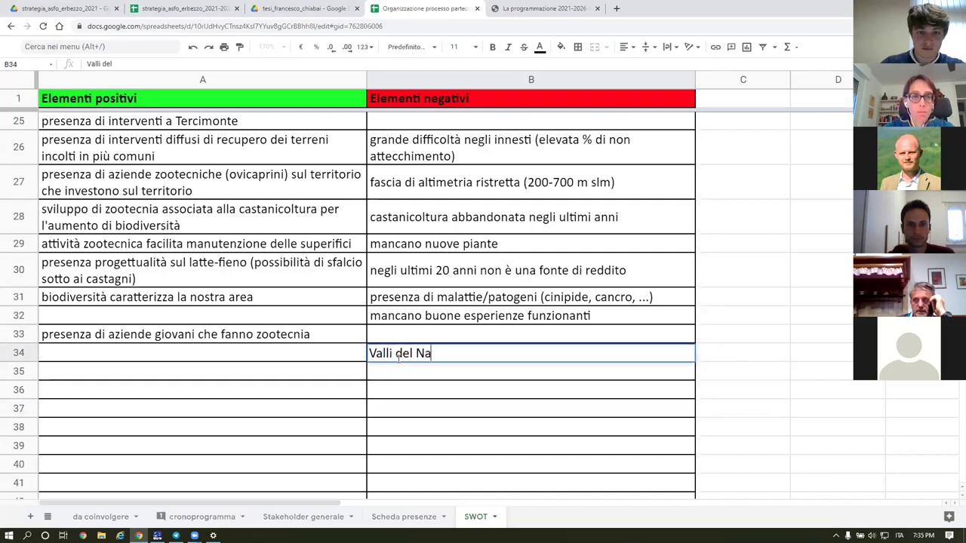
pyautogui.write('tisone so')
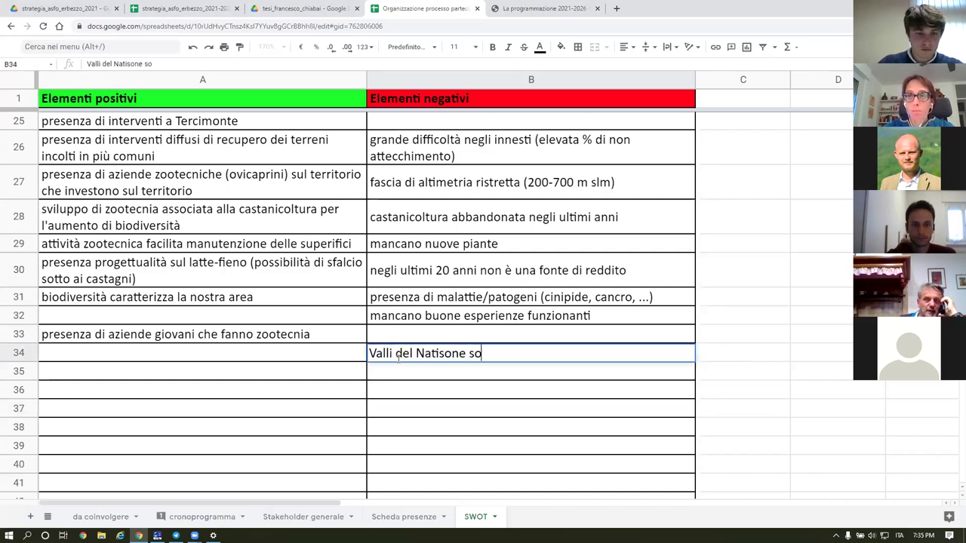
pyautogui.write('no considerate')
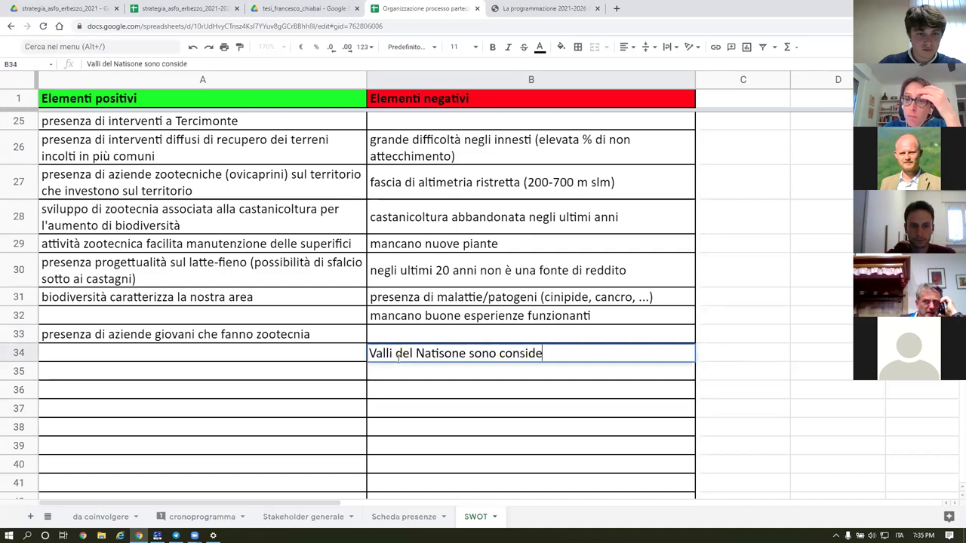
pyautogui.write('e depresse')
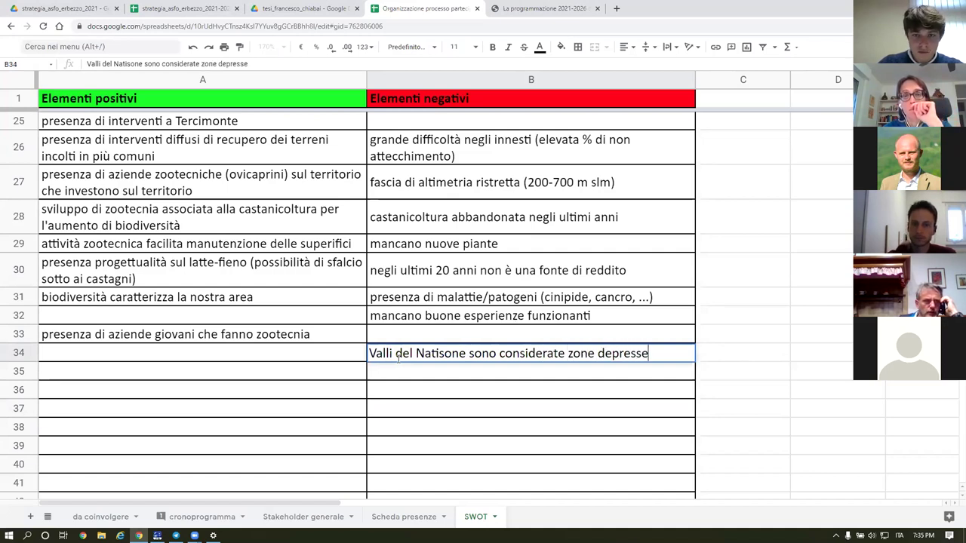
pyautogui.press('Return')
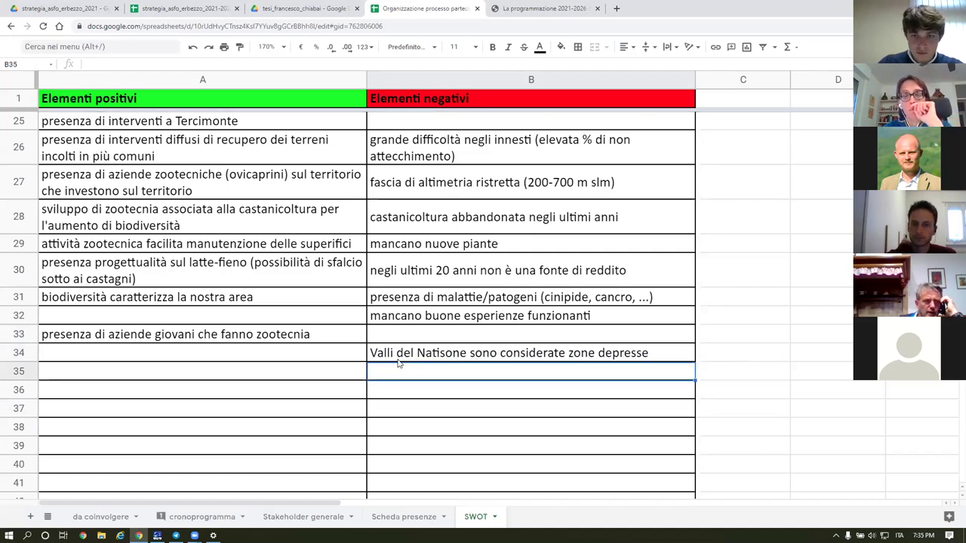
pyautogui.press('XF86AudioRaiseVolume')
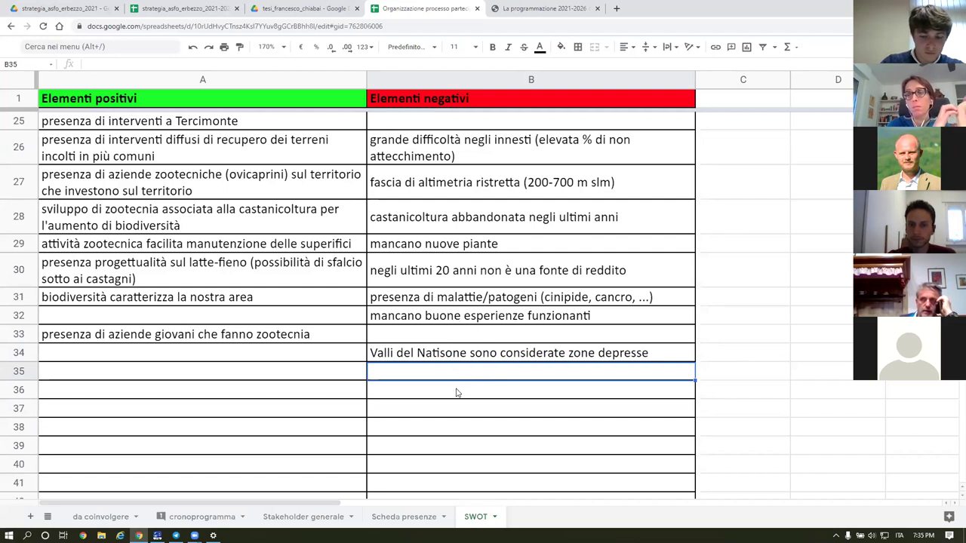
pyautogui.click(420, 394)
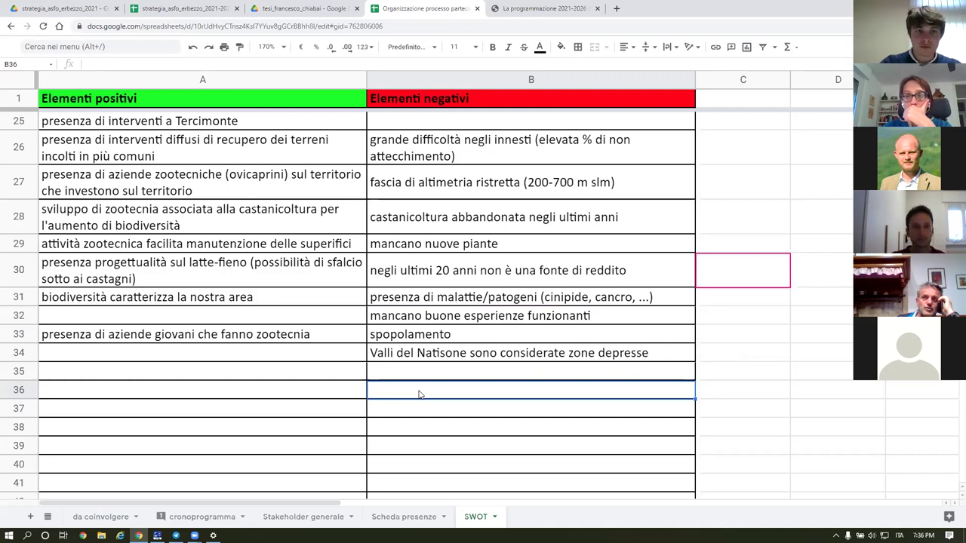
pyautogui.press('XF86AudioRaiseVolume')
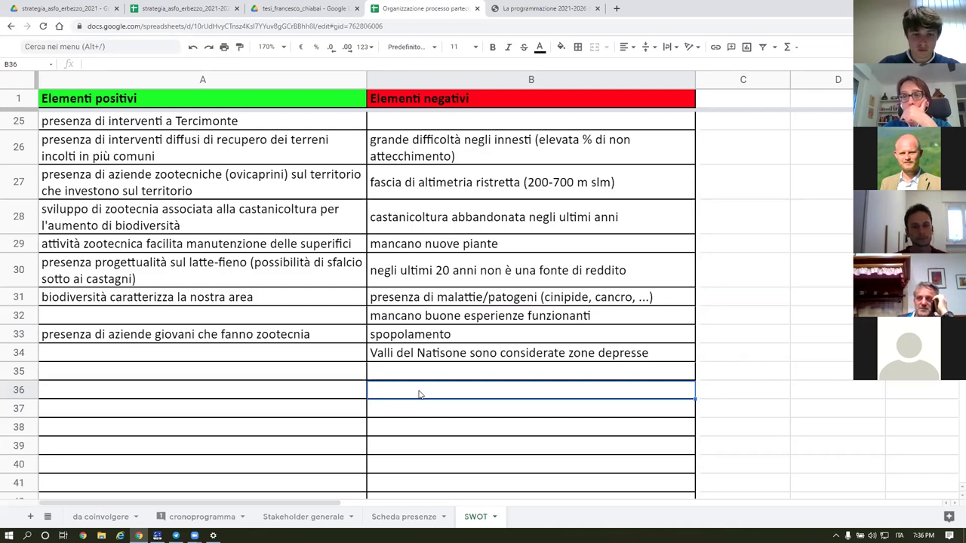
# Step: Add the positive element "Stiamo prorogando le programmazioni di sviluppo rurale per collegare la nuova" in cell A36
pyautogui.click(83, 394)
pyautogui.write('Stiamo propor')
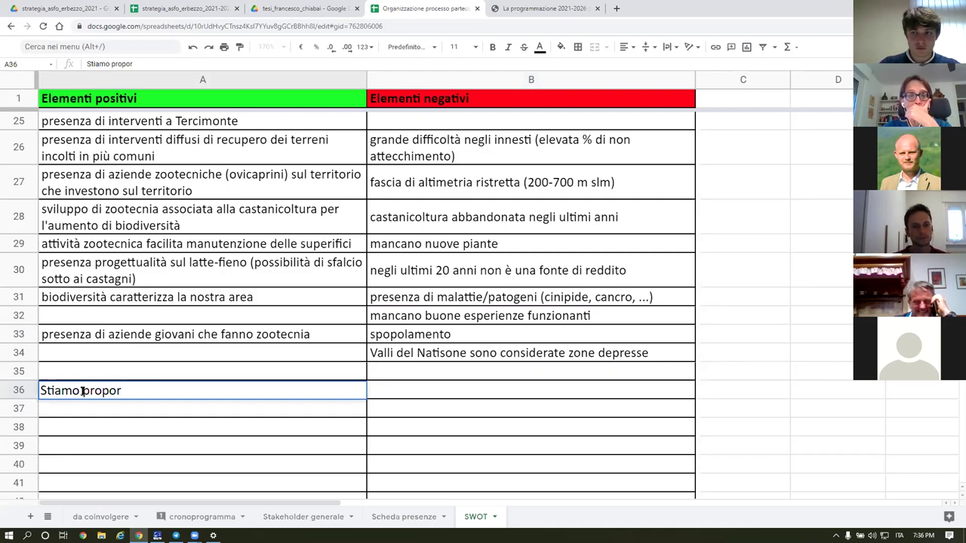
pyautogui.press('BackSpace')
pyautogui.press('BackSpace')
pyautogui.press('BackSpace')
pyautogui.write('ro')
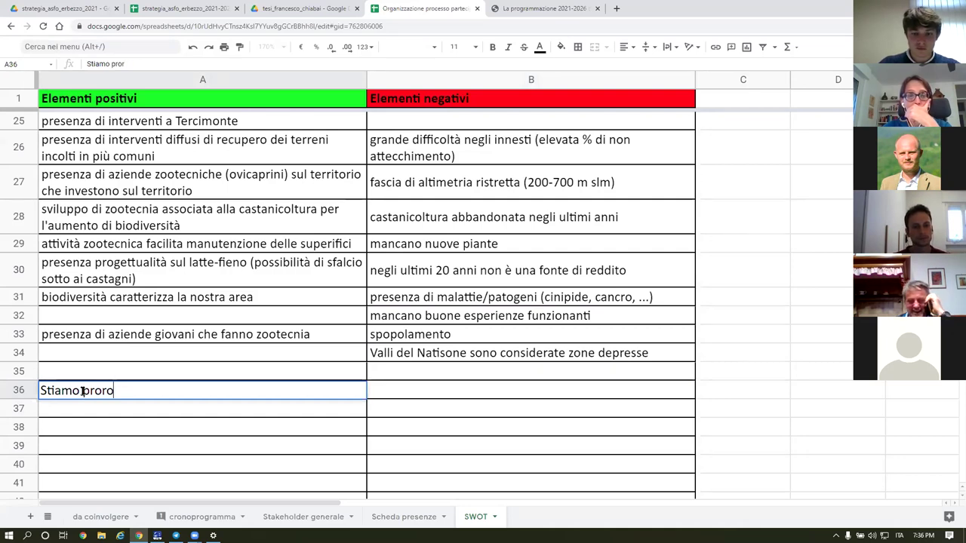
pyautogui.write('gando ')
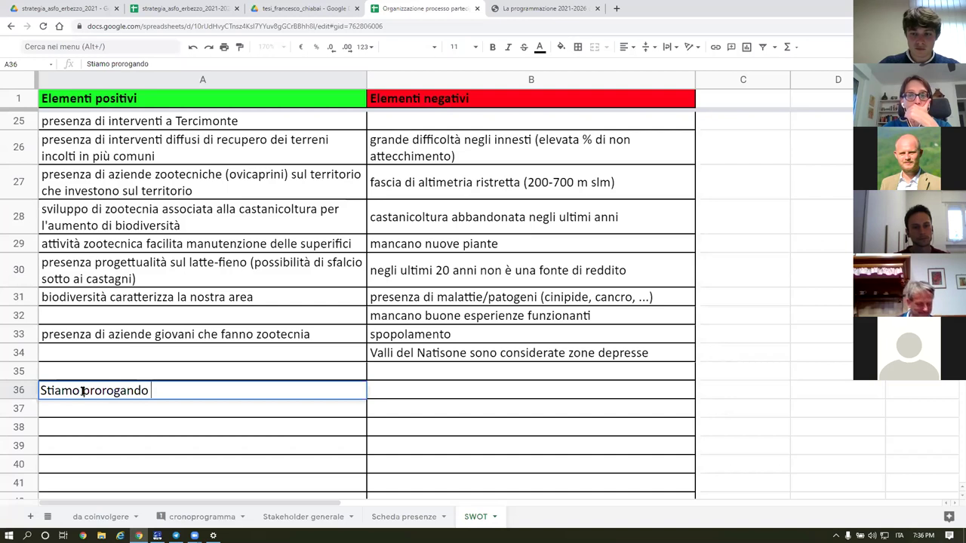
pyautogui.write('le programmaz')
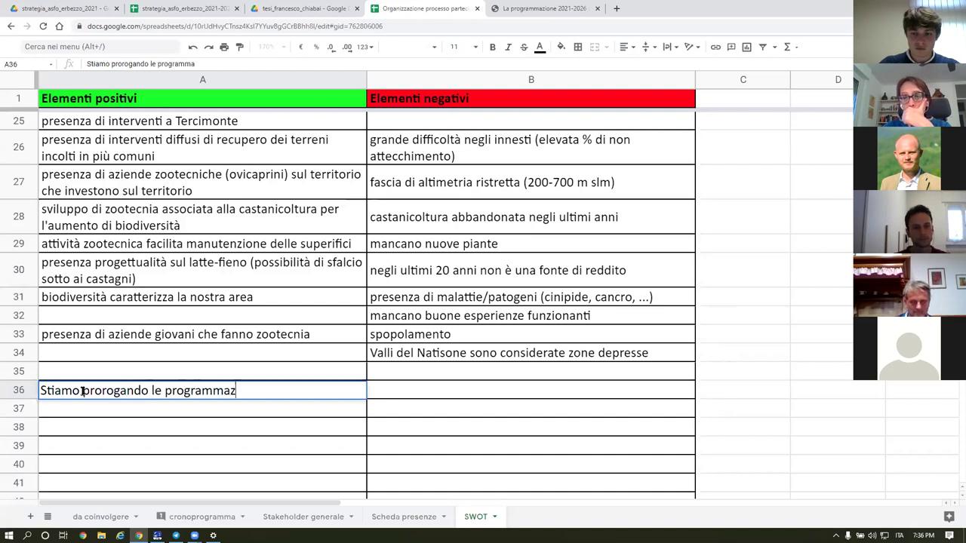
pyautogui.write('ioni di svul')
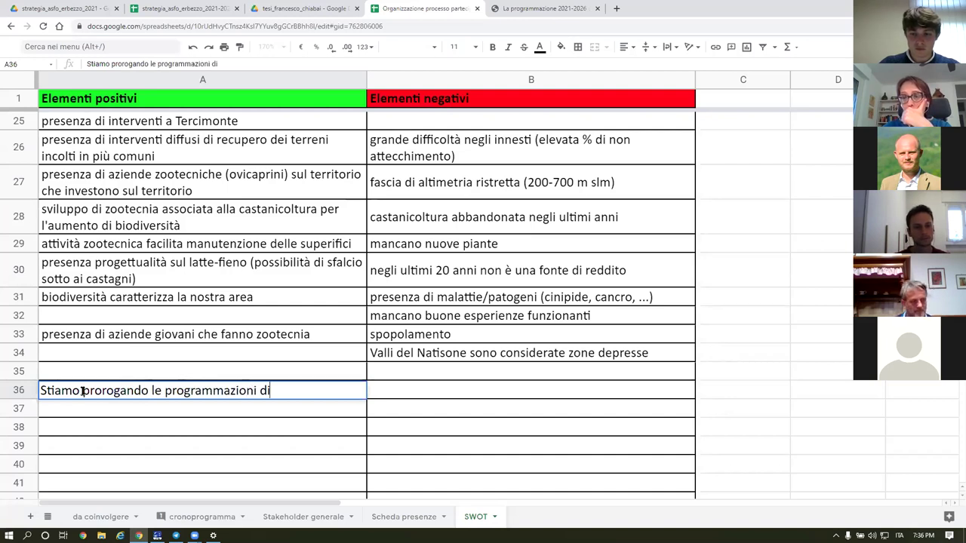
pyautogui.press('BackSpace')
pyautogui.press('BackSpace')
pyautogui.write('iluppo rurale')
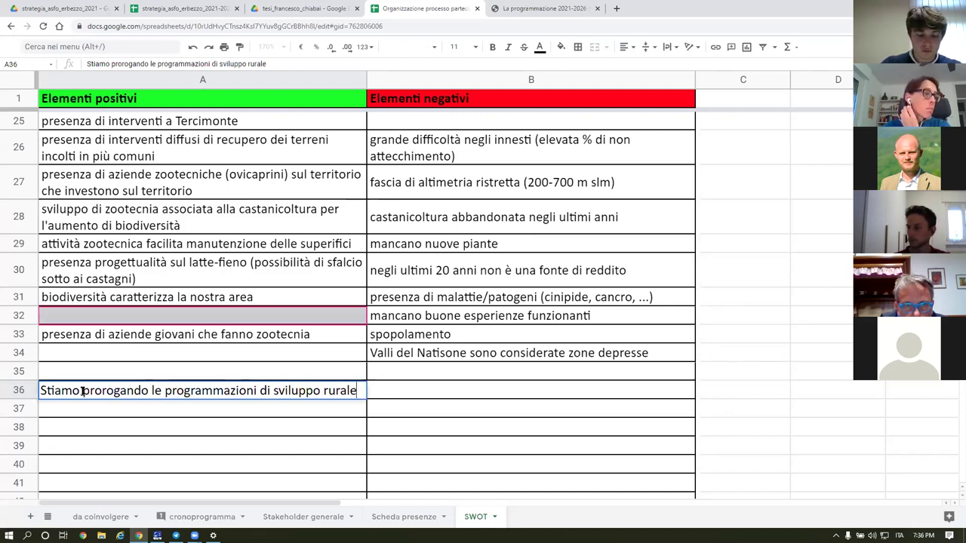
pyautogui.write(' per collegare')
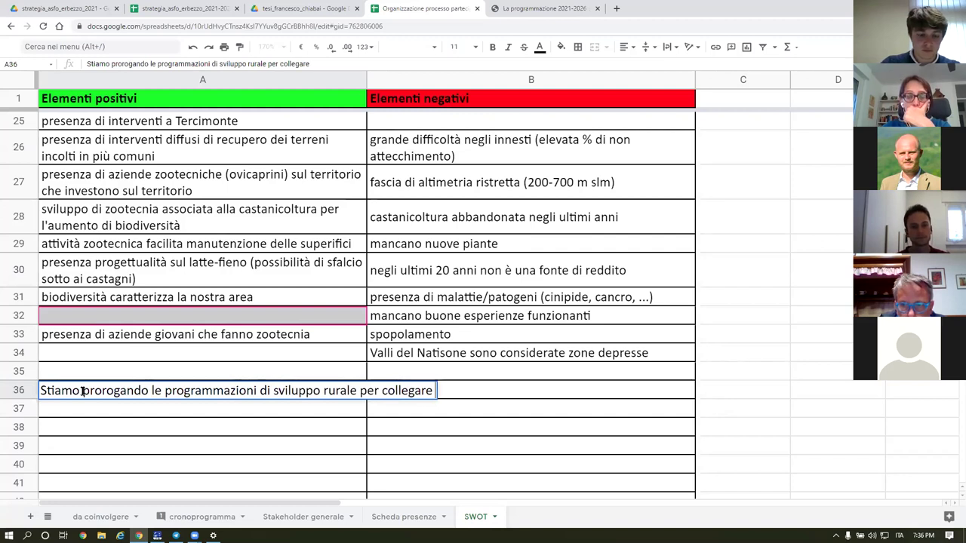
pyautogui.write(' la nuova')
pyautogui.press('Return')
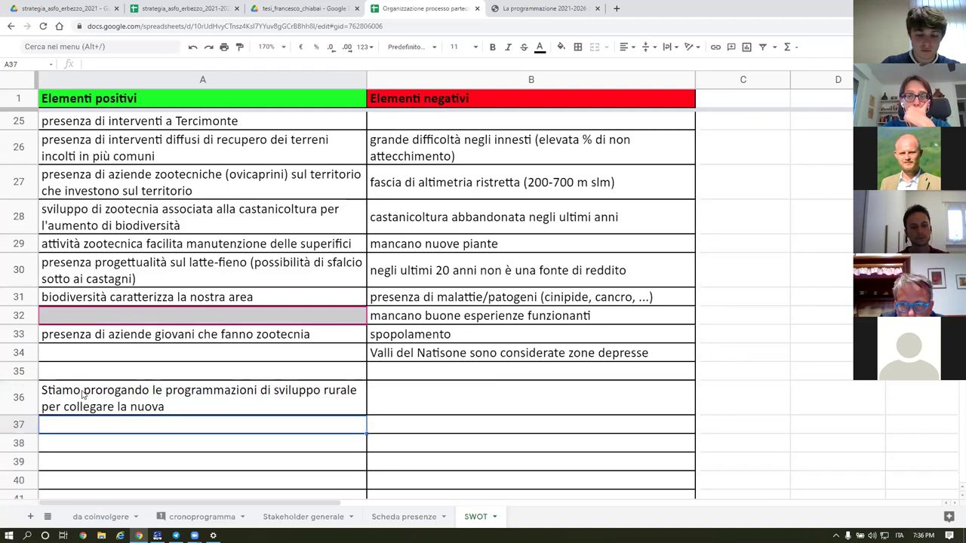
# Step: Correct the ending of the rural development entry in cell A36 to read "per collegarle con le nuove"
pyautogui.click(138, 408)
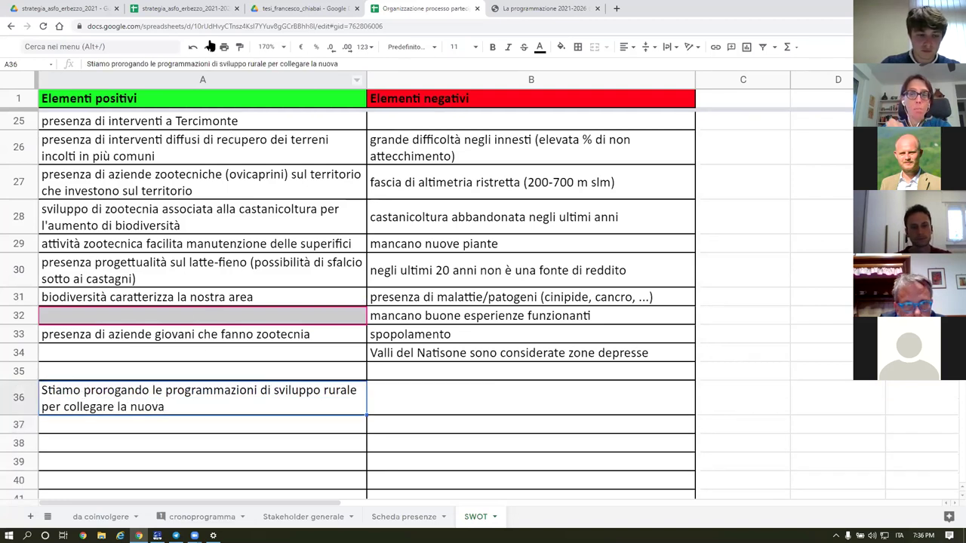
pyautogui.click(305, 64)
pyautogui.write('le ')
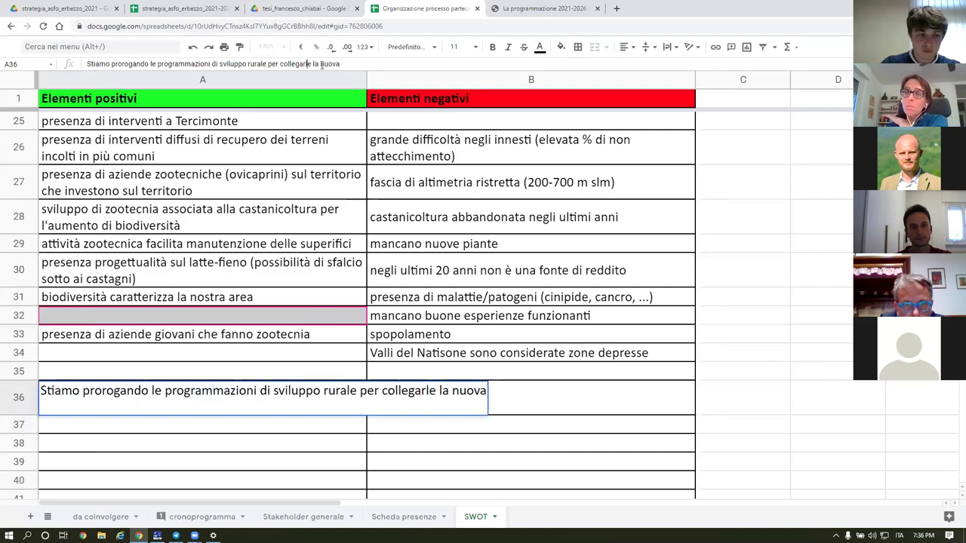
pyautogui.write('con l')
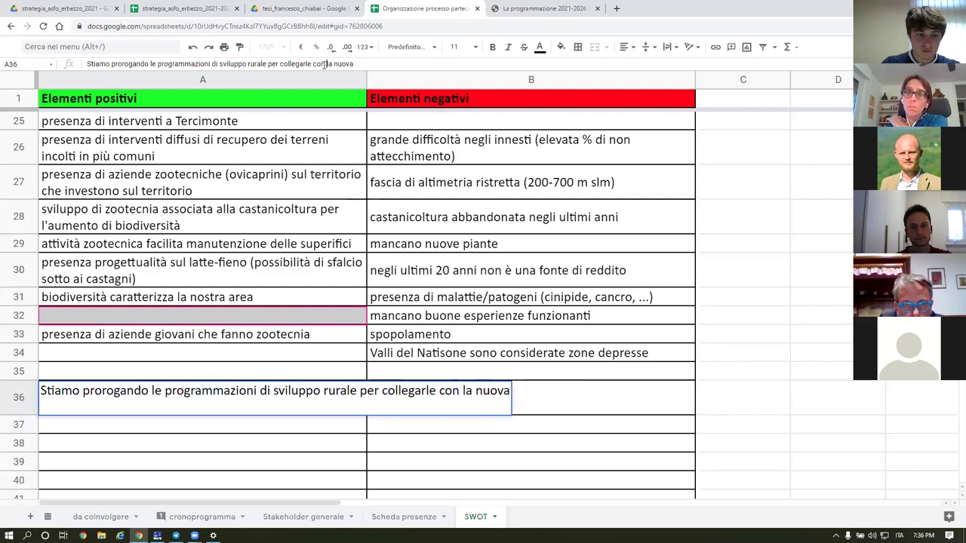
pyautogui.press('Delete')
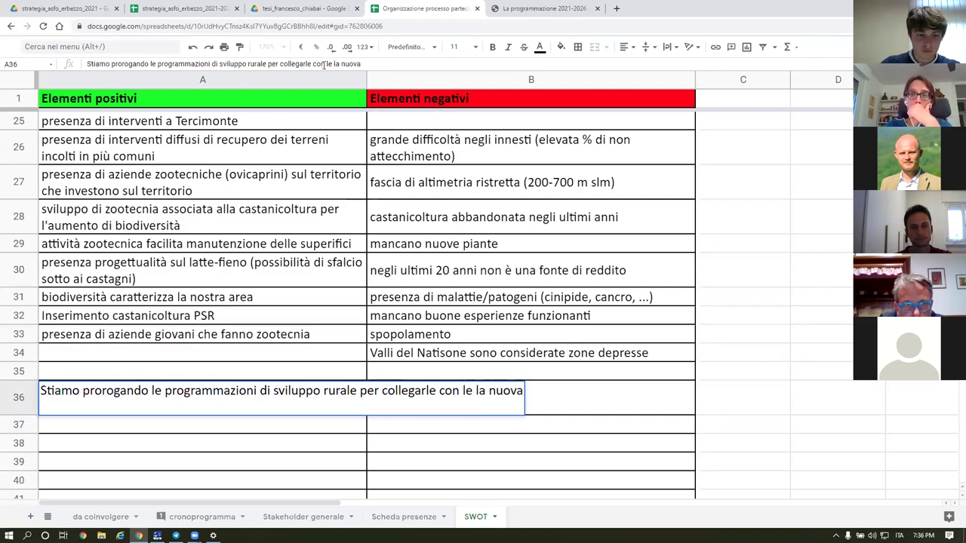
pyautogui.write('e')
pyautogui.press('Delete')
pyautogui.press('Delete')
pyautogui.press('End')
pyautogui.press('BackSpace')
pyautogui.write('e')
pyautogui.press('Return')
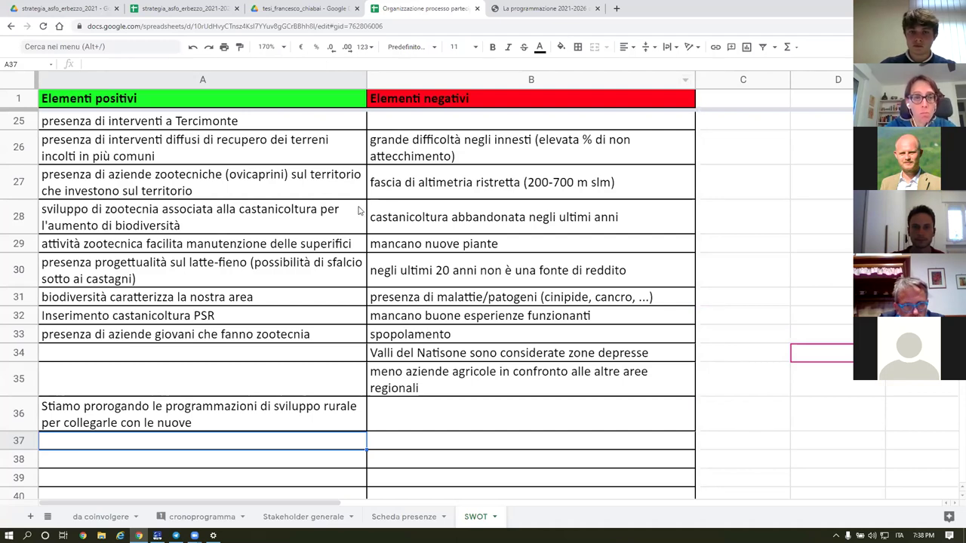
# Step: Add the positive element "Turismo lento è opportunità" in cell A38
pyautogui.scroll(-2, 216, 287)
pyautogui.click(115, 336)
pyautogui.write('Turismo lento è opportunità')
pyautogui.press('Return')
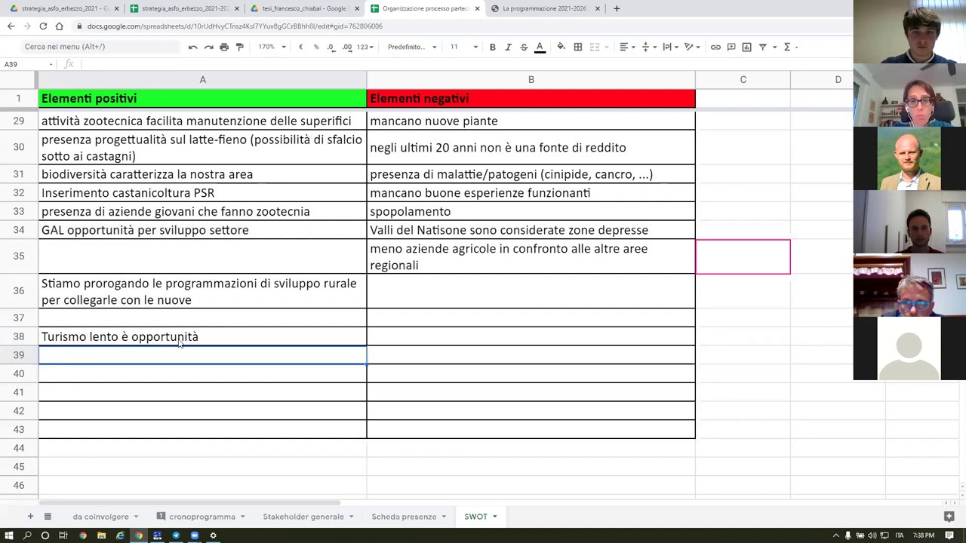
pyautogui.press('XF86AudioRaiseVolume')
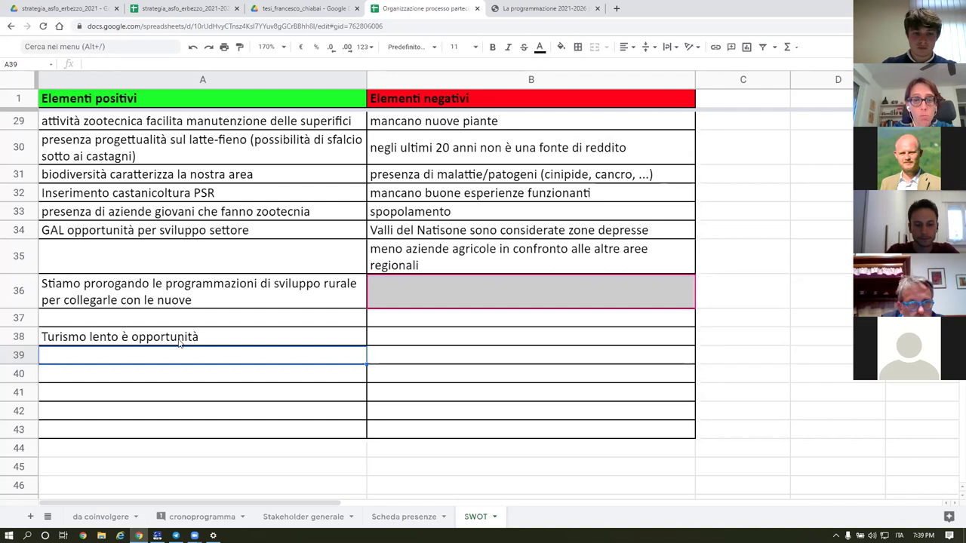
# Step: Add the negative element "manca raccordo tra amministrazioni e servizi regionali sulla viabilità" in cell B38
pyautogui.click(422, 339)
pyautogui.write('manc')
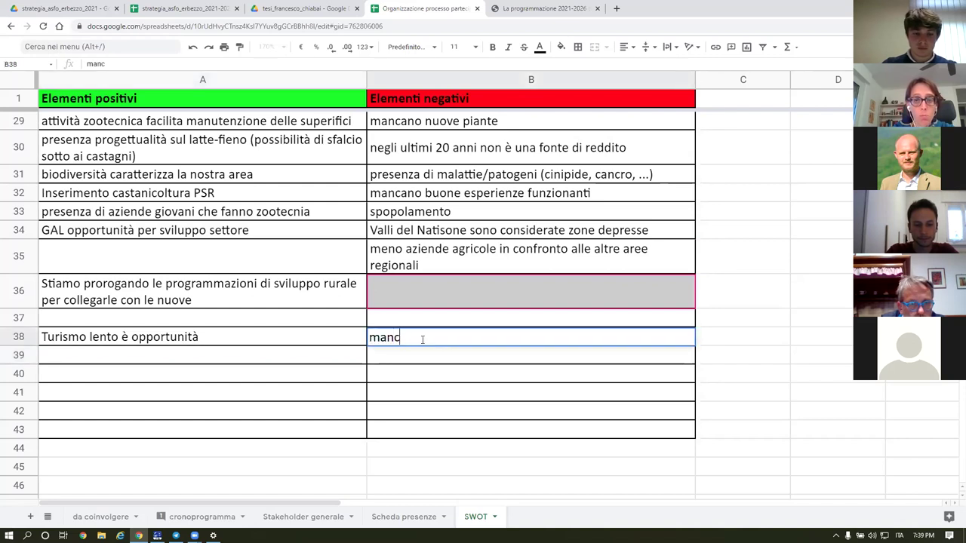
pyautogui.write('a raccordo tra')
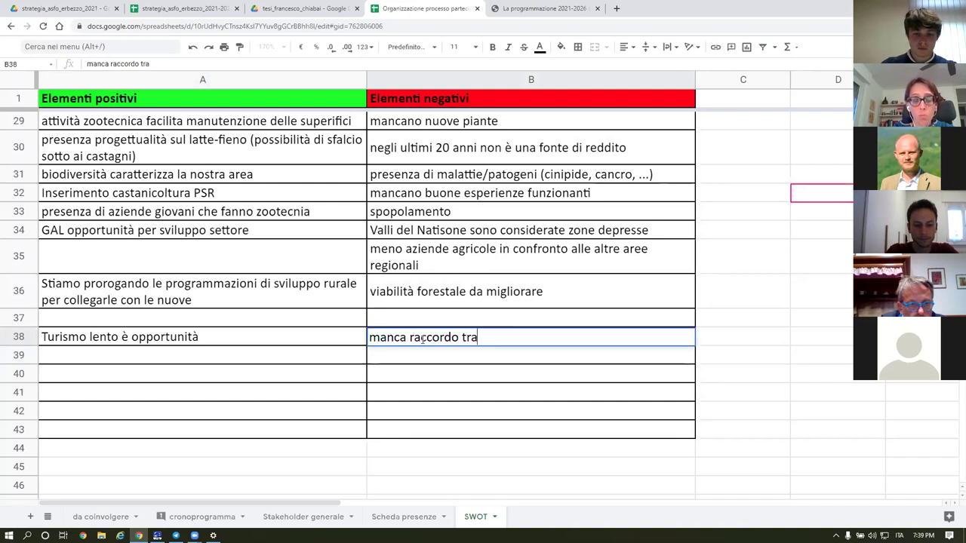
pyautogui.write(' amminisra')
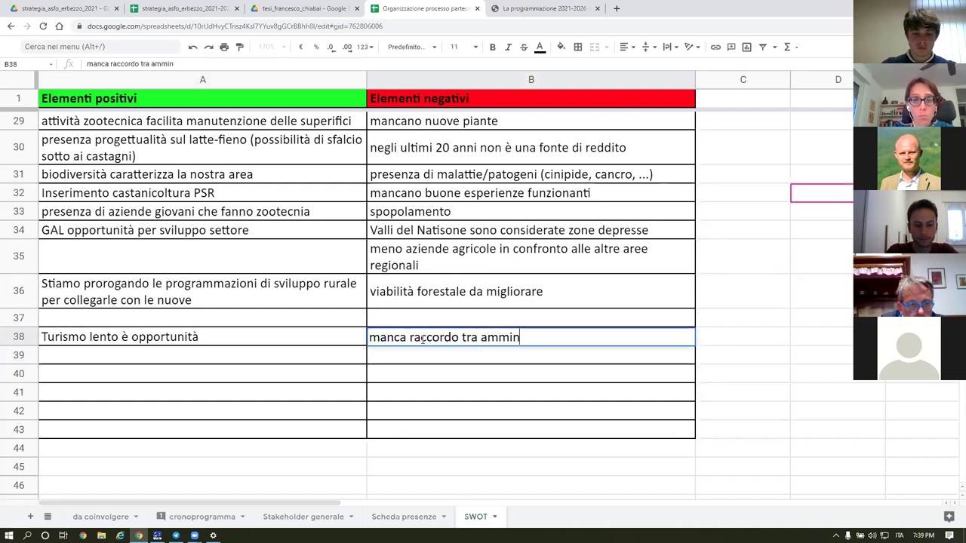
pyautogui.press('BackSpace')
pyautogui.press('BackSpace')
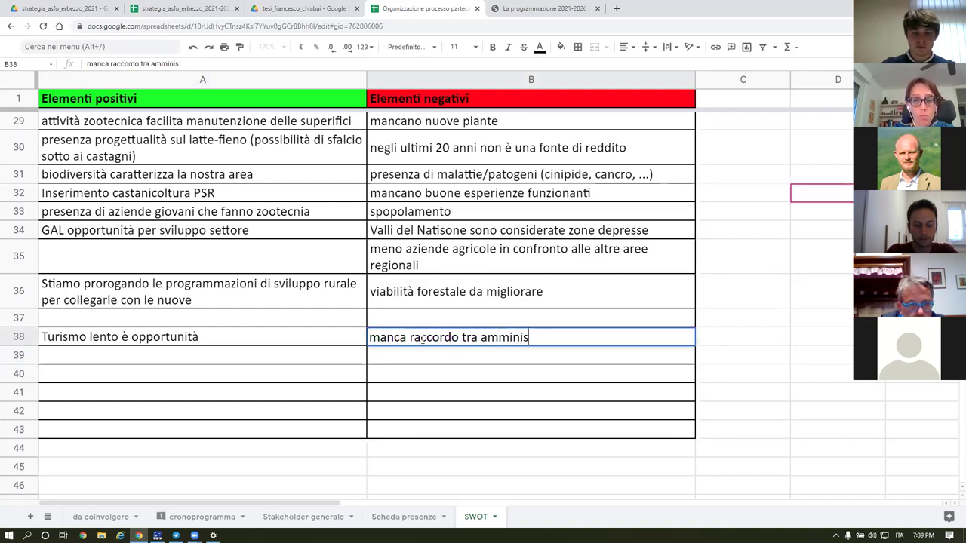
pyautogui.write('trazi')
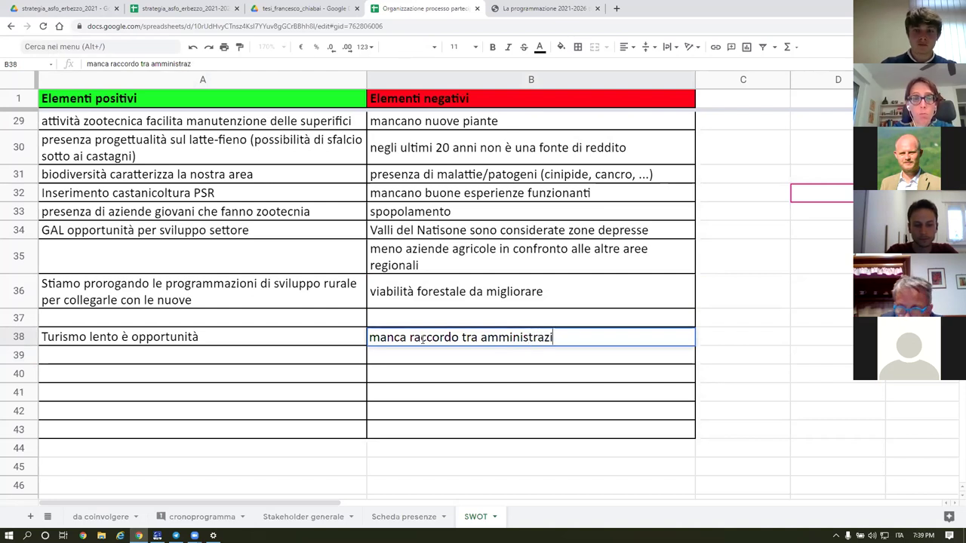
pyautogui.write('oni e servizi')
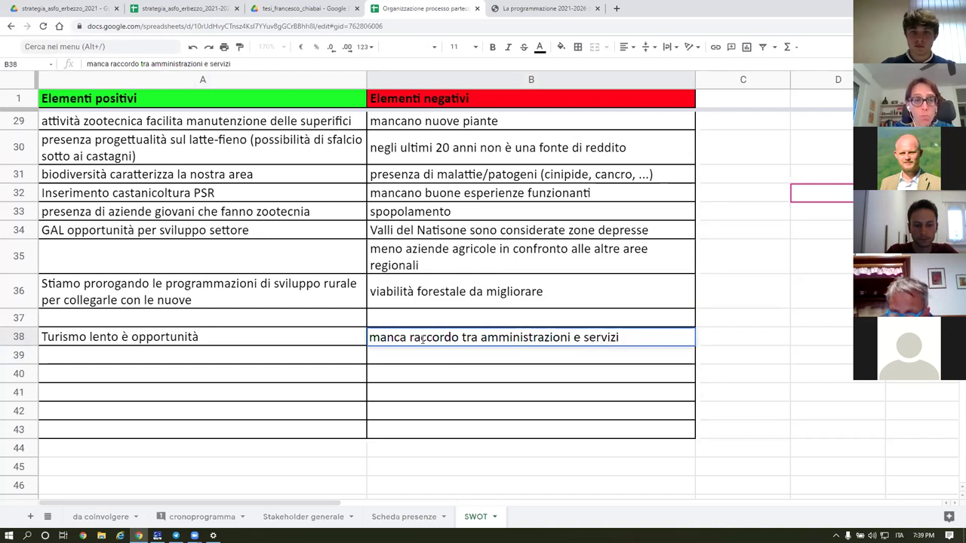
pyautogui.write(' regionali sulla viabilità')
pyautogui.press('Return')
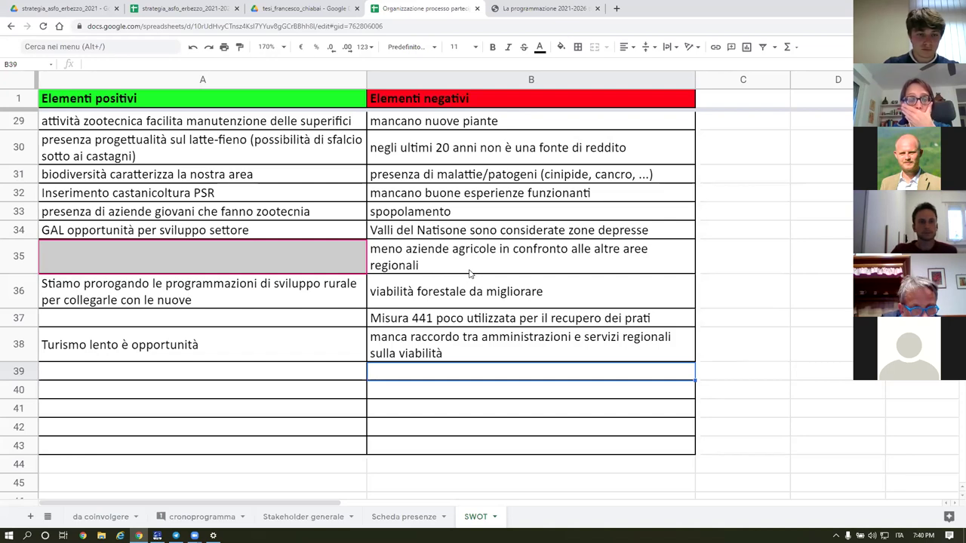
# Step: Add the positive element "recupero dei prati è il cuore dello sviluppo turistico" in cell A39
pyautogui.click(77, 379)
pyautogui.write('recupero dei prati è il cuore dello sviluppo turistico')
pyautogui.press('Return')
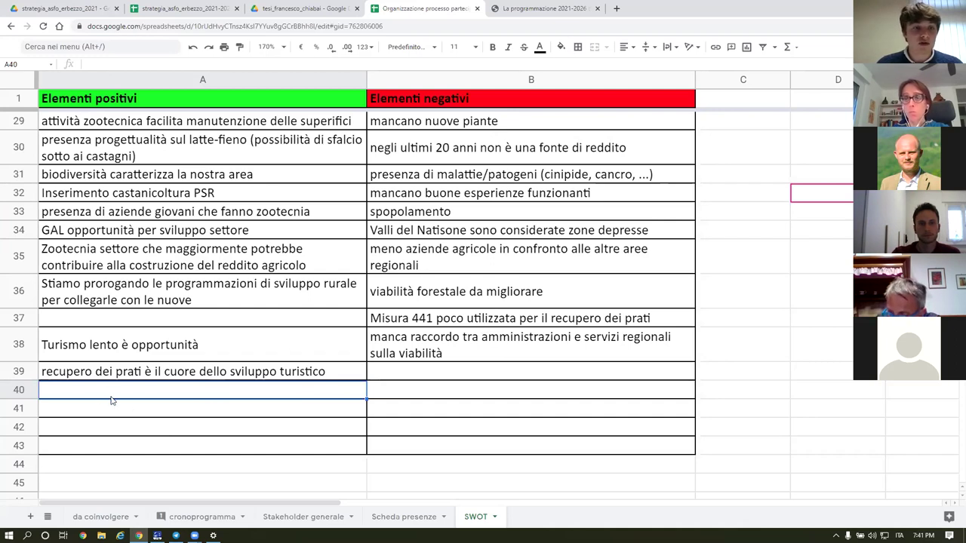
# Step: Add the negative element "il GAL non è stato sfruttato rispetto al suo potenziale" in cell B39
pyautogui.click(413, 373)
pyautogui.write('il gan')
pyautogui.press('BackSpace')
pyautogui.press('BackSpace')
pyautogui.press('BackSpace')
pyautogui.press('BackSpace')
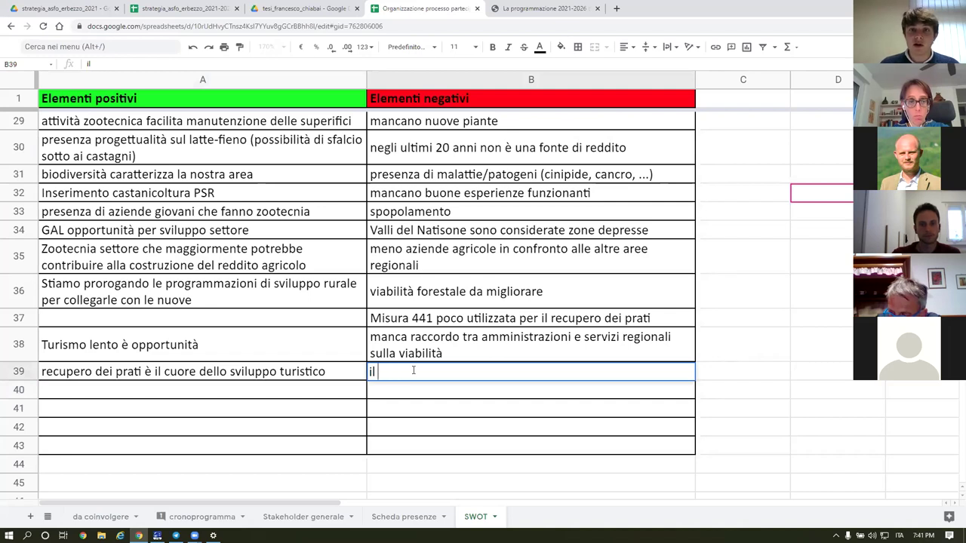
pyautogui.write('GAL')
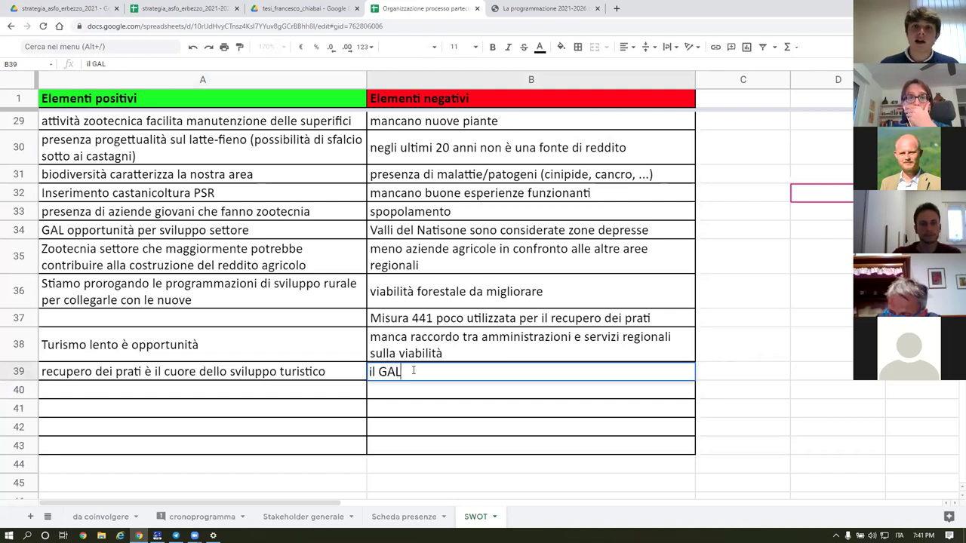
pyautogui.write(' non è sta')
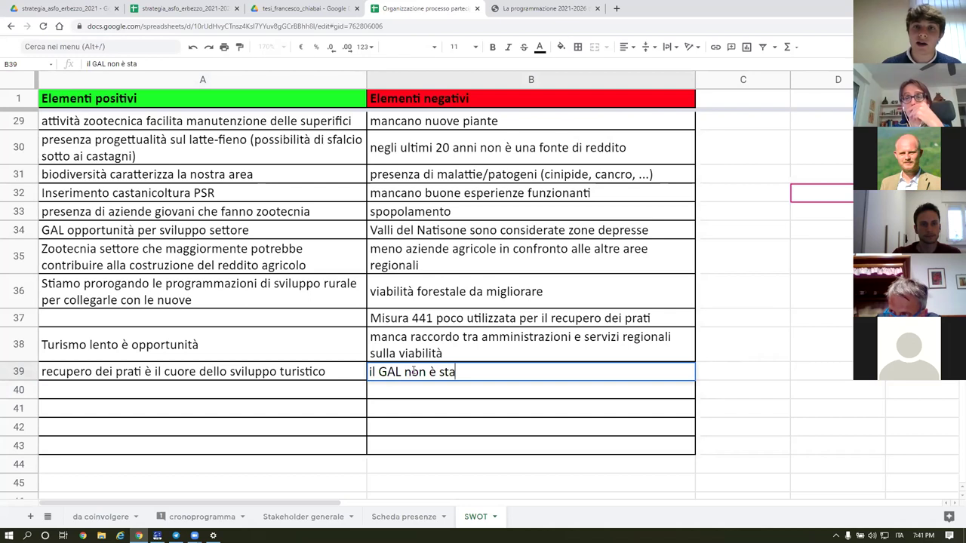
pyautogui.write('to sfrutta')
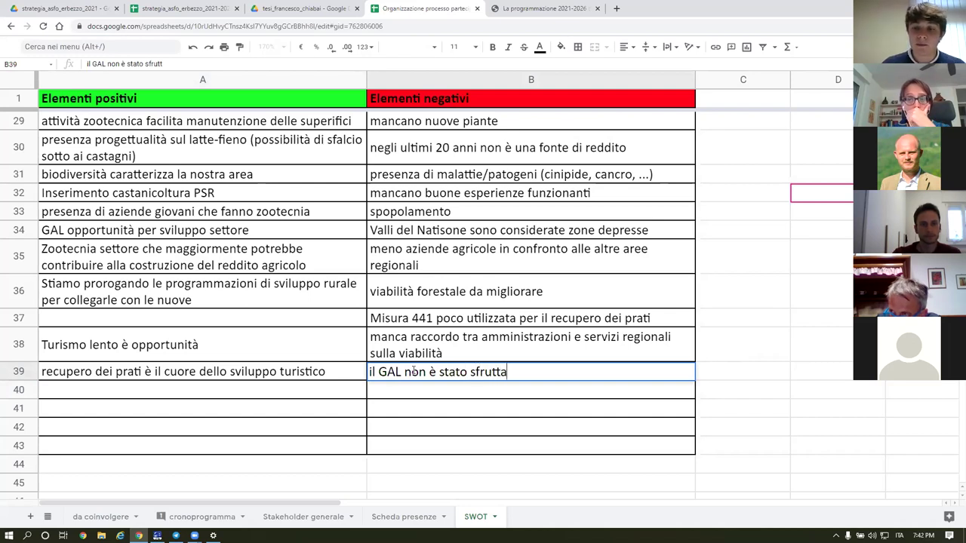
pyautogui.write('to rispetto ')
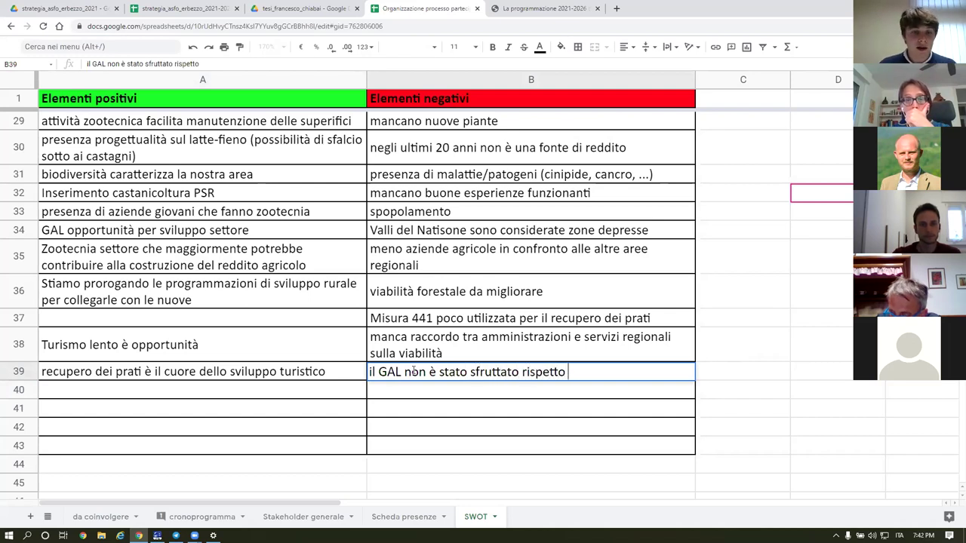
pyautogui.write('al suo potenziale')
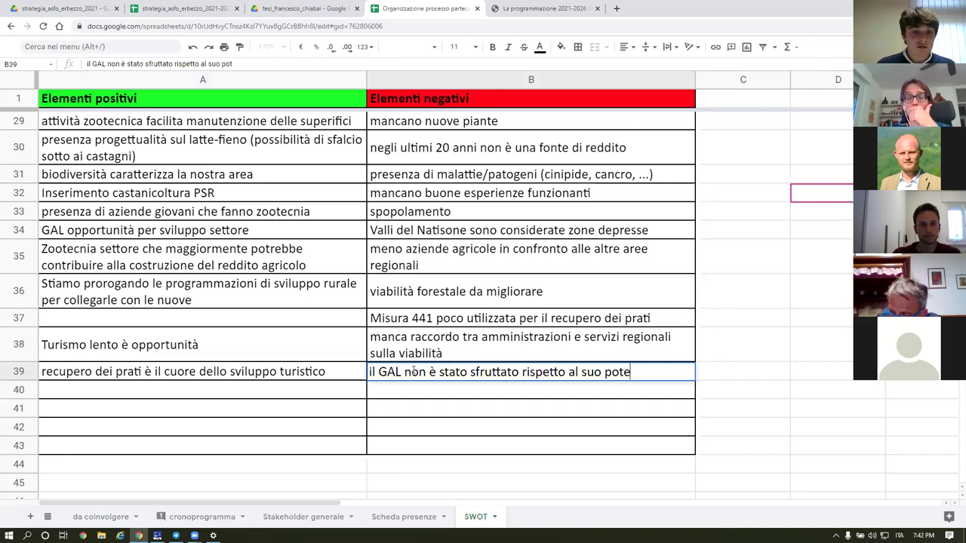
pyautogui.press('Return')
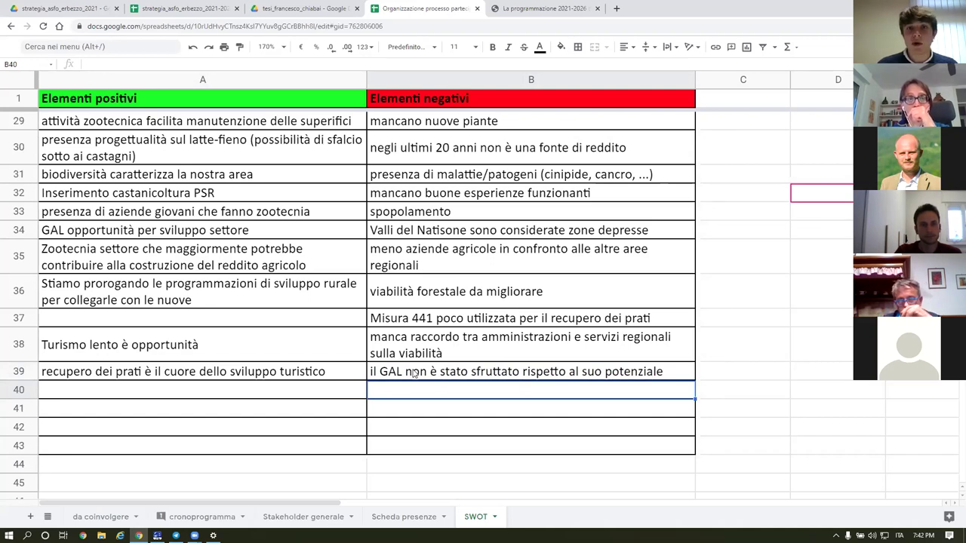
# Step: Add the positive element "presenza di attività di recupero dei terrazzamenti" in cell A40
pyautogui.click(179, 393)
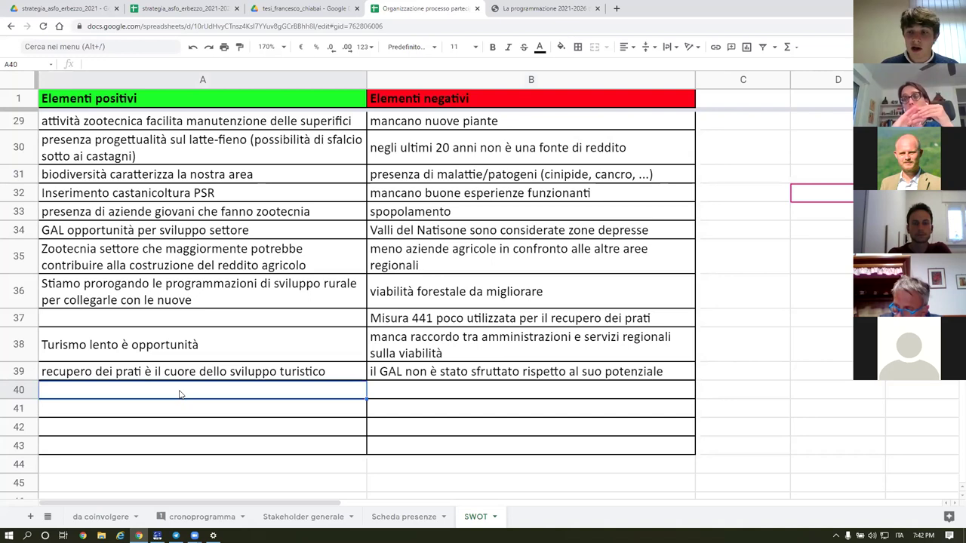
pyautogui.write('presenza di a')
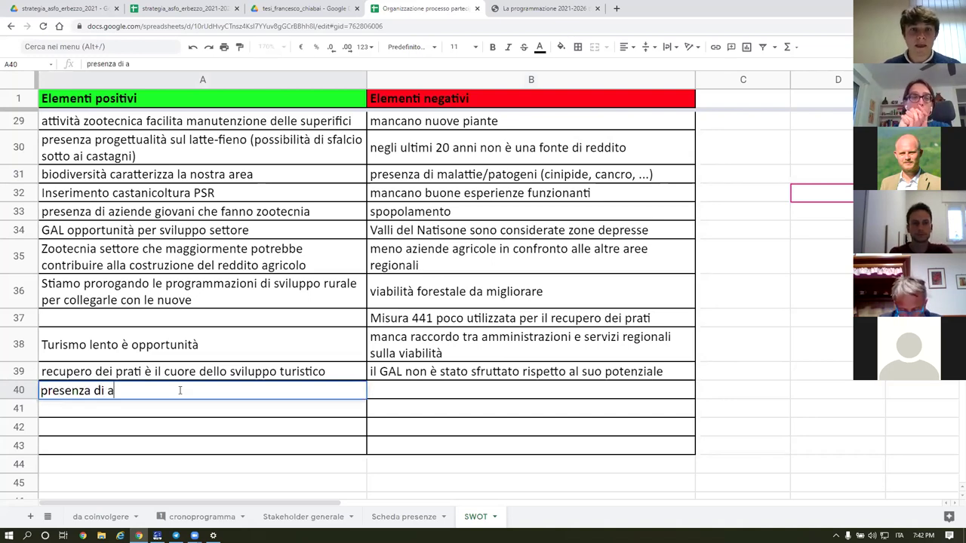
pyautogui.write('ttività di ')
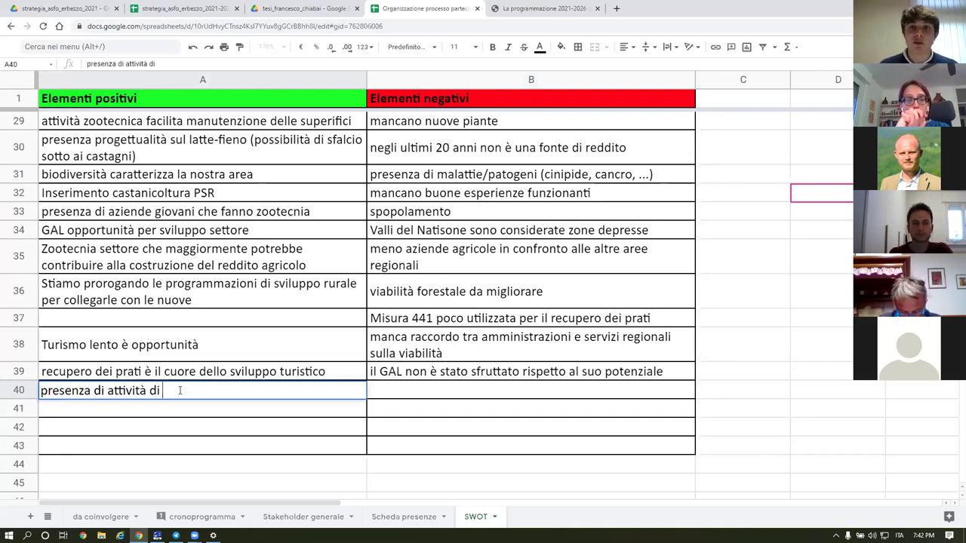
pyautogui.write('recupero dei t')
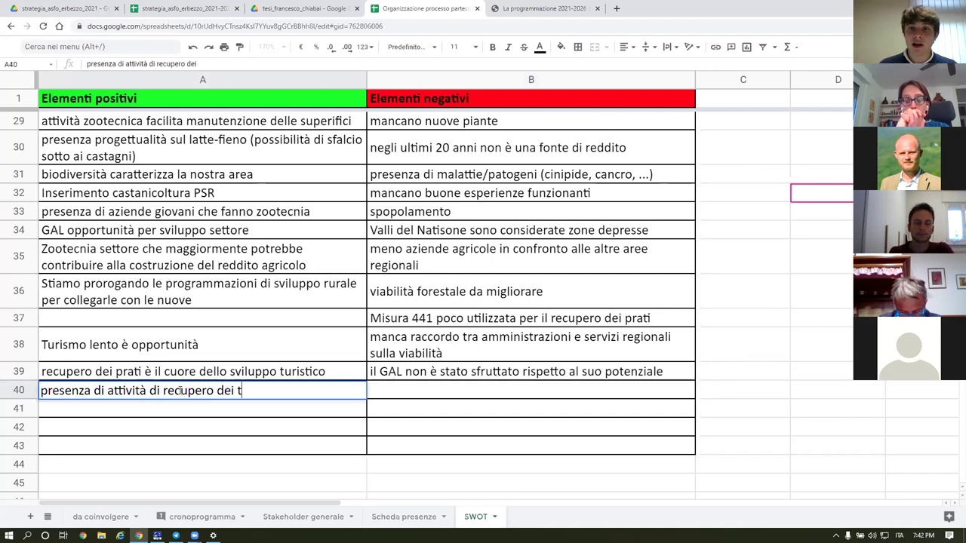
pyautogui.write('errazzamenti')
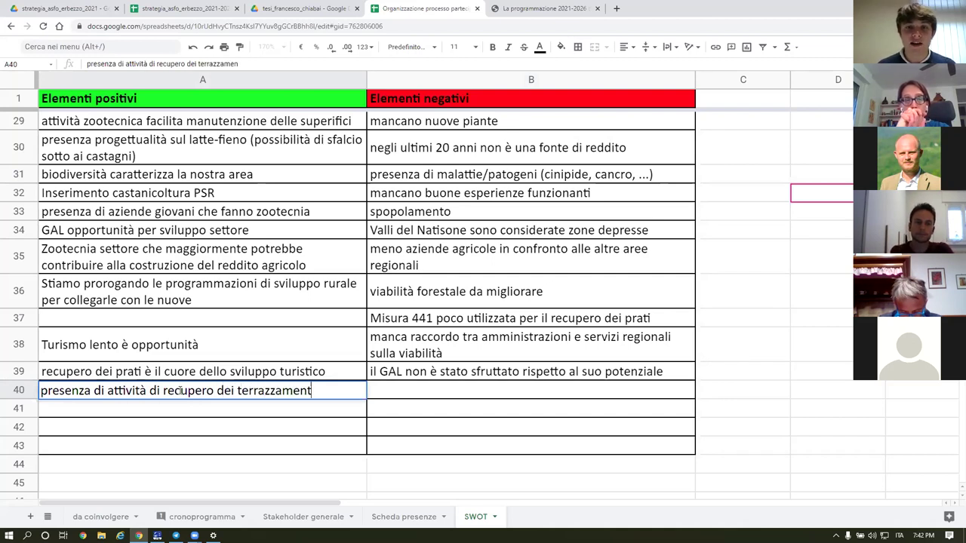
pyautogui.press('Return')
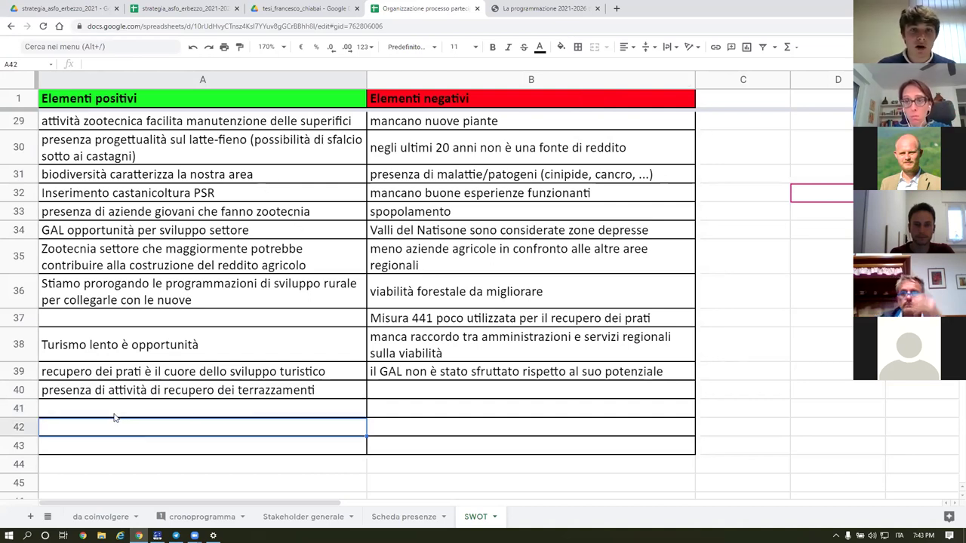
# Step: Insert three rows at row 42 and add the positive element "nella programmazione ci sono misure specifiche per la castanicoltura" in cell A42
pyautogui.click(19, 427)
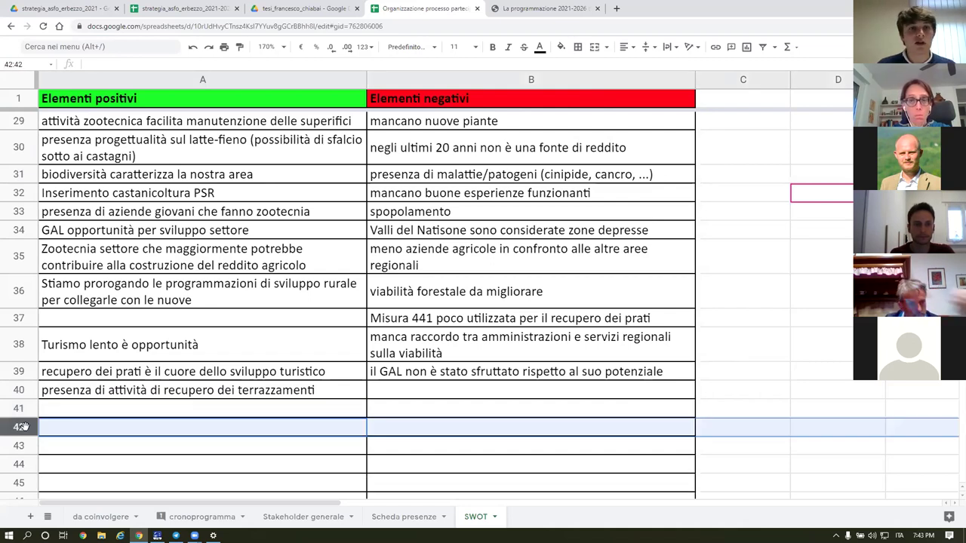
pyautogui.click(179, 447)
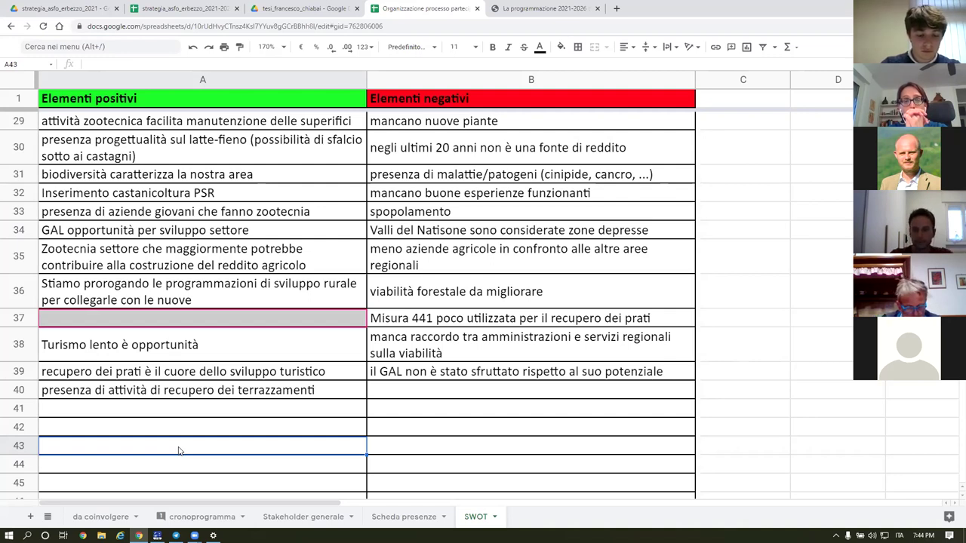
pyautogui.click(67, 427)
pyautogui.write('nella pro')
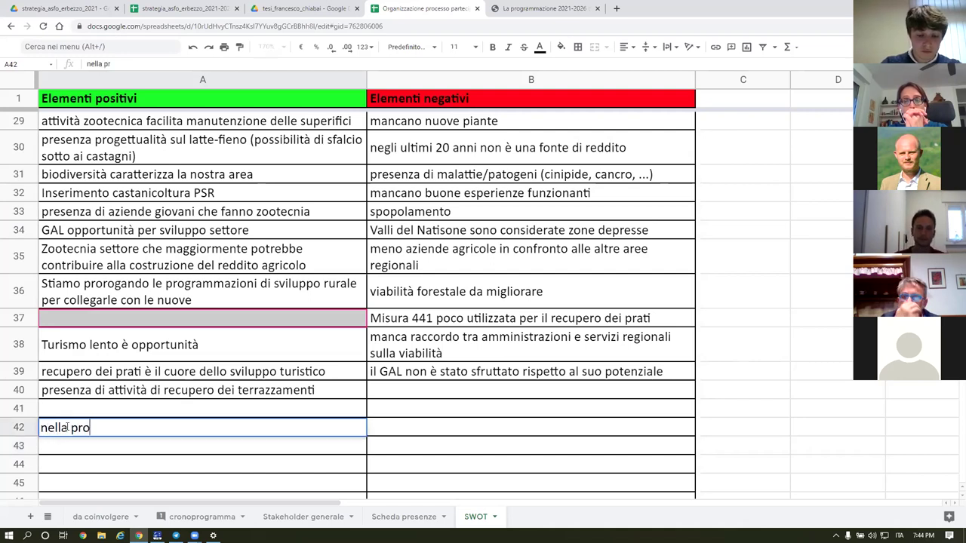
pyautogui.write('gra')
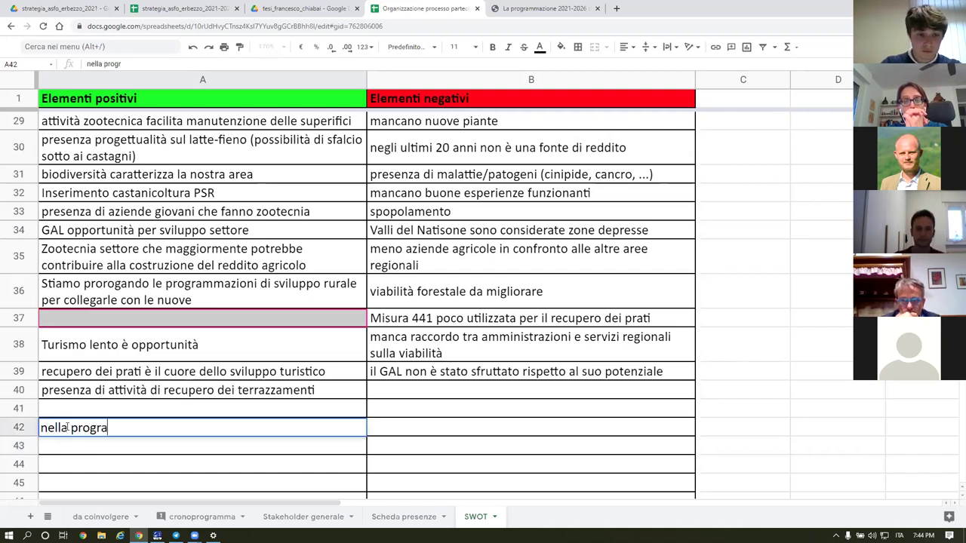
pyautogui.write('mmazion')
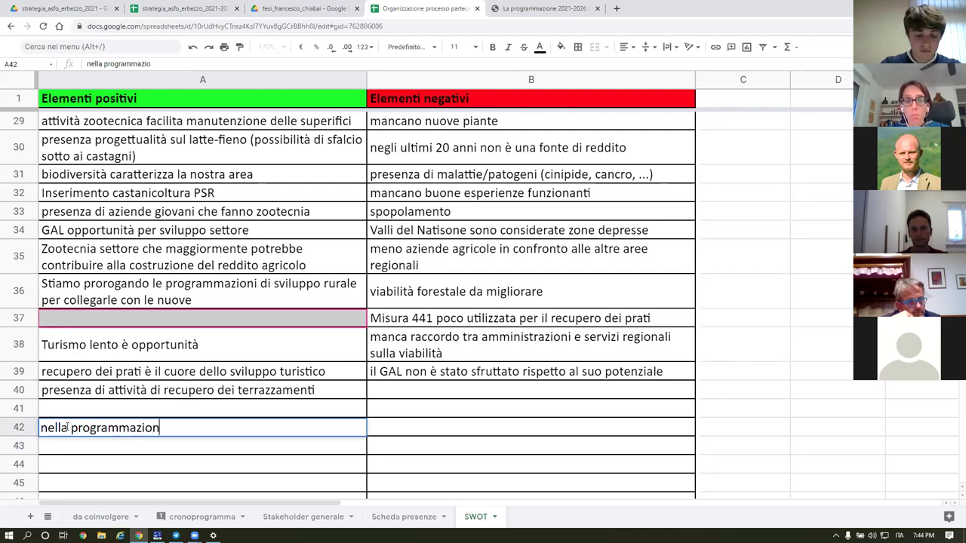
pyautogui.write('e ci sono ')
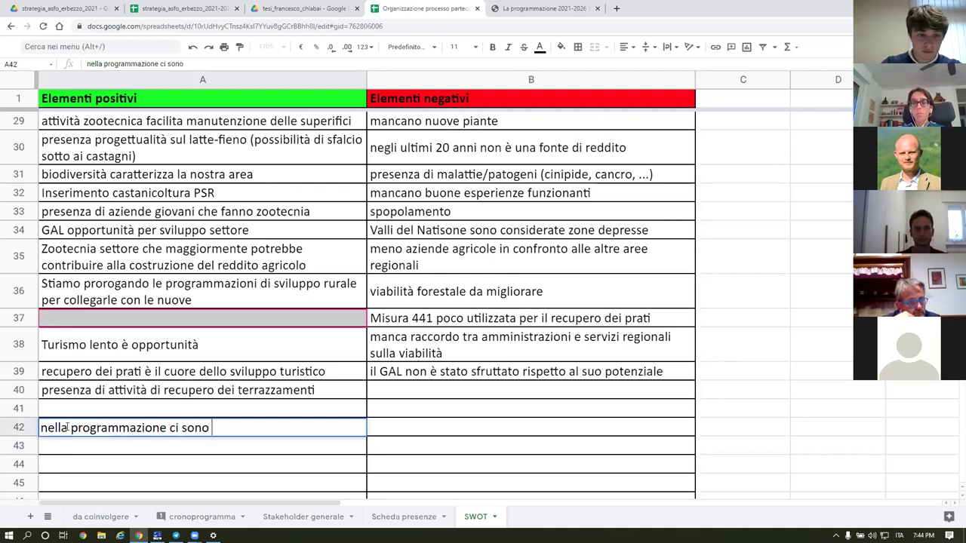
pyautogui.write('misure ')
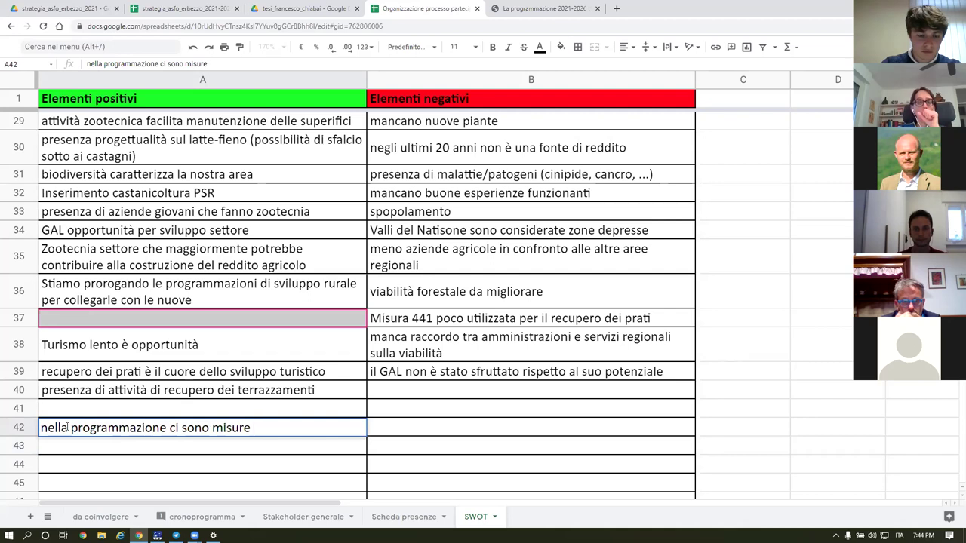
pyautogui.write('specific')
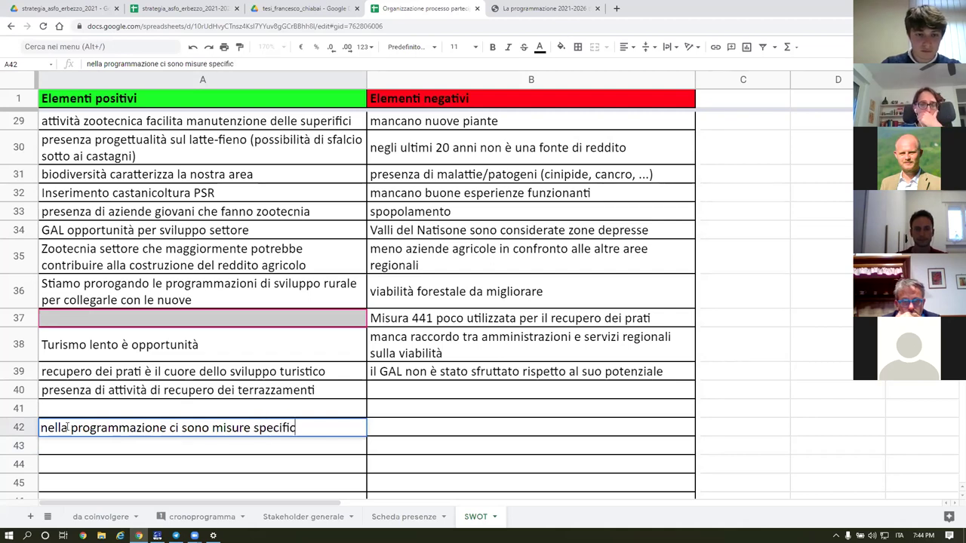
pyautogui.write('he per la')
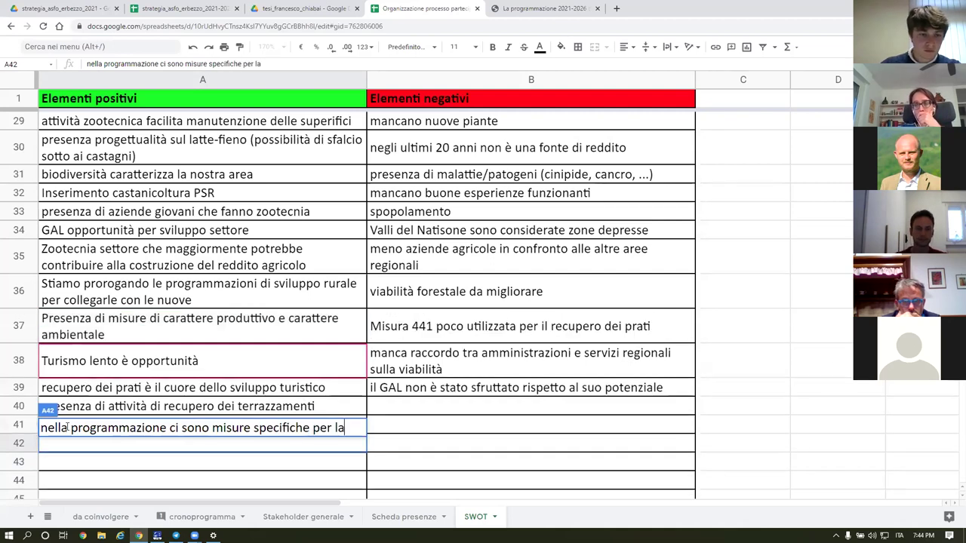
pyautogui.write(' castanicoltura')
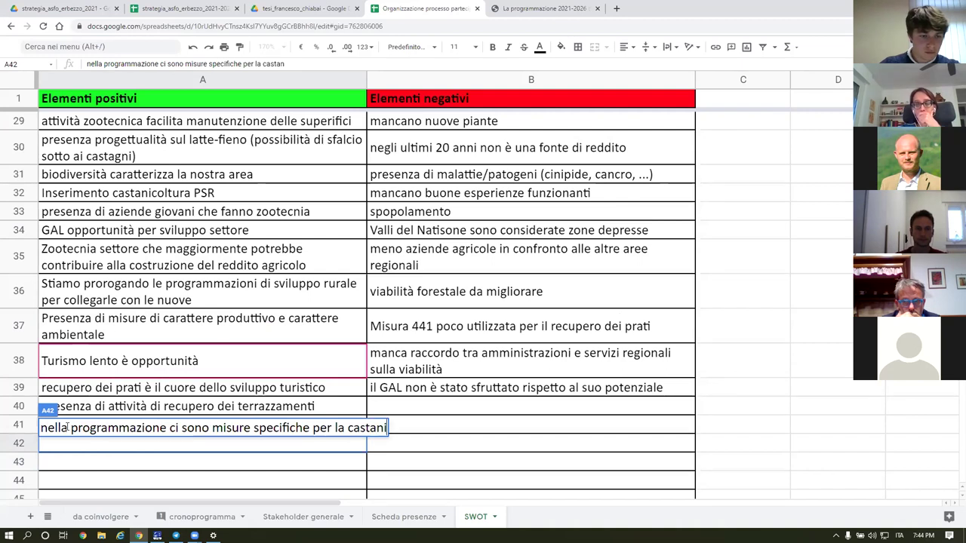
pyautogui.press('Return')
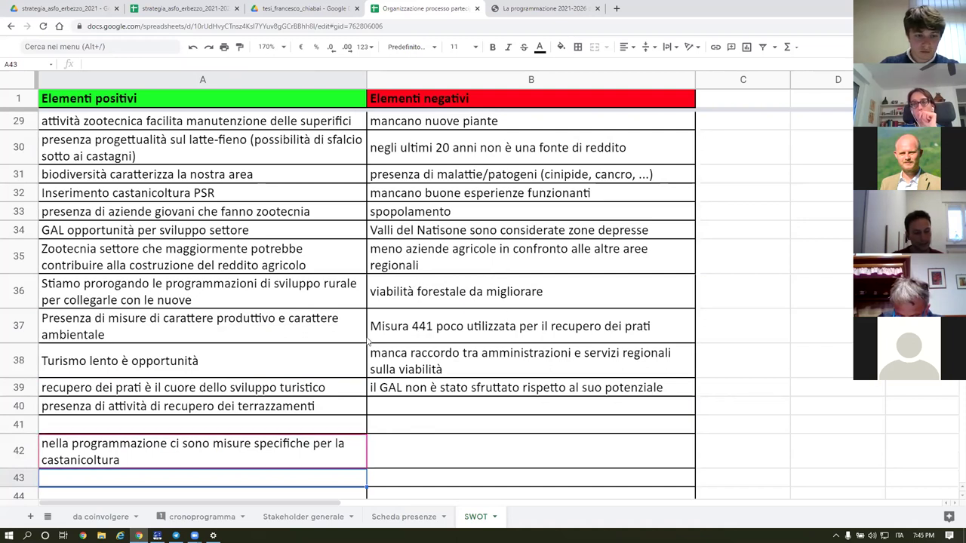
# Step: Add the positive element "presenza di progetto Terra di Castagne" in cell A45
pyautogui.scroll(-2, 130, 386)
pyautogui.click(77, 389)
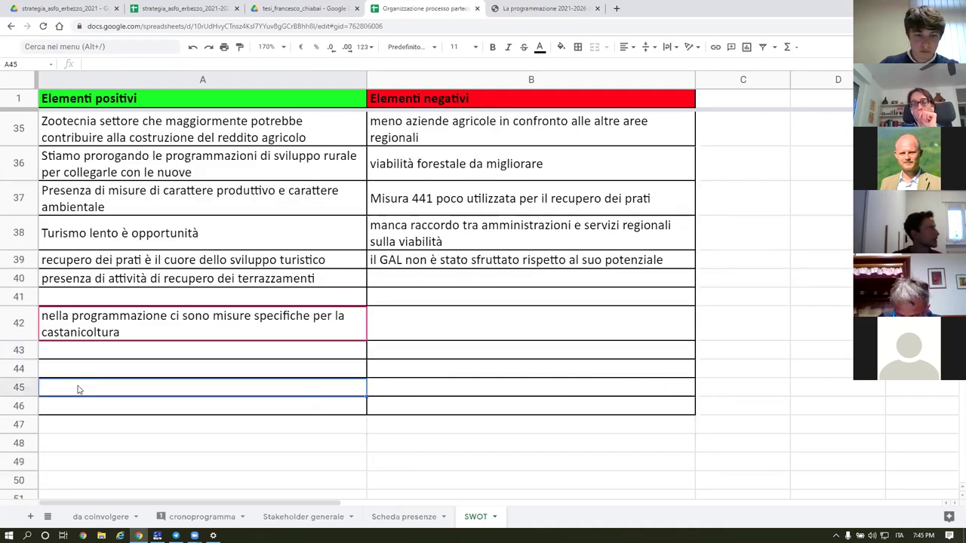
pyautogui.write('presen')
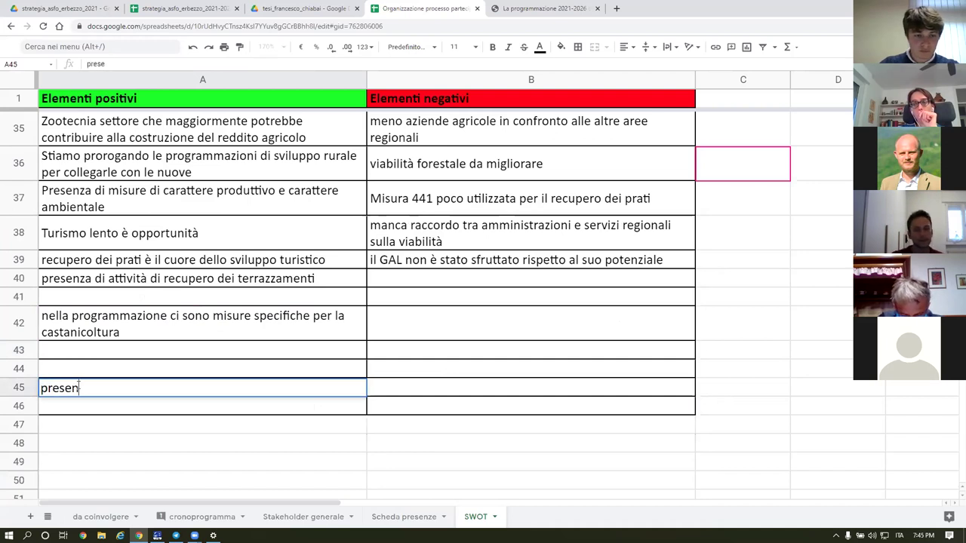
pyautogui.write('za di progetto ')
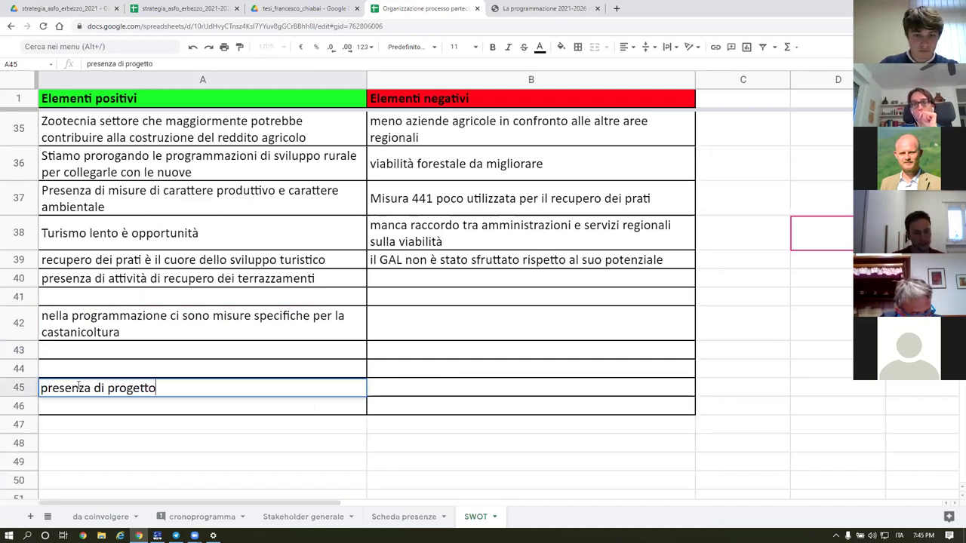
pyautogui.write('Terra di ')
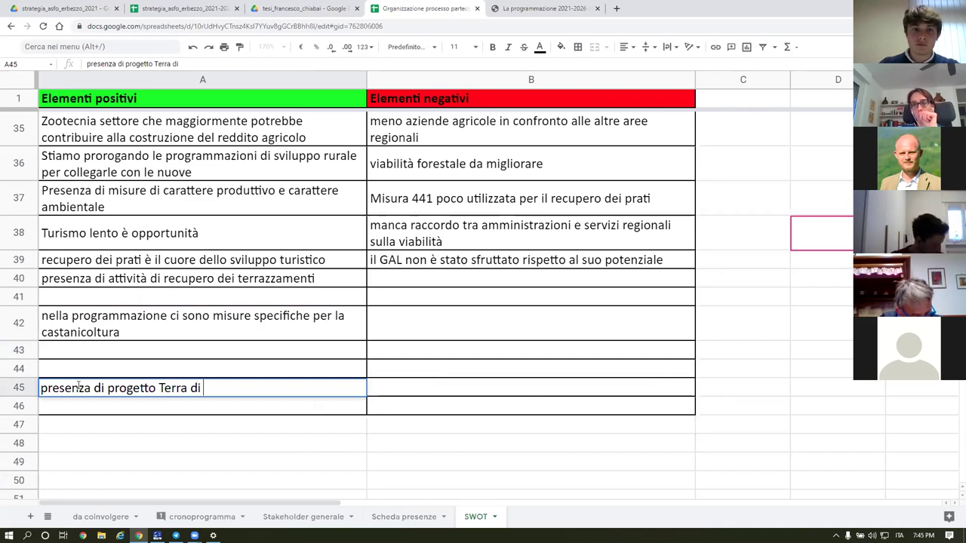
pyautogui.write('castagne')
pyautogui.press('BackSpace')
pyautogui.press('BackSpace')
pyautogui.press('BackSpace')
pyautogui.press('BackSpace')
pyautogui.press('BackSpace')
pyautogui.press('BackSpace')
pyautogui.write('Castagne')
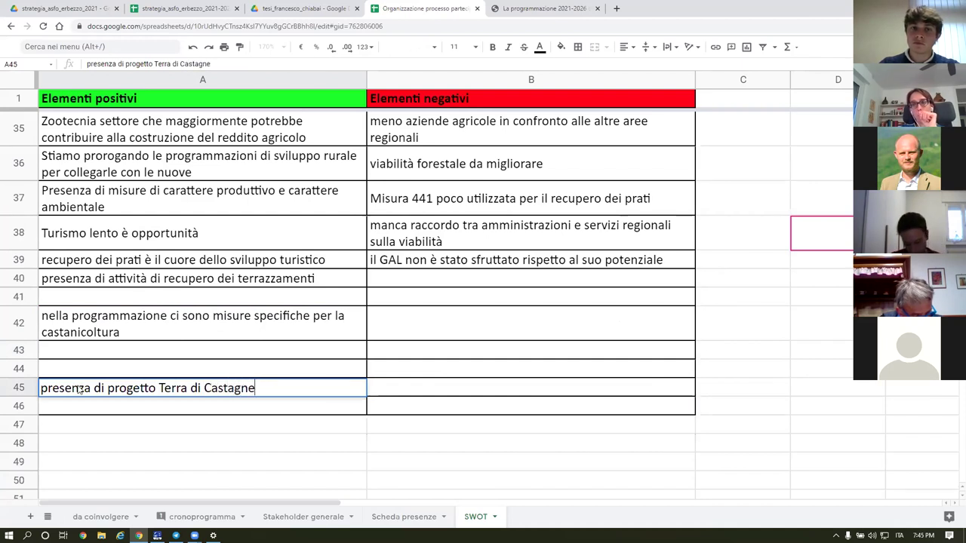
pyautogui.press('Return')
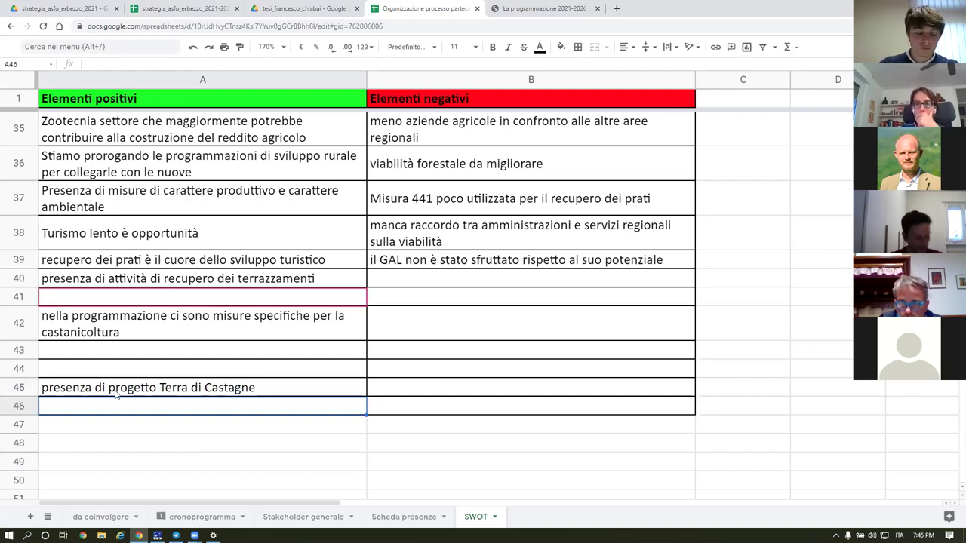
# Step: Add the positive element "abbiamo una definizione di castagneto storico" in cell A46
pyautogui.click(268, 391)
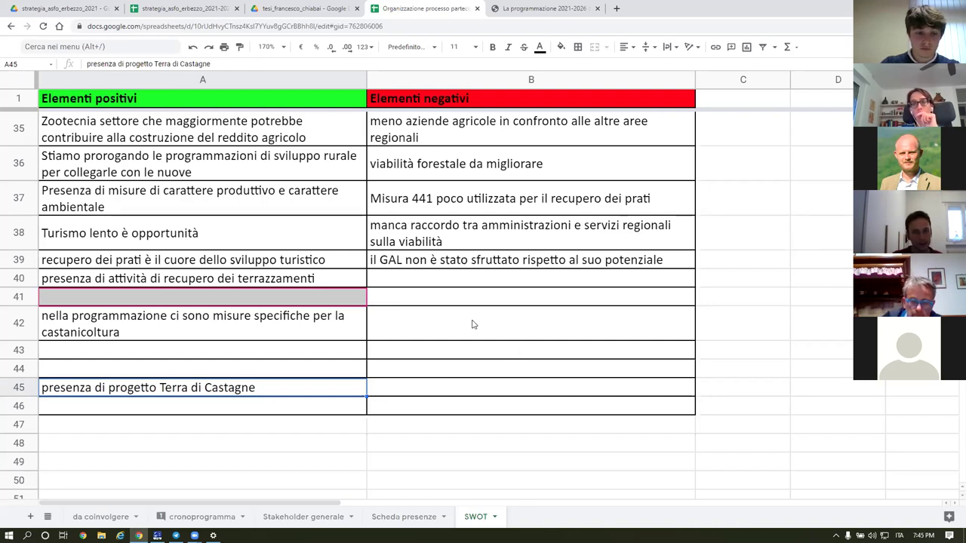
pyautogui.click(413, 283)
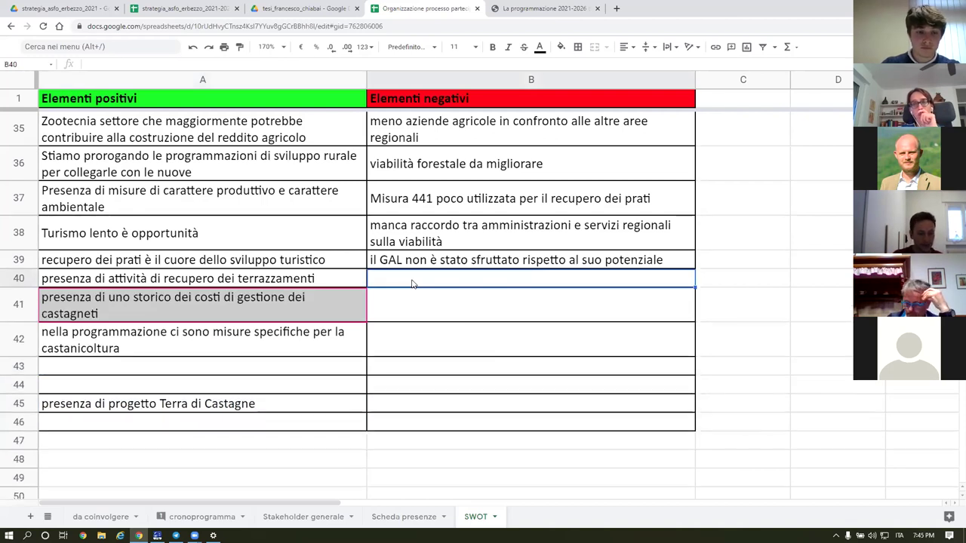
pyautogui.click(107, 427)
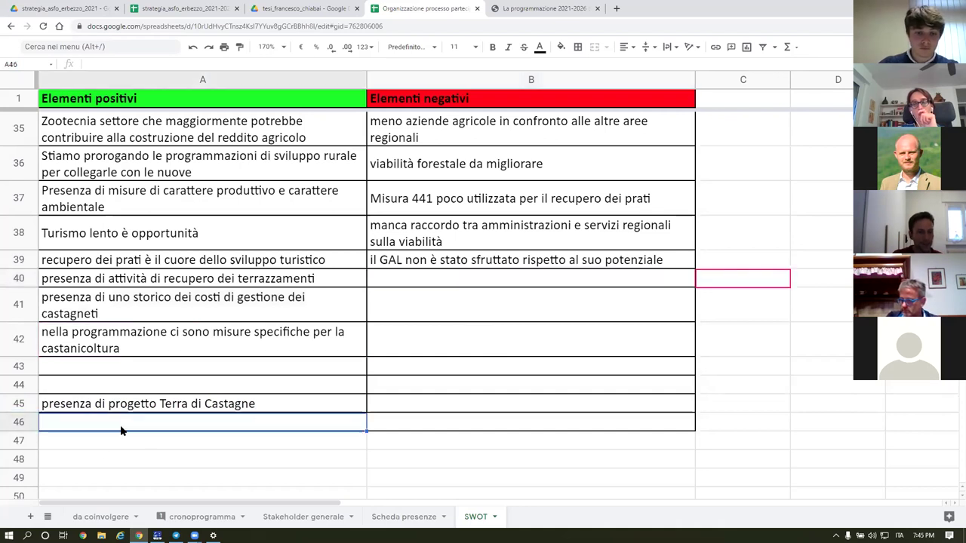
pyautogui.write('abbi')
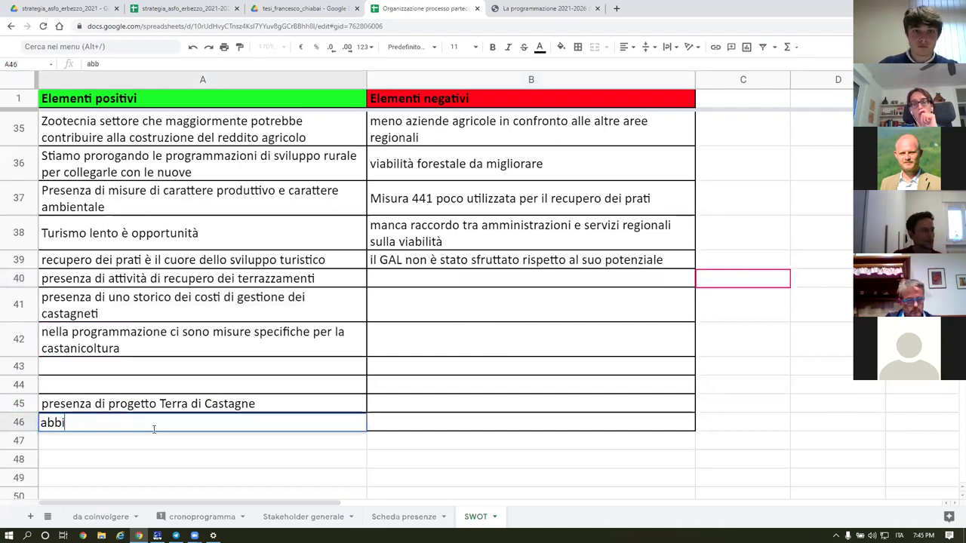
pyautogui.write('amo una d')
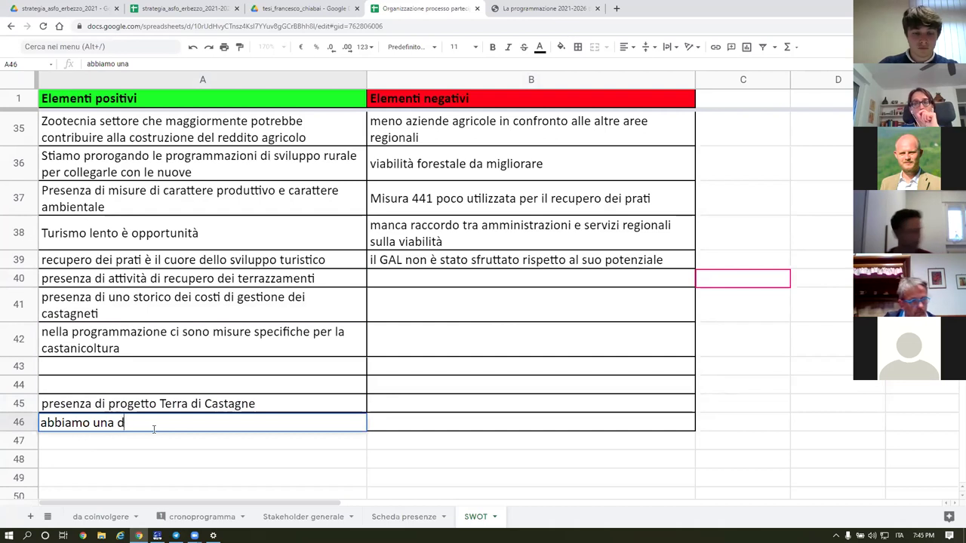
pyautogui.write('efinizione di ')
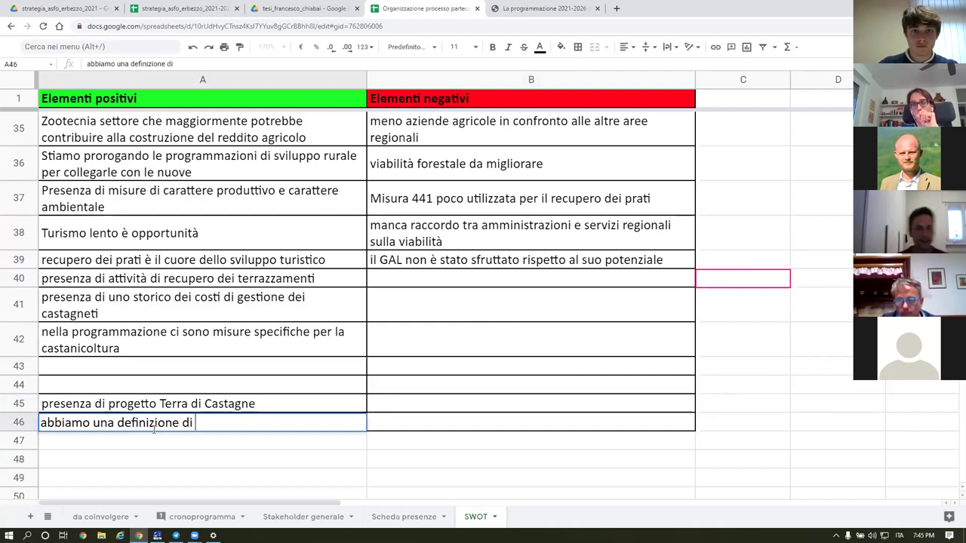
pyautogui.write('castagn')
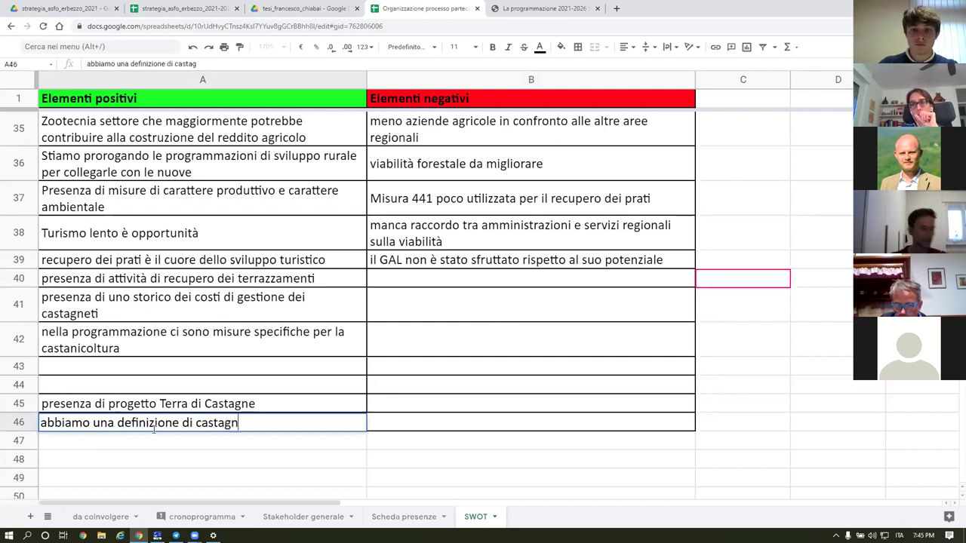
pyautogui.write('eto storico')
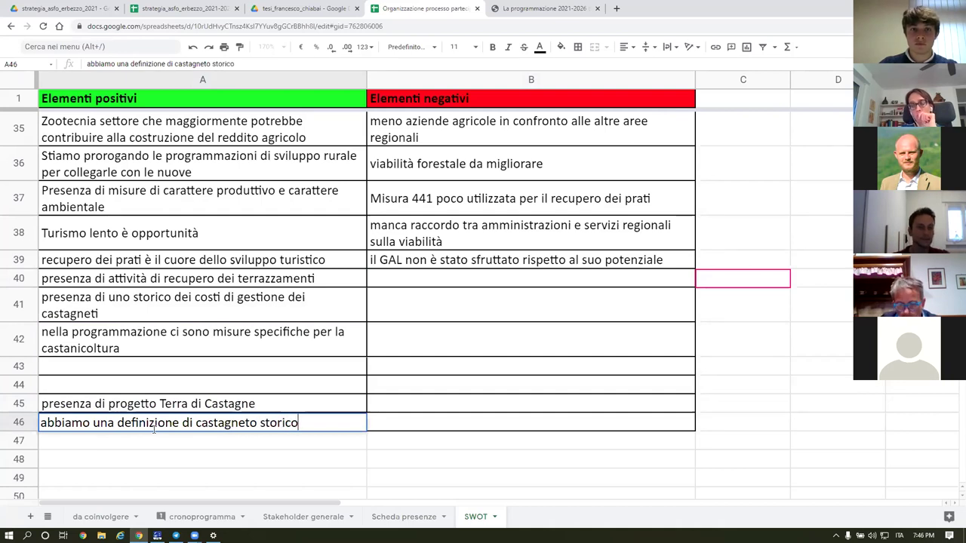
pyautogui.press('Return')
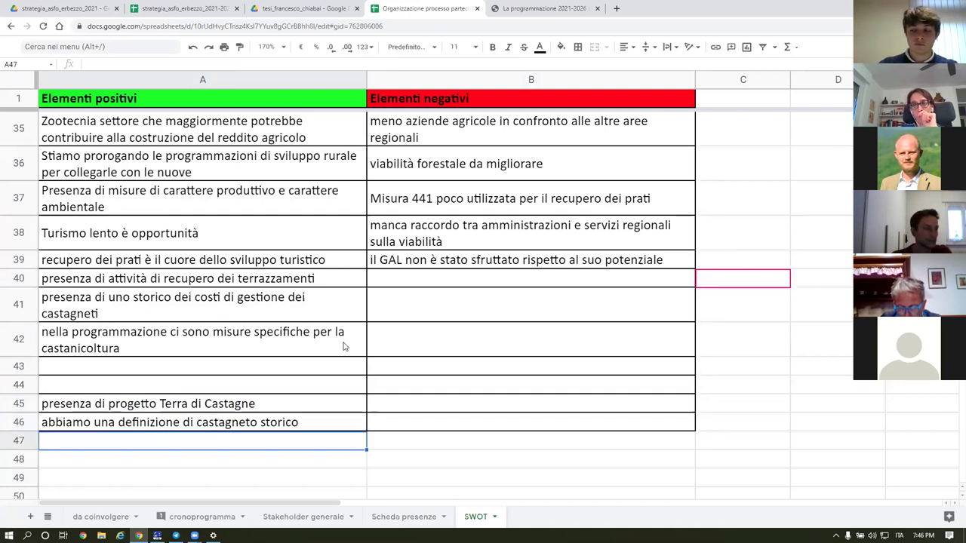
# Step: Insert four blank rows at row 44, above the "presenza di progetto Terra di Castagne" entry
pyautogui.click(21, 385)
pyautogui.hotkey('ctrl', 'alt', '=')
pyautogui.hotkey('ctrl', 'alt', '=')
pyautogui.hotkey('ctrl', 'alt', '=')
pyautogui.hotkey('ctrl', 'alt', '=')
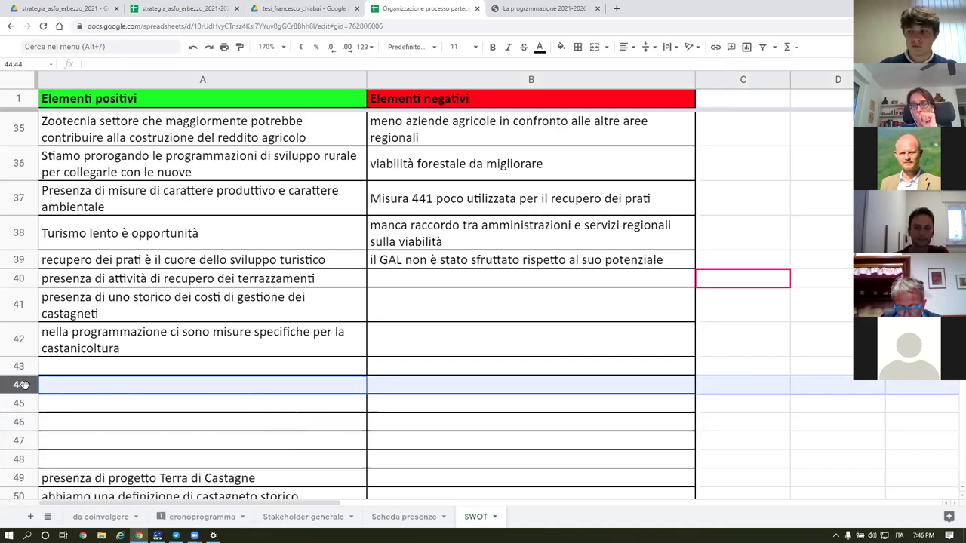
# Step: Move the "presenza di progetto Terra di Castagne" and "abbiamo una definizione di castagneto storico" entries from A49:A50 to A43:A44
pyautogui.scroll(-2, 233, 295)
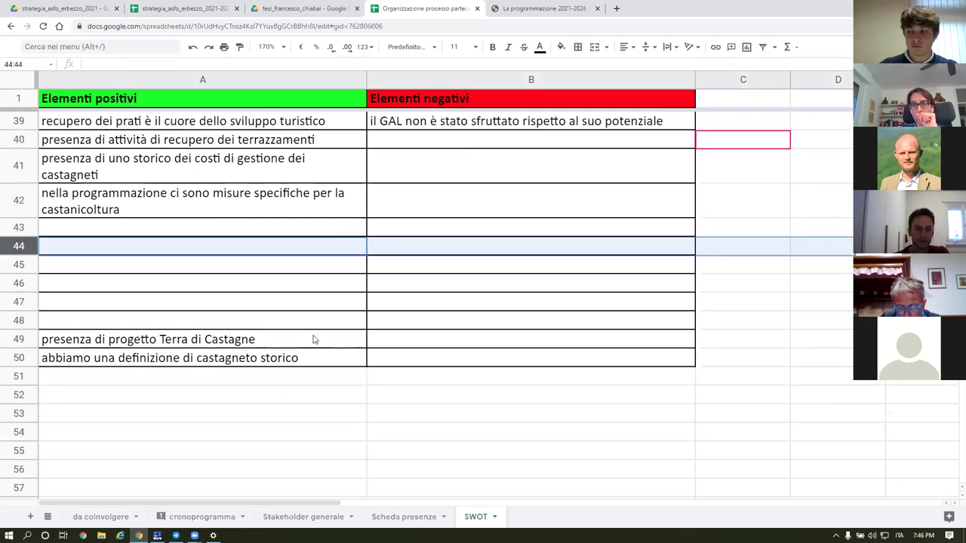
pyautogui.click(298, 358)
pyautogui.hotkey('shift', 'Up')
pyautogui.hotkey('ctrl', 'c')
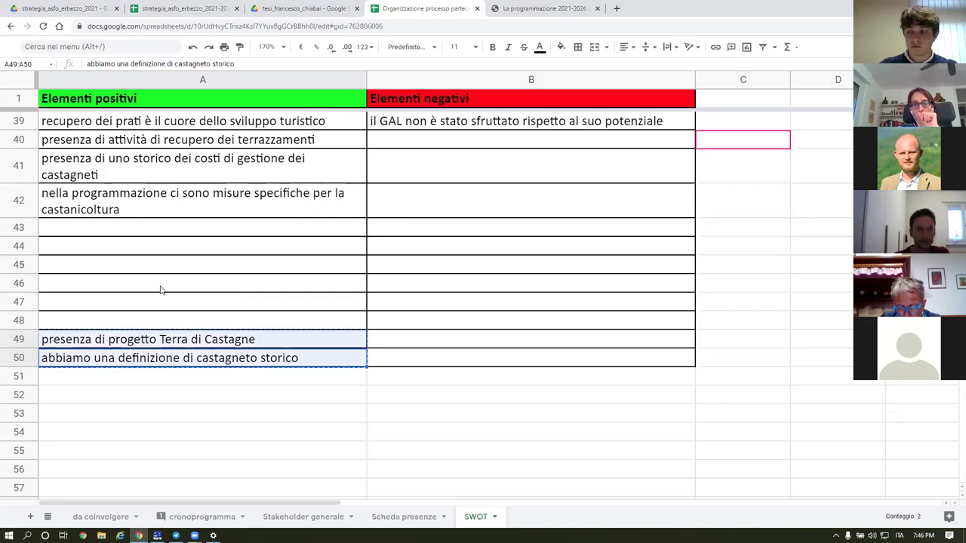
pyautogui.click(86, 233)
pyautogui.hotkey('ctrl', 'v')
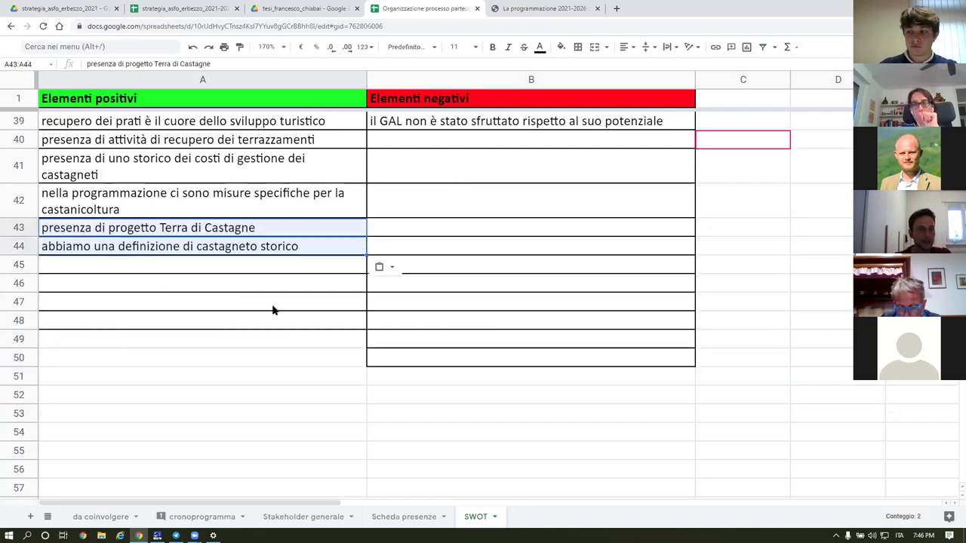
# Step: Insert six blank rows at row 48 of the SWOT table
pyautogui.click(16, 320)
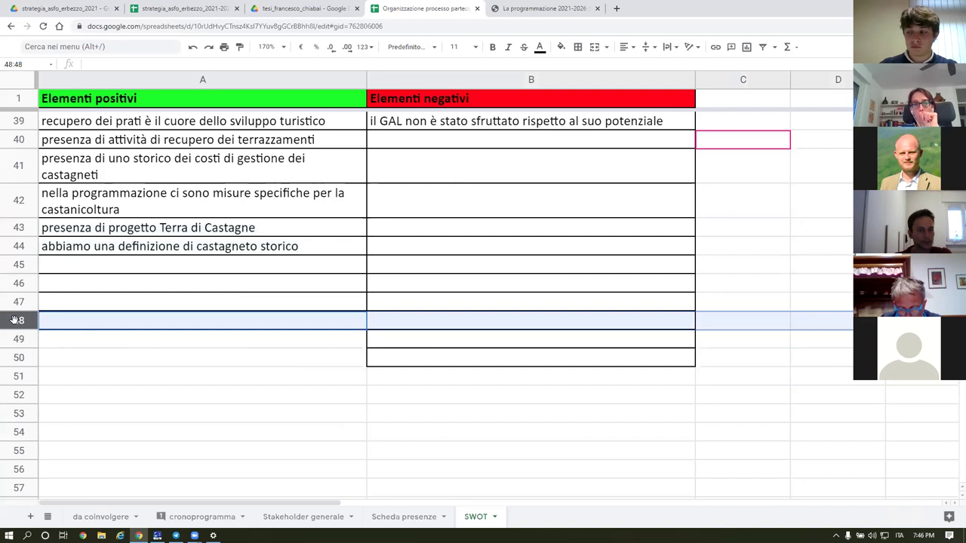
pyautogui.hotkey('ctrl', 'alt', '=')
pyautogui.hotkey('ctrl', 'alt', '=')
pyautogui.hotkey('ctrl', 'alt', '=')
pyautogui.hotkey('ctrl', 'alt', '=')
pyautogui.hotkey('ctrl', 'alt', '=')
pyautogui.hotkey('ctrl', 'alt', '=')
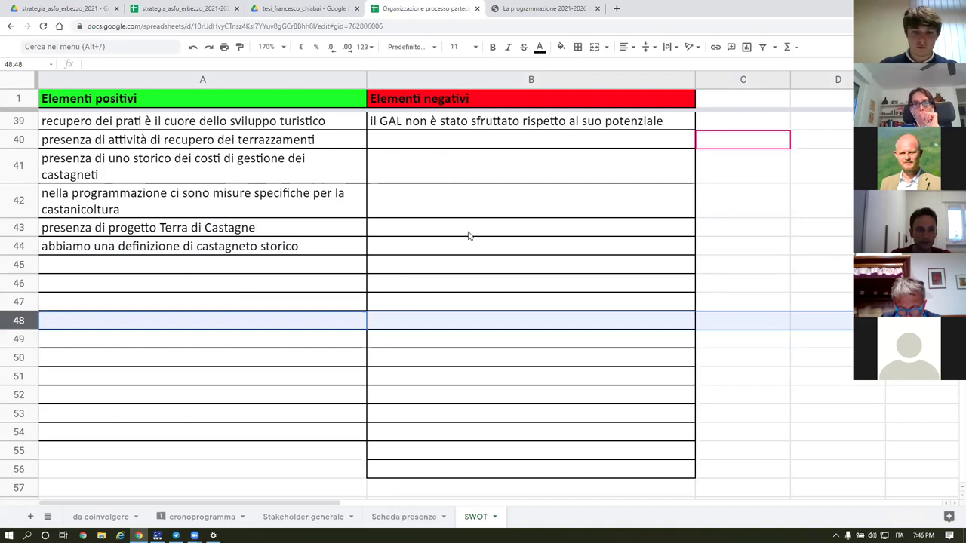
pyautogui.scroll(1, 467, 236)
pyautogui.scroll(1, 468, 235)
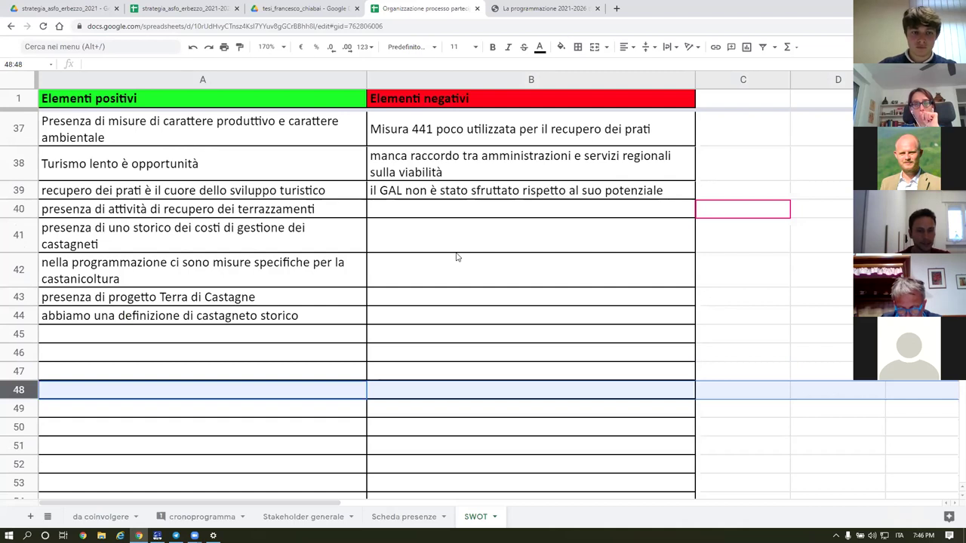
pyautogui.scroll(1, 453, 268)
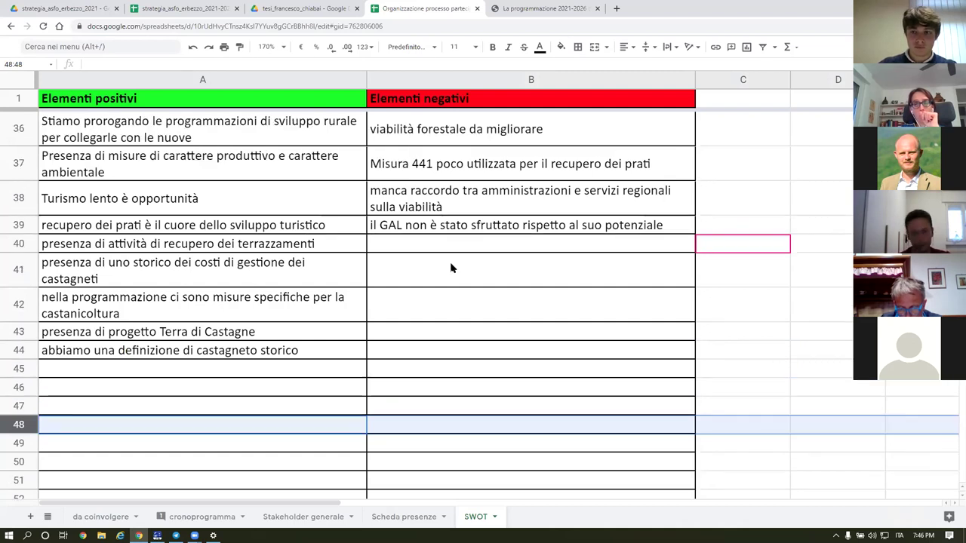
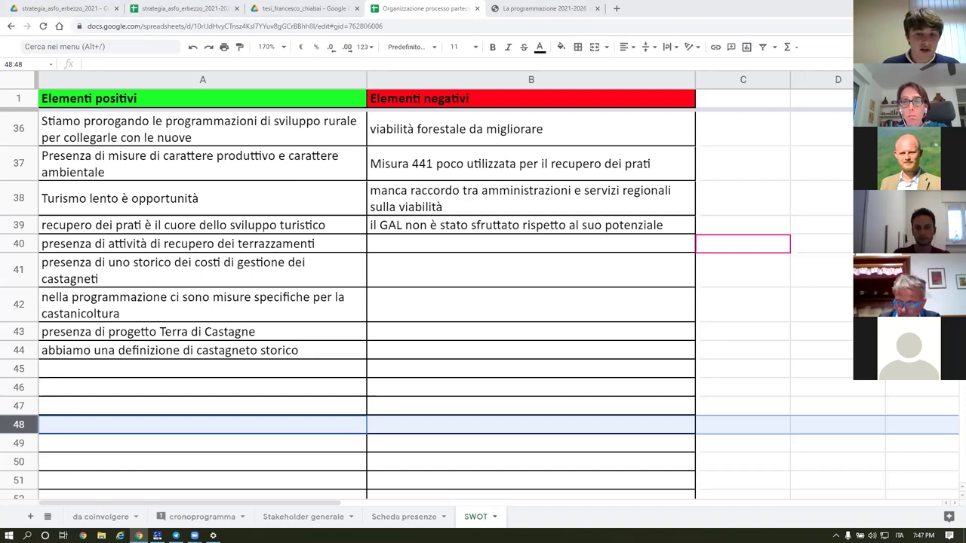
# Step: Lower the computer's audio volume to 48
pyautogui.press('XF86AudioLowerVolume')
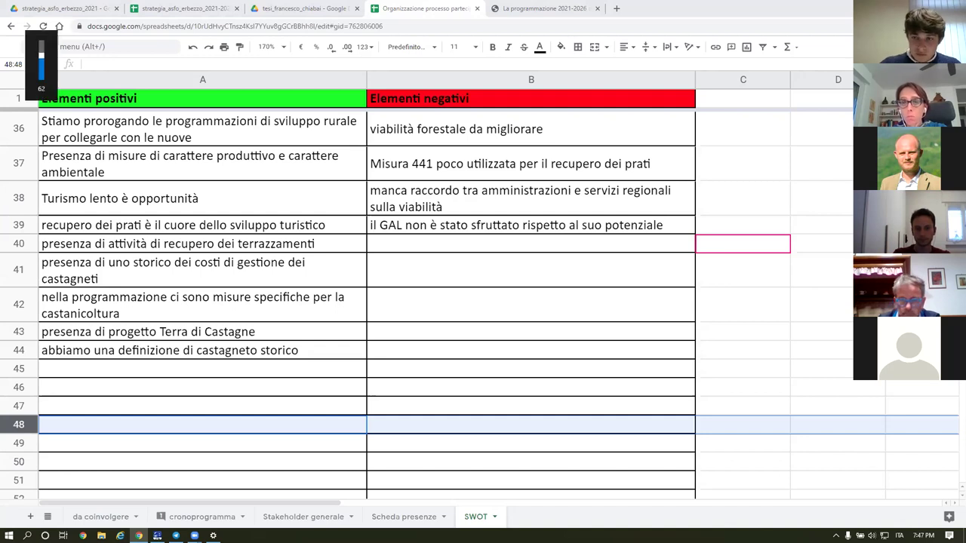
pyautogui.press('XF86AudioLowerVolume')
pyautogui.press('XF86AudioLowerVolume')
pyautogui.press('XF86AudioLowerVolume')
pyautogui.press('XF86AudioLowerVolume')
pyautogui.press('XF86AudioLowerVolume')
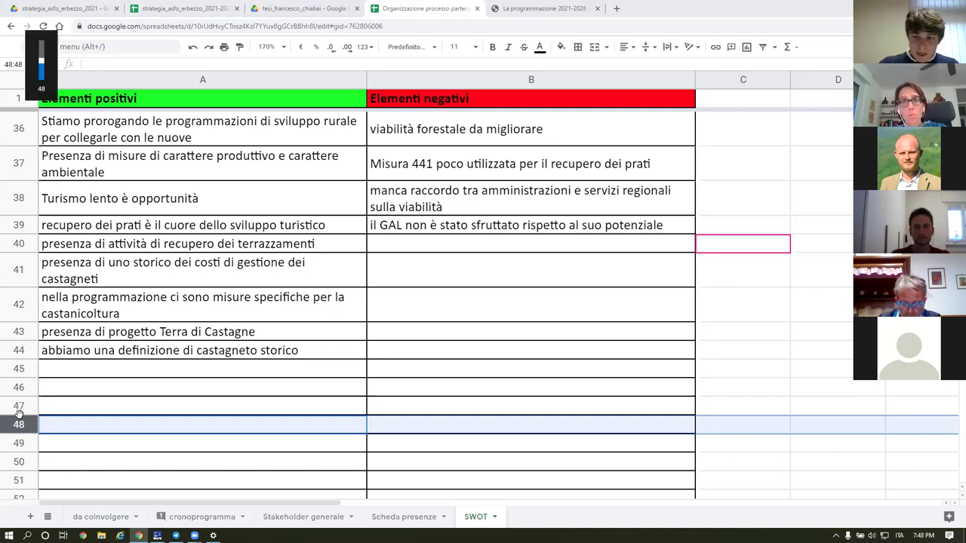
# Step: Add the positive element "presenza del centro di azzida con un focus sulla castanicoltura" in cell A45
pyautogui.click(508, 338)
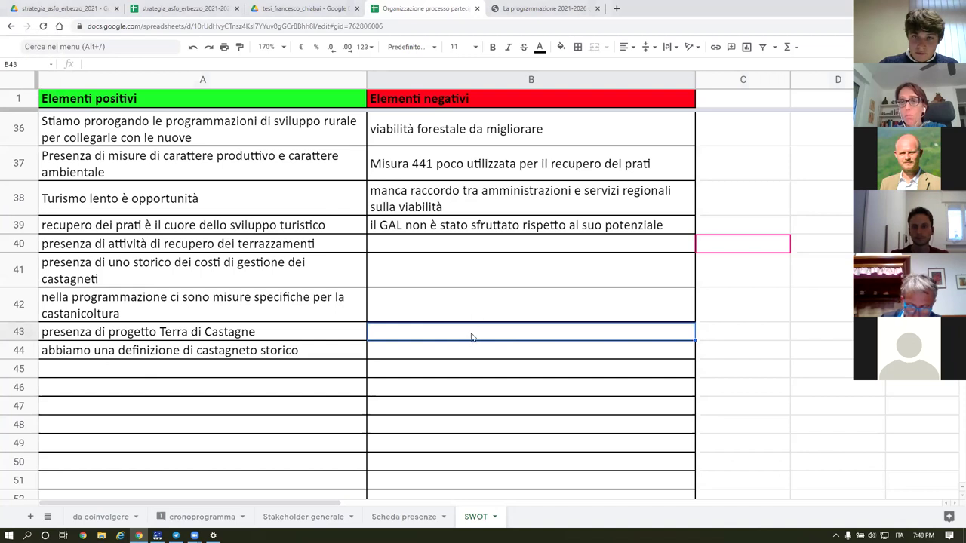
pyautogui.scroll(1, 462, 340)
pyautogui.scroll(-2, 463, 340)
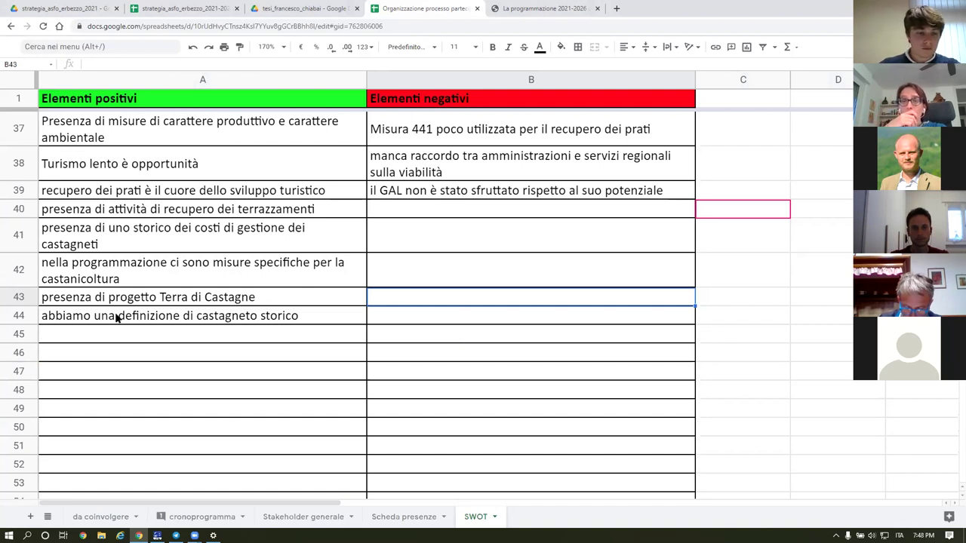
pyautogui.click(103, 341)
pyautogui.write('pre')
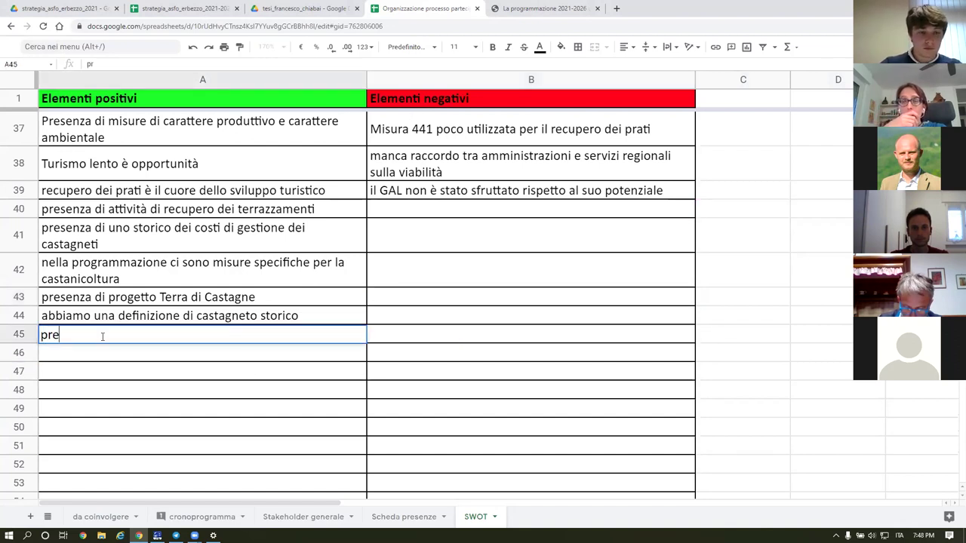
pyautogui.write('senza del cent')
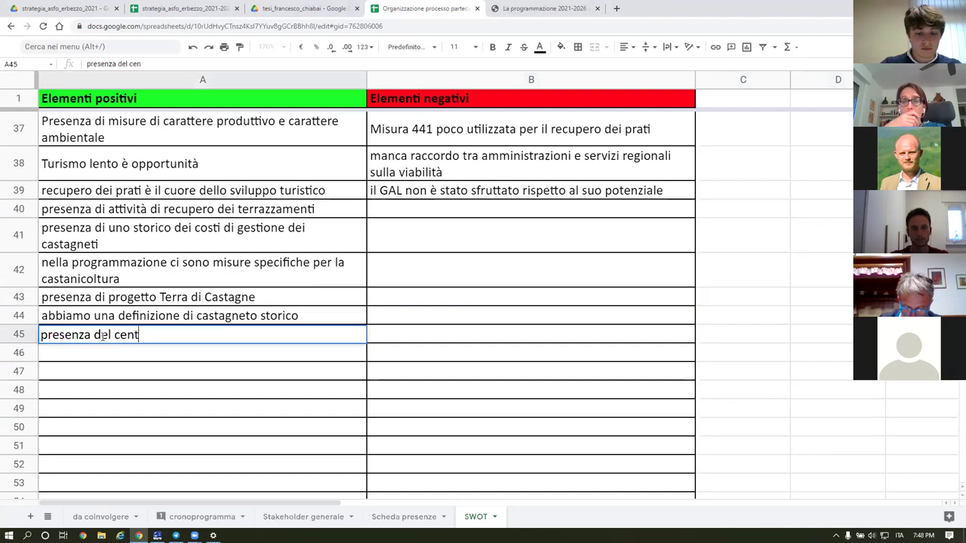
pyautogui.write('ro di azzida ')
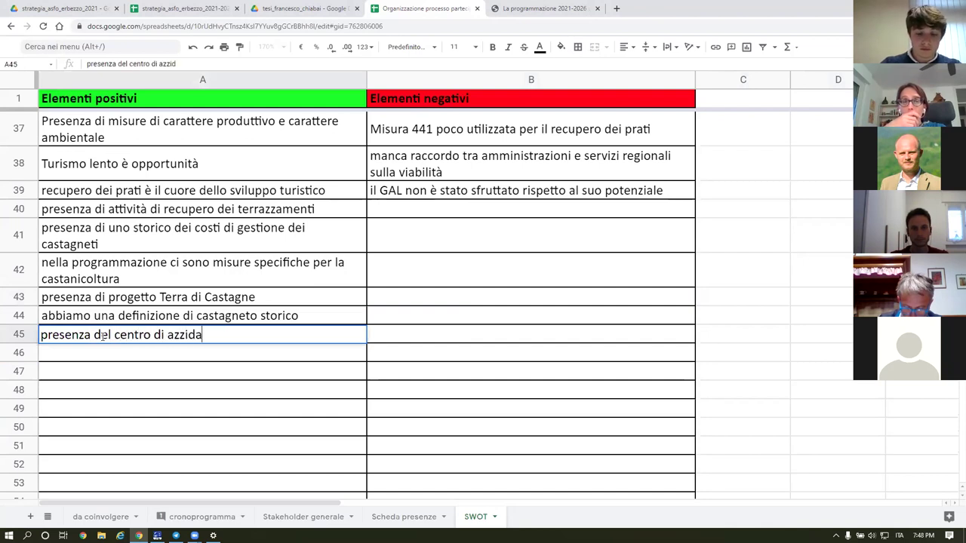
pyautogui.write('con un')
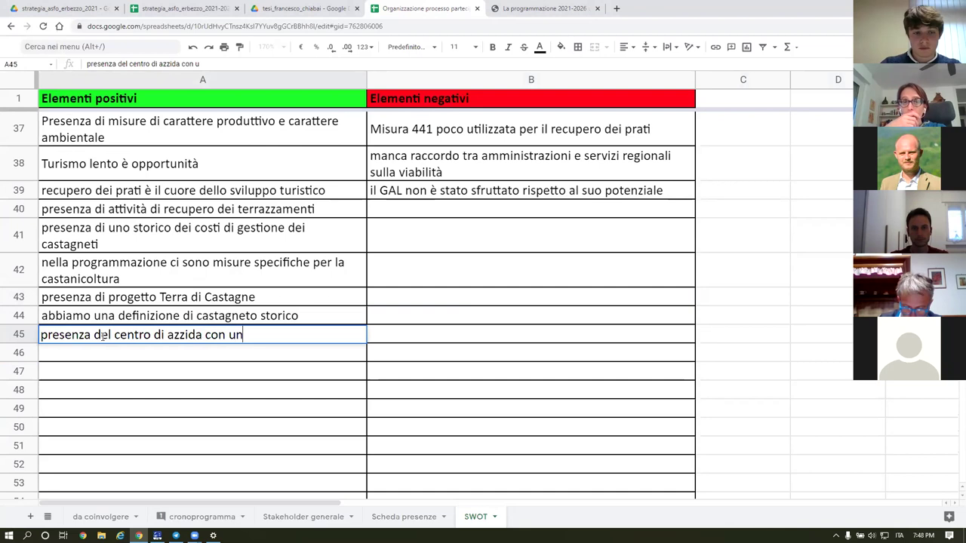
pyautogui.write(' focus')
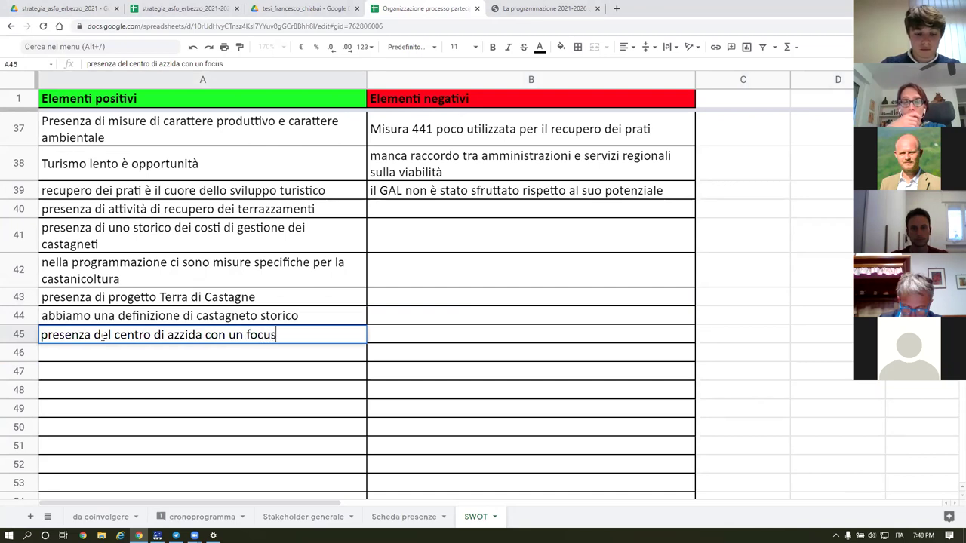
pyautogui.write(' sulla c')
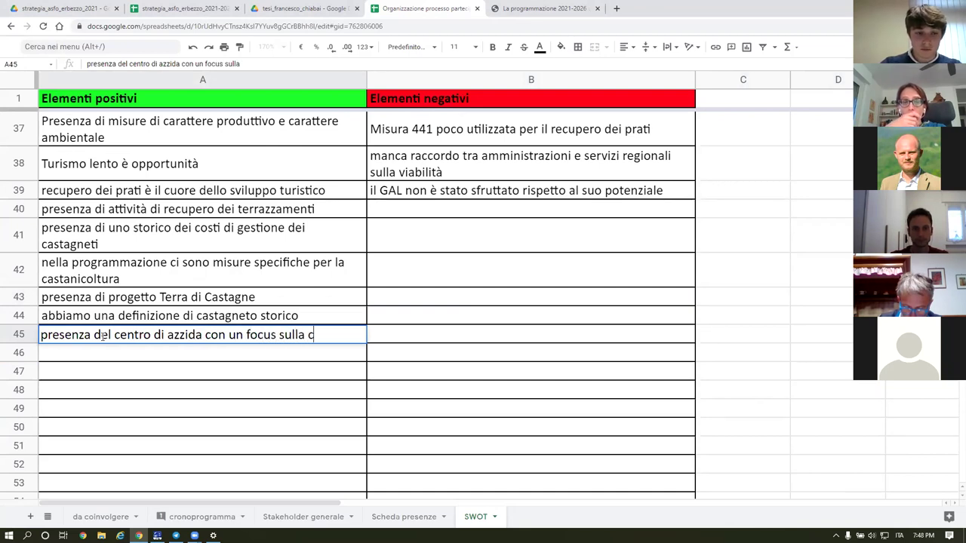
pyautogui.write('astanicoltura')
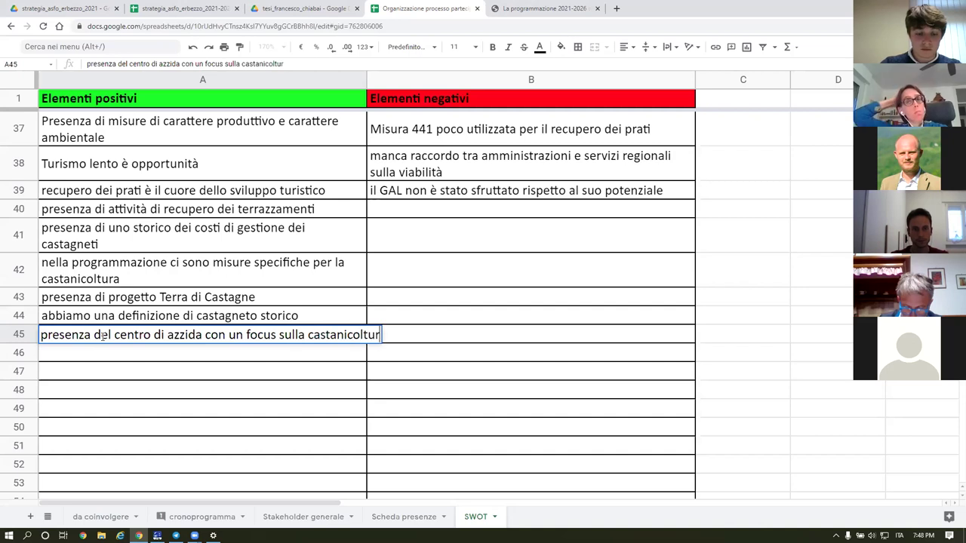
pyautogui.press('Return')
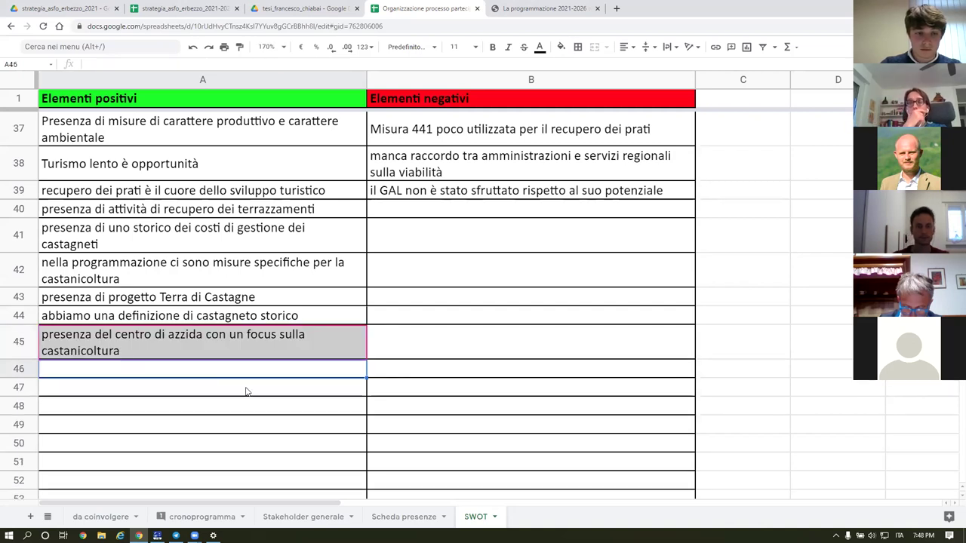
pyautogui.click(112, 394)
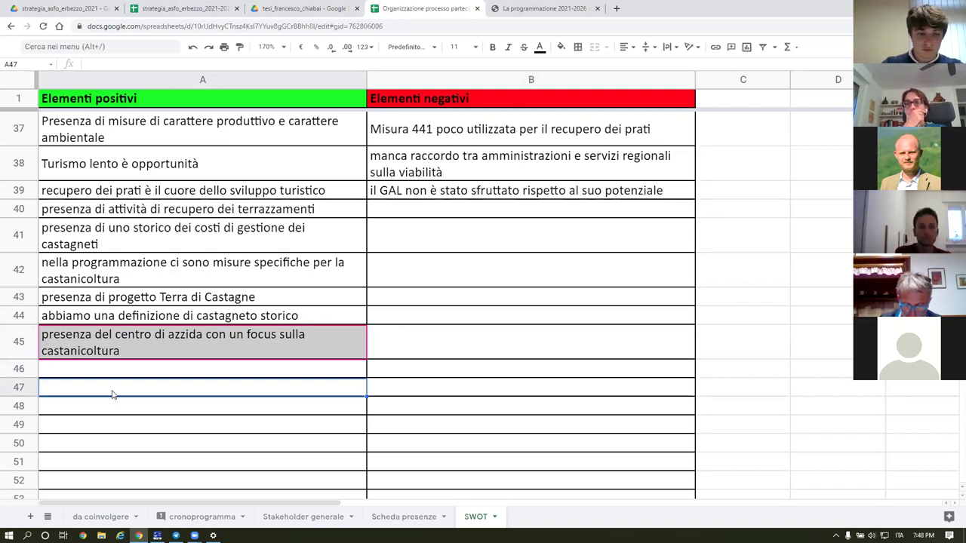
# Step: Enter "l'associazione ortofrutticoli delle Valli faceva concentrazione del prodotto" in cell B40
pyautogui.click(426, 214)
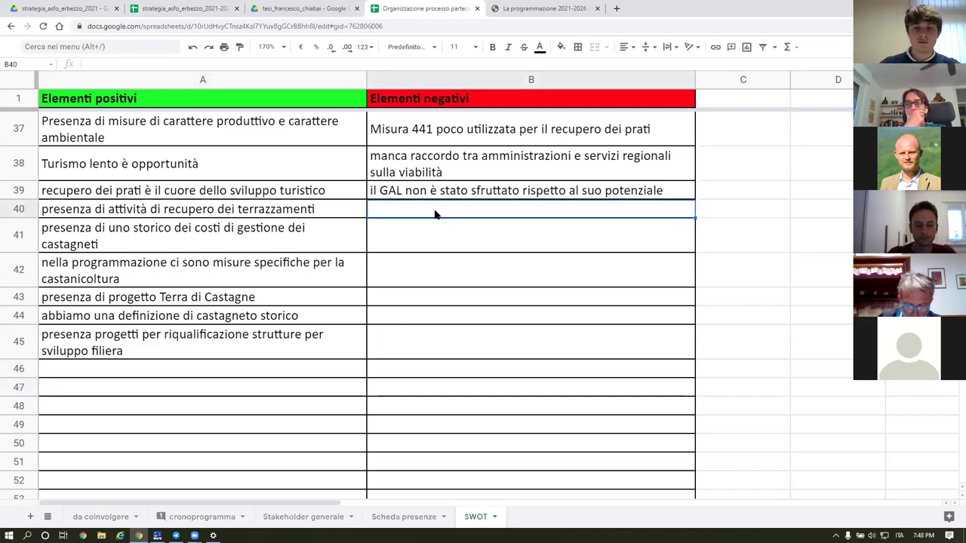
pyautogui.write("l'associazione ortofru")
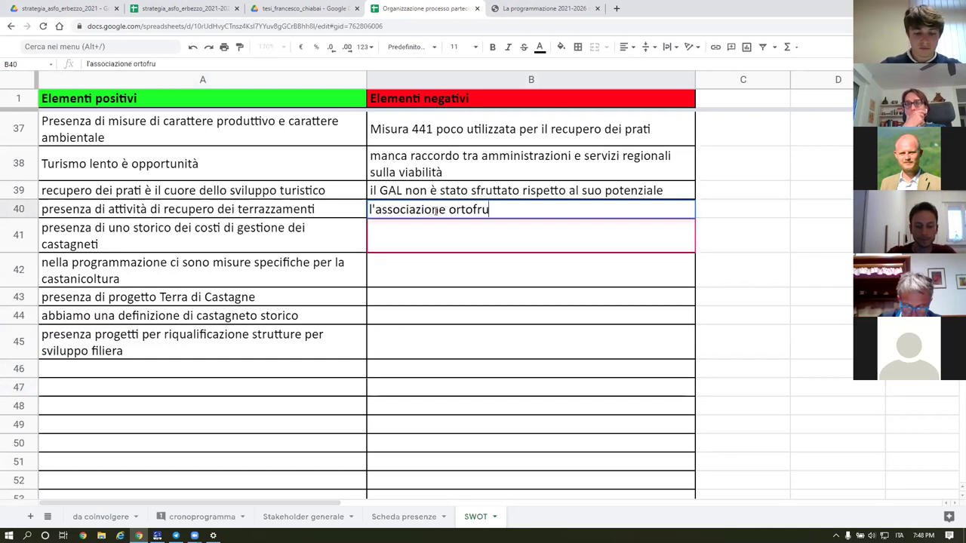
pyautogui.write('tticoli')
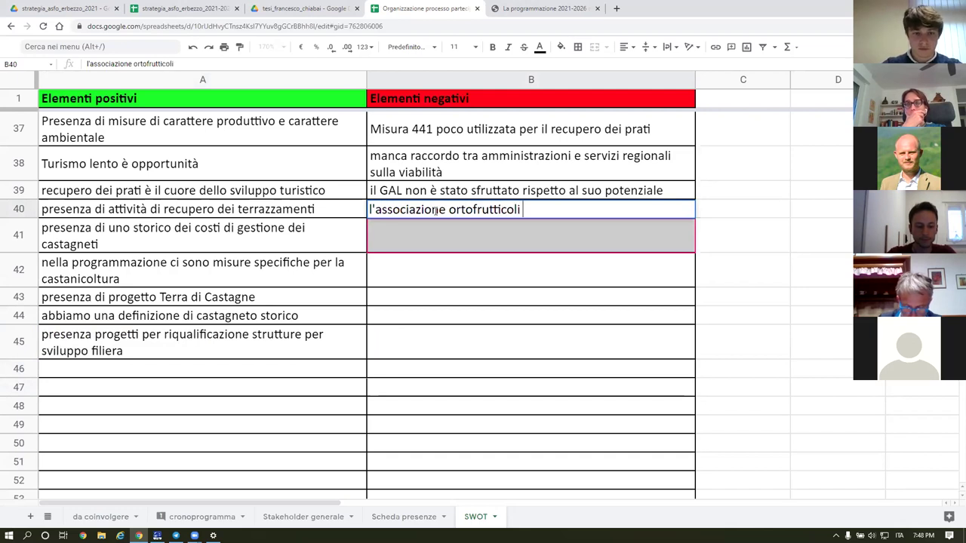
pyautogui.write('delle Valli fa')
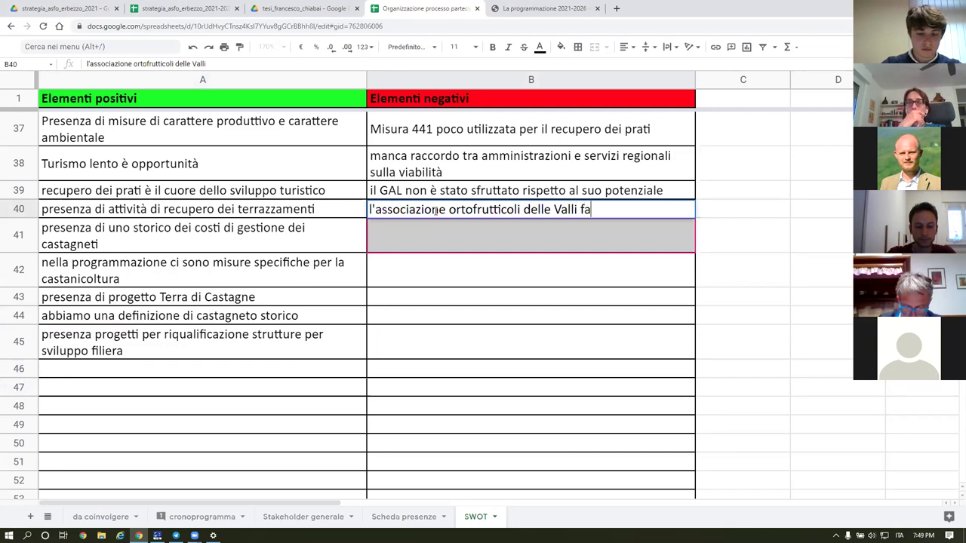
pyautogui.write('ceva contran')
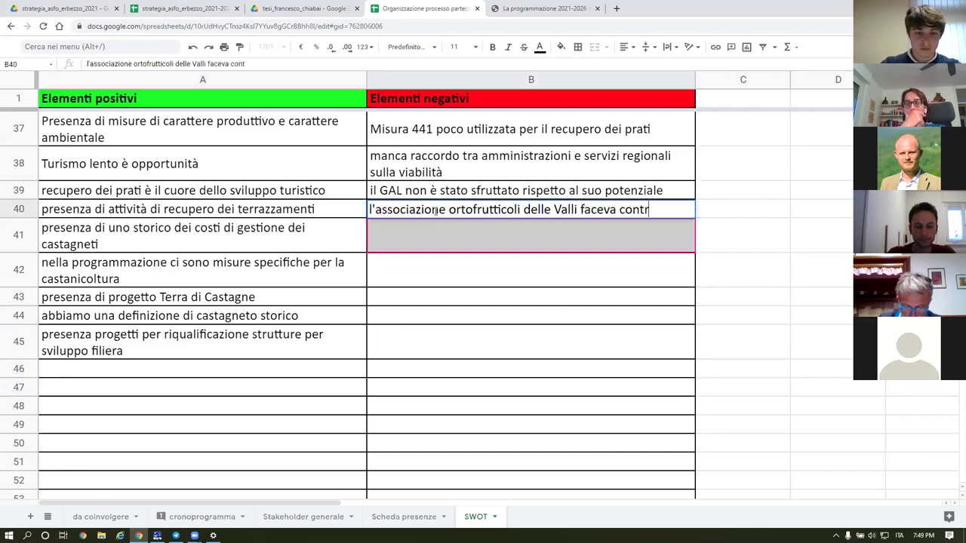
pyautogui.press('BackSpace')
pyautogui.press('BackSpace')
pyautogui.press('BackSpace')
pyautogui.press('BackSpace')
pyautogui.press('BackSpace')
pyautogui.write('cent')
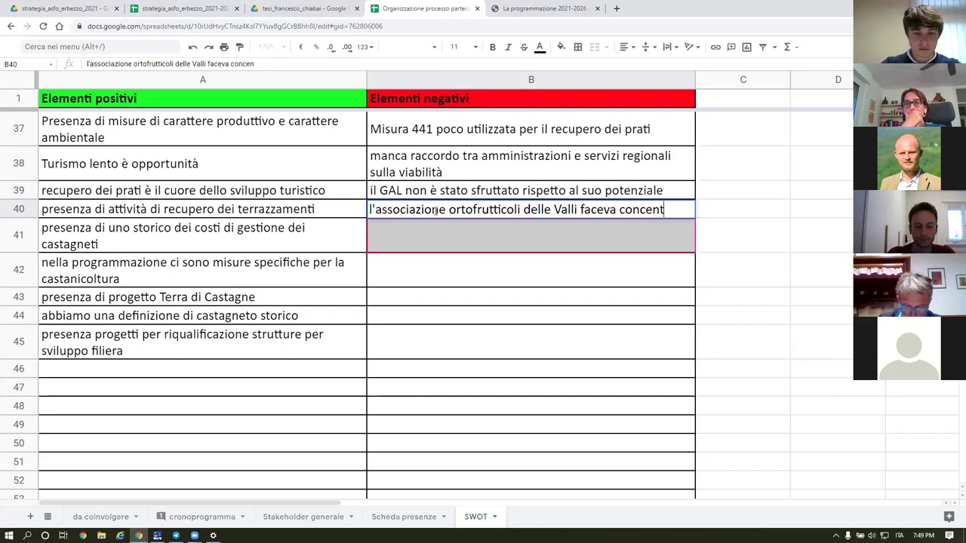
pyautogui.write('razione del prodotto')
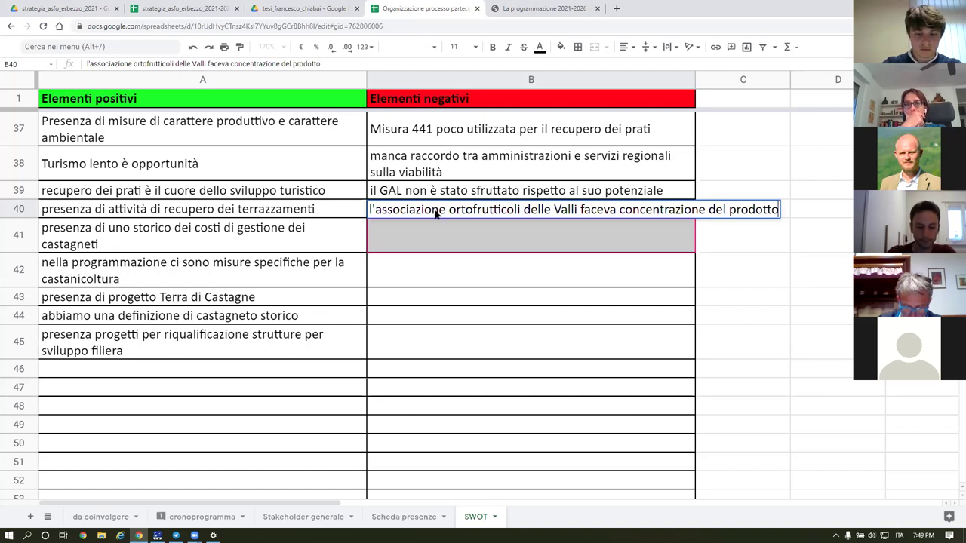
pyautogui.press('Return')
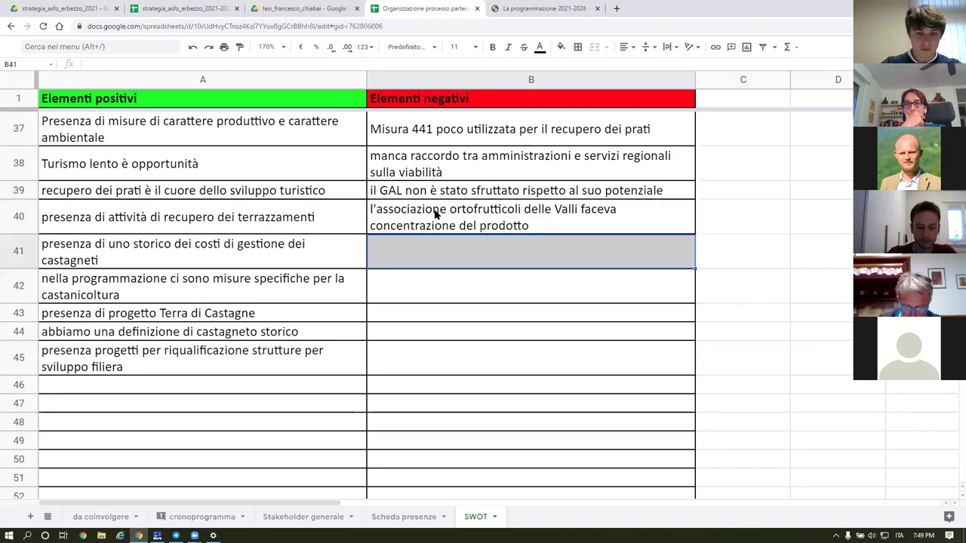
# Step: Move the "l'associazione ortofrutticoli delle Valli" entry from cell B40 to the positive elements in cell A46
pyautogui.click(444, 217)
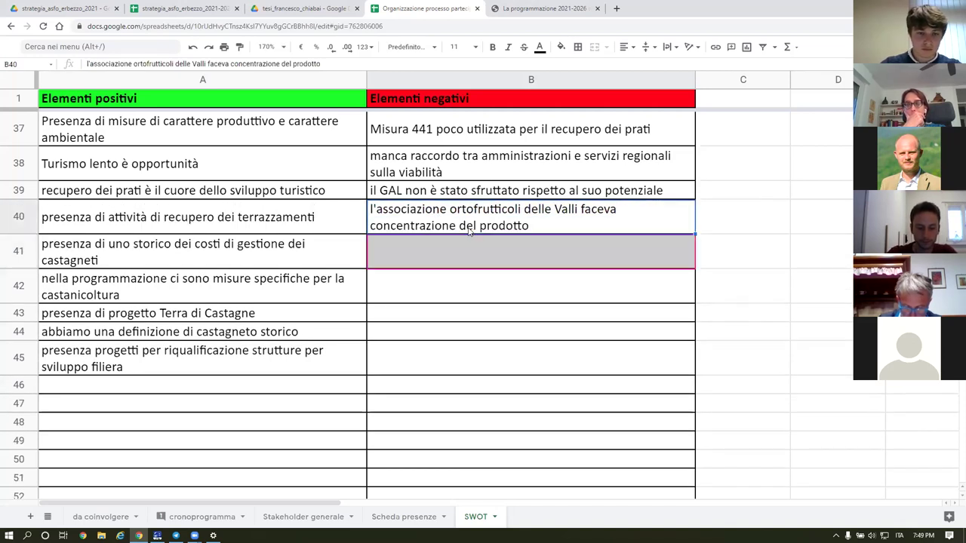
pyautogui.press('Down')
pyautogui.press('Down')
pyautogui.press('Down')
pyautogui.press('Down')
pyautogui.press('Down')
pyautogui.press('Down')
pyautogui.press('Down')
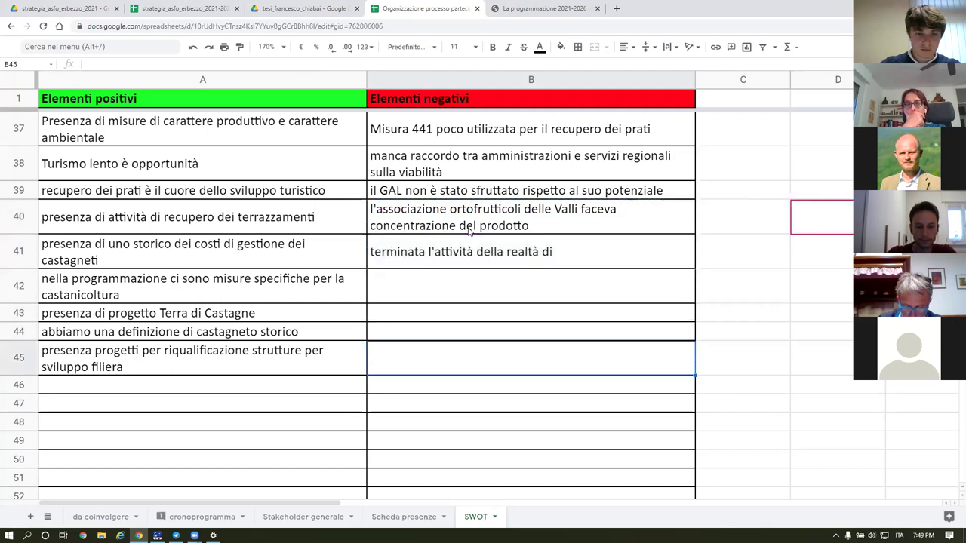
pyautogui.press('Left')
pyautogui.press('Up')
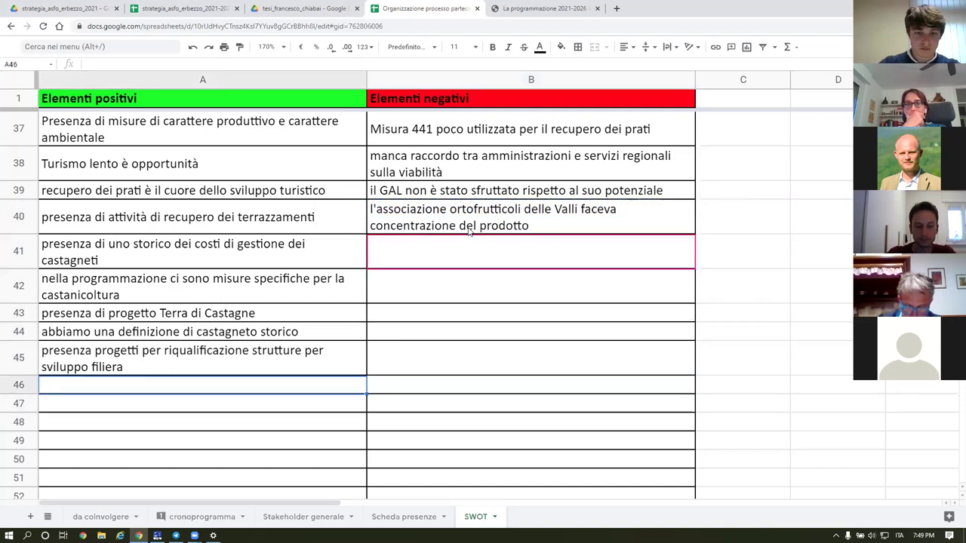
pyautogui.write("l'associazione ortofrutticoli delle Valli faceva concentrazione del prodotto")
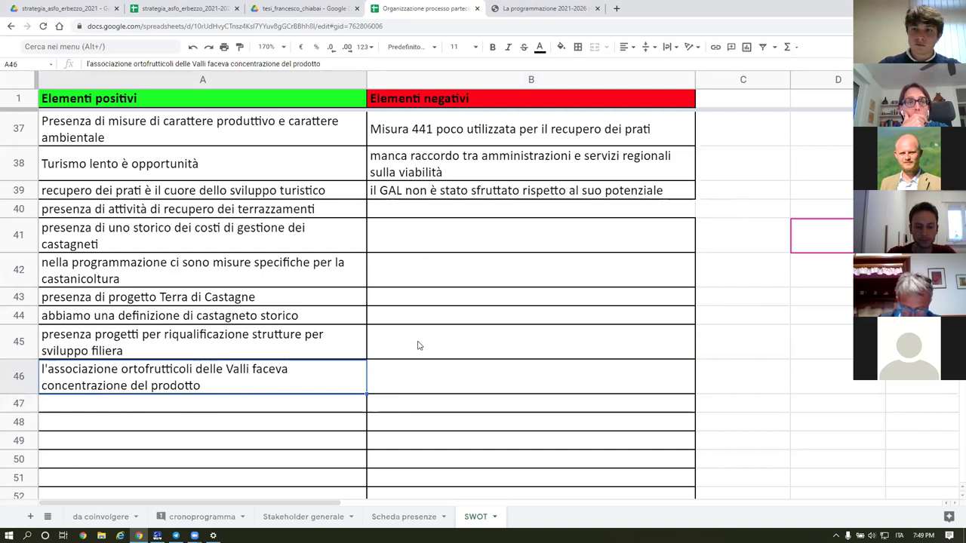
pyautogui.click(174, 409)
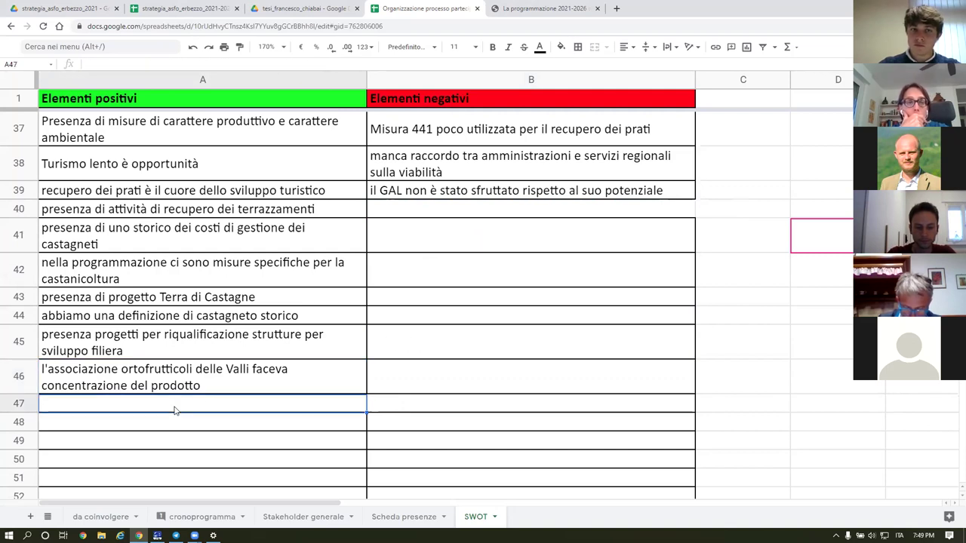
# Step: Add the negative element "mancanza di punti dove proporre la vendita" in cell B40
pyautogui.click(404, 216)
pyautogui.write('mancan d')
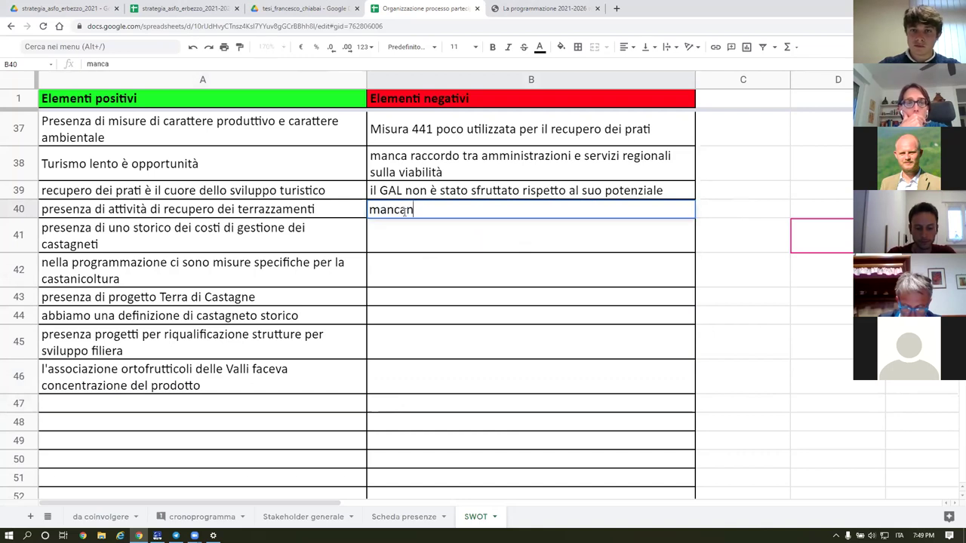
pyautogui.press('BackSpace')
pyautogui.press('BackSpace')
pyautogui.write('nza ')
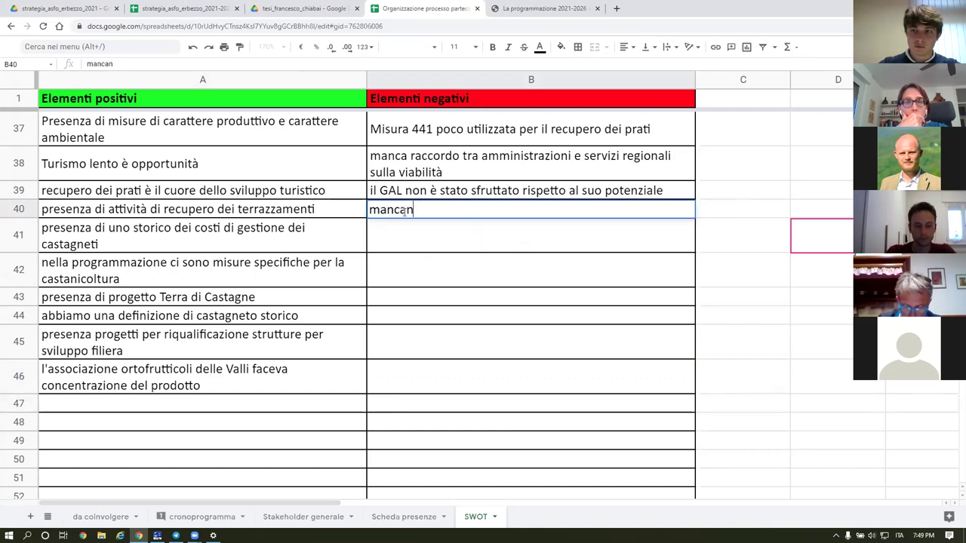
pyautogui.write('di punti ')
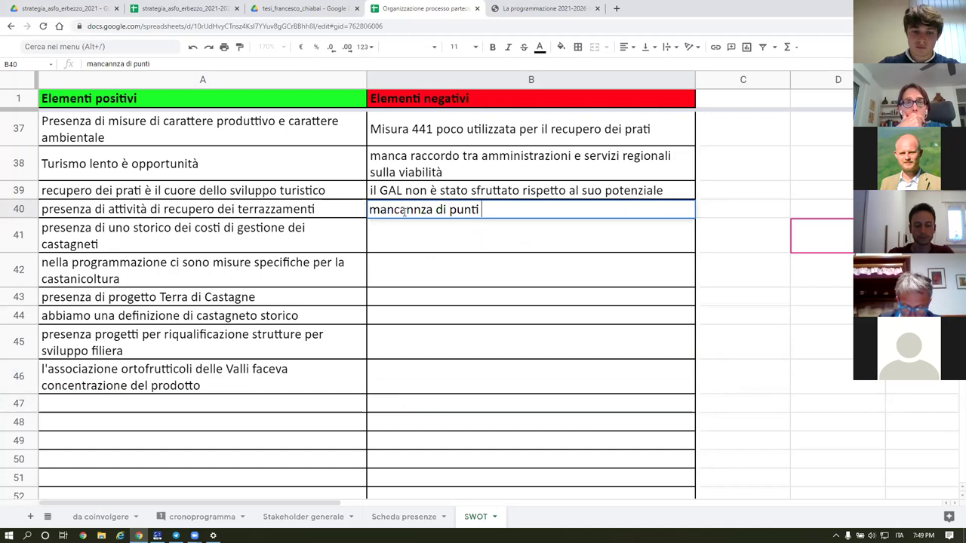
pyautogui.write('dove propo')
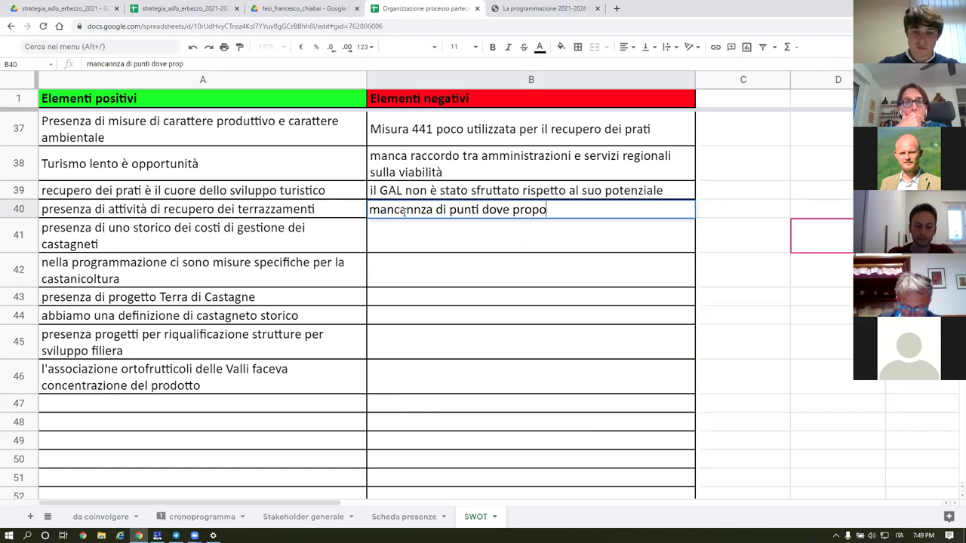
pyautogui.write('rre la vendita')
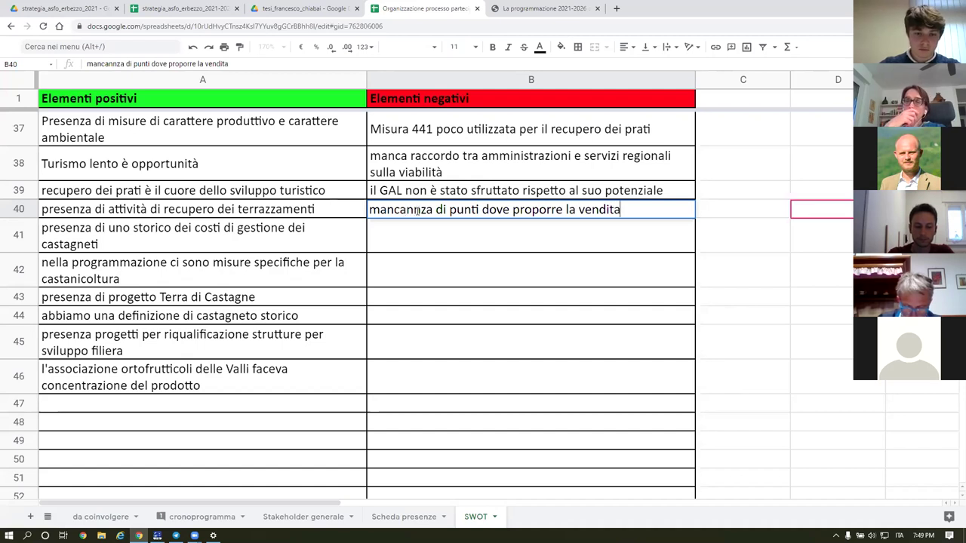
pyautogui.click(414, 210)
pyautogui.press('BackSpace')
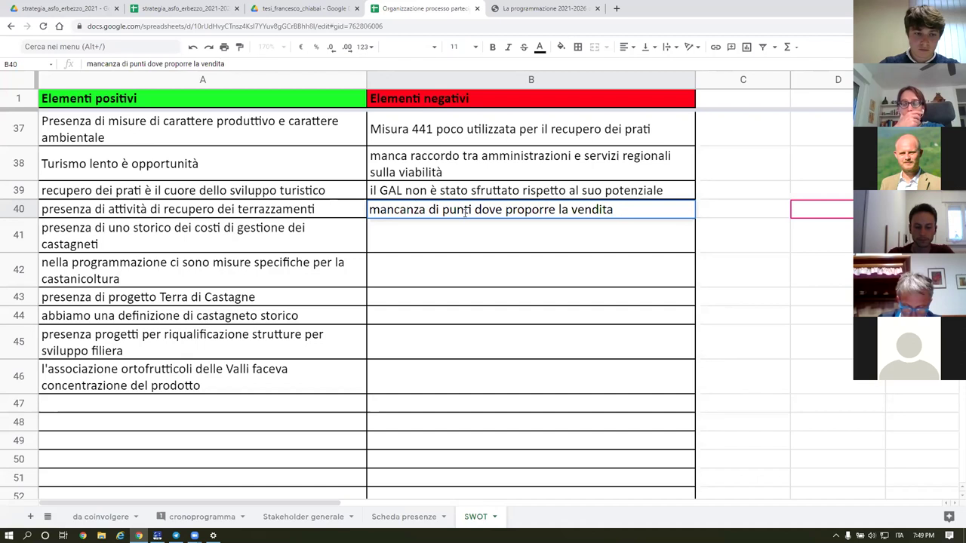
pyautogui.press('Return')
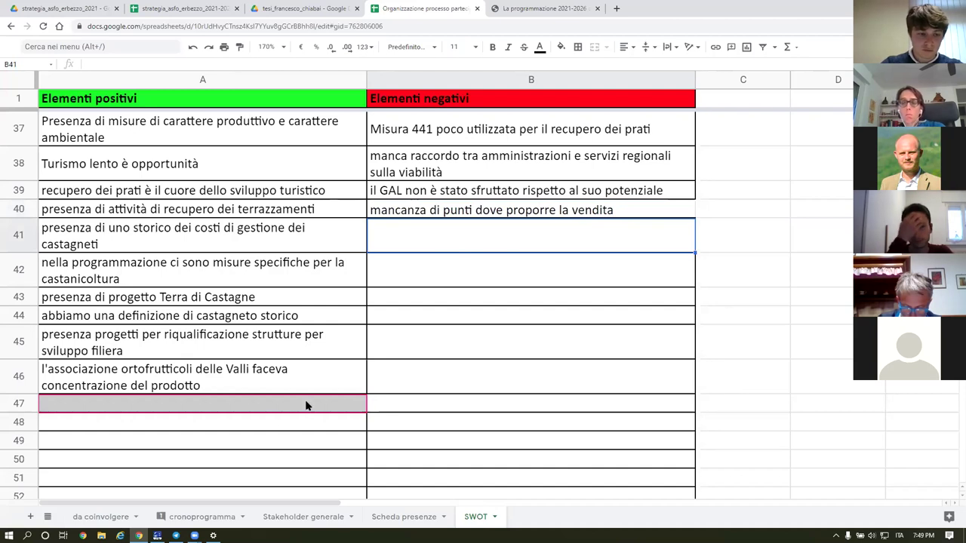
# Step: Enter the positive element "la castagna è fonte integrativa di reddito" in cell A48
pyautogui.click(187, 428)
pyautogui.write('la ')
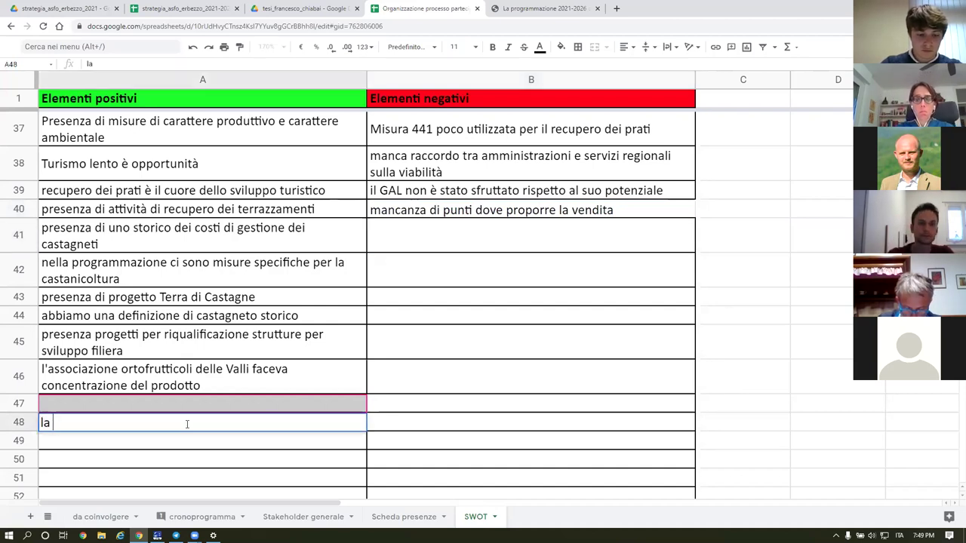
pyautogui.write('castagnea è fonte integrativa di reddito')
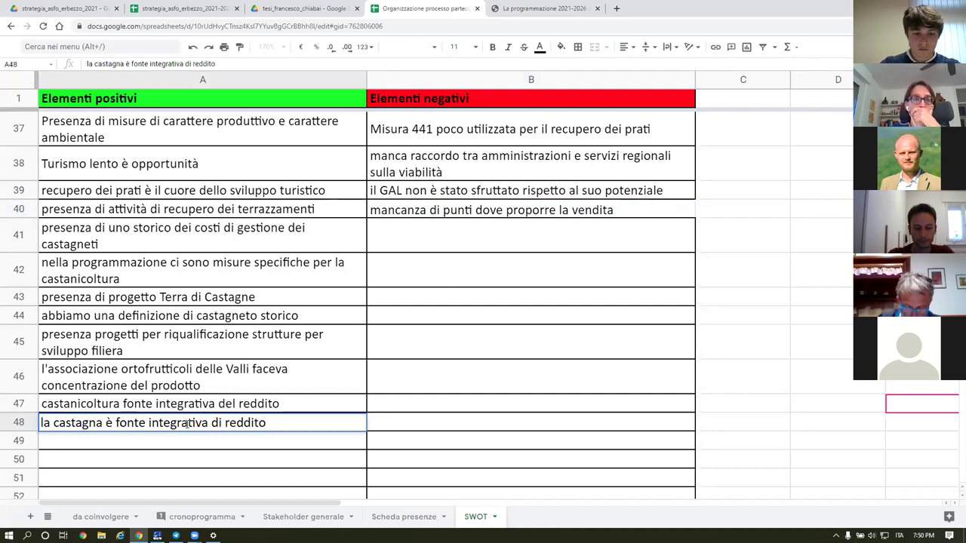
pyautogui.press('Return')
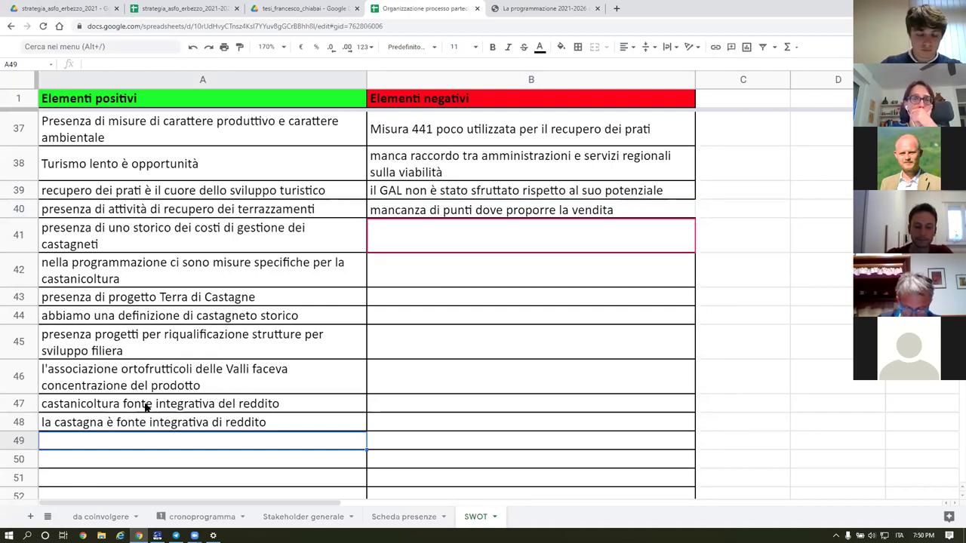
# Step: Delete the entry in cell A48 that duplicates the supplementary-income element in the row above
pyautogui.click(155, 408)
pyautogui.click(153, 427)
pyautogui.press('Delete')
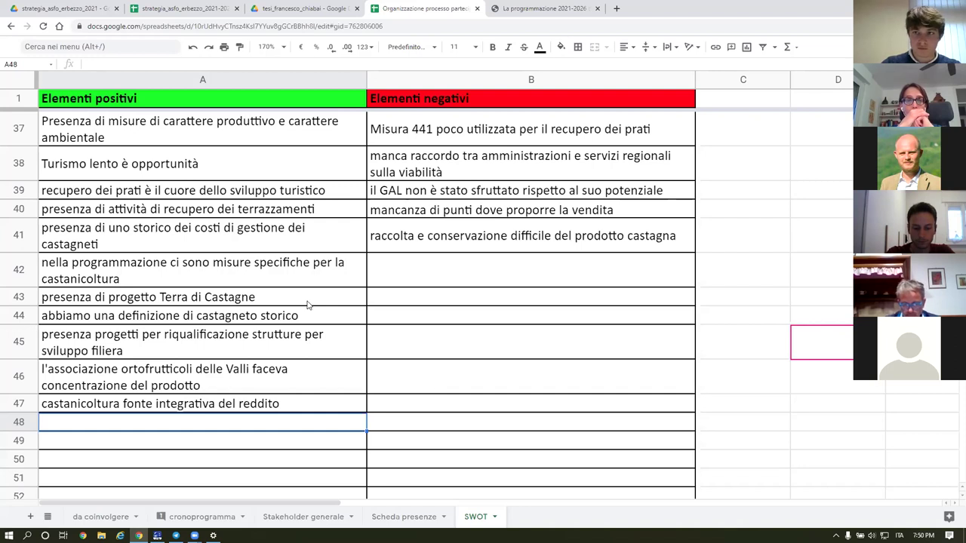
# Step: Add the negative element "le castgane si guastano facilmente" in cell B42
pyautogui.click(412, 270)
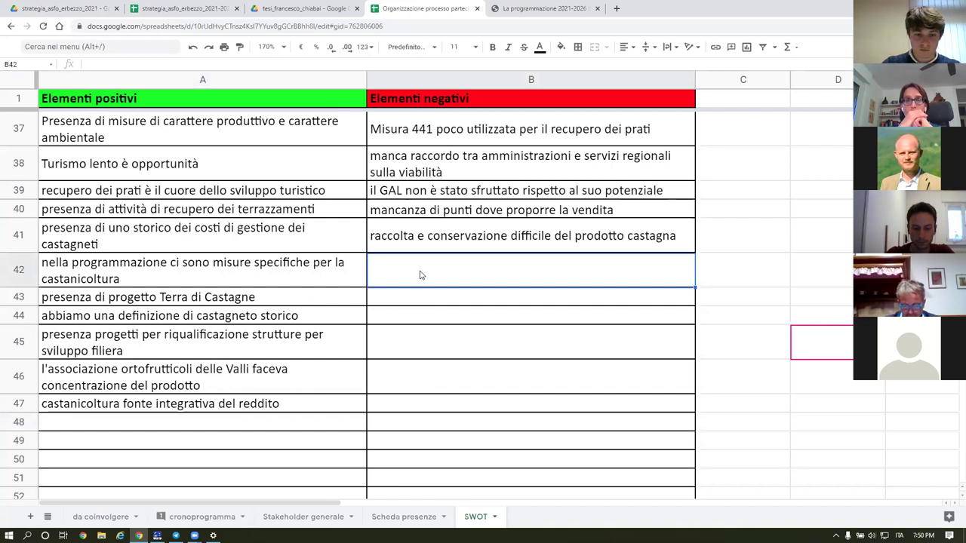
pyautogui.write('non')
pyautogui.press('BackSpace')
pyautogui.press('BackSpace')
pyautogui.press('BackSpace')
pyautogui.press('BackSpace')
pyautogui.write('le castgane ')
pyautogui.write('si g')
pyautogui.write('ustano')
pyautogui.press('BackSpace')
pyautogui.press('BackSpace')
pyautogui.press('BackSpace')
pyautogui.press('BackSpace')
pyautogui.press('BackSpace')
pyautogui.press('BackSpace')
pyautogui.write('ast')
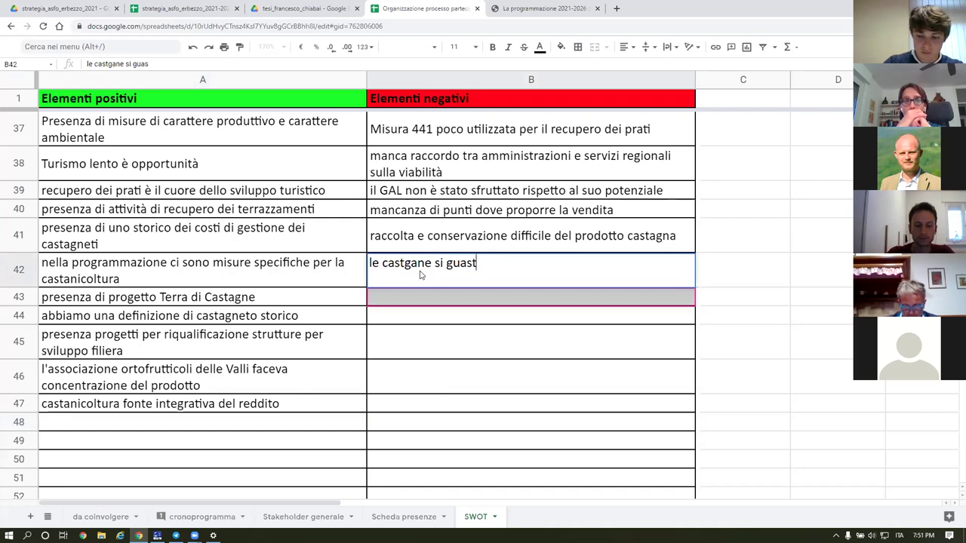
pyautogui.write('ano facilmente')
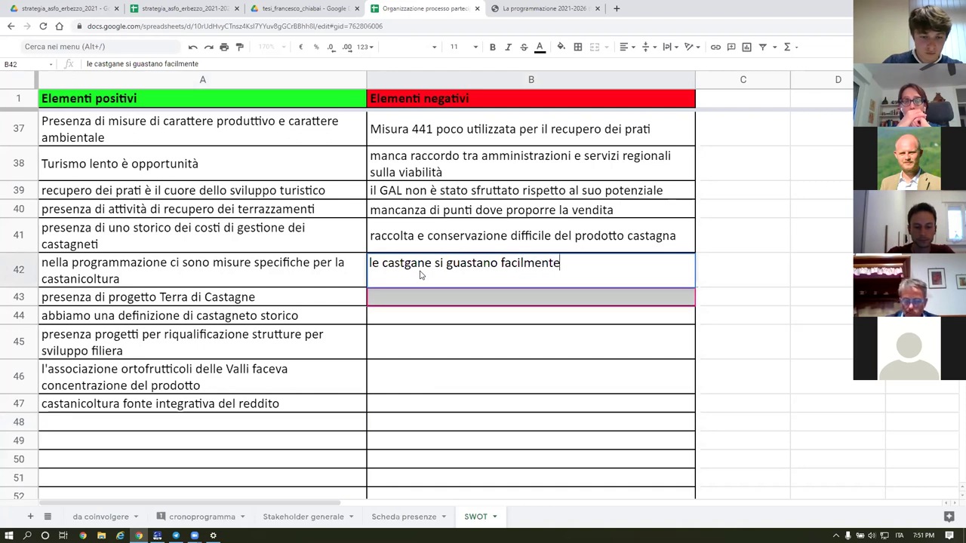
pyautogui.press('Return')
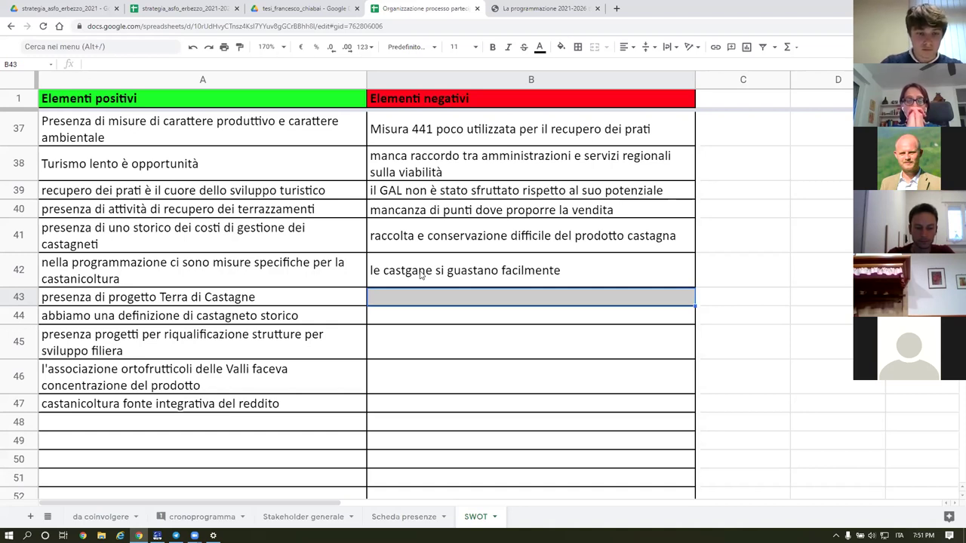
# Step: Add the positive element "gastronomia dei trasformati della castagna" in cell A48
pyautogui.click(206, 427)
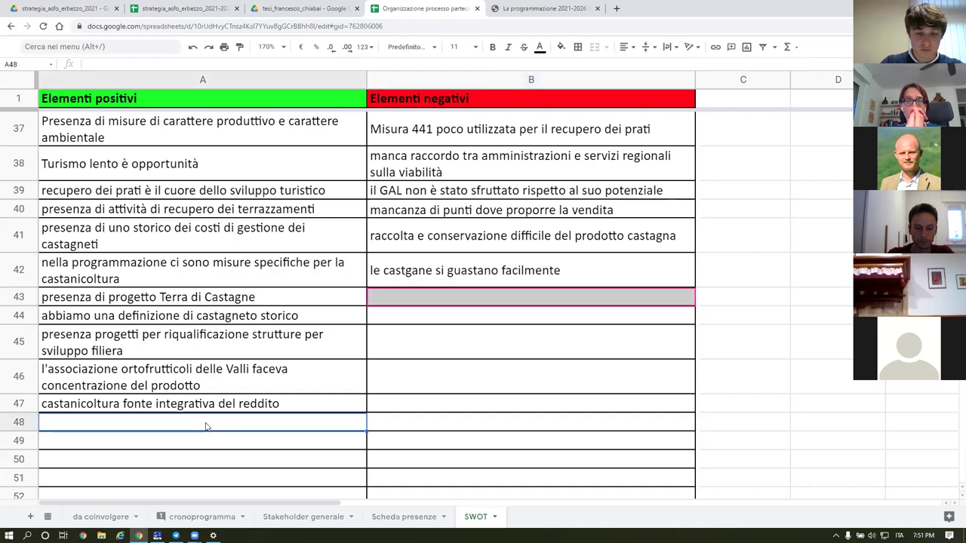
pyautogui.write('enog')
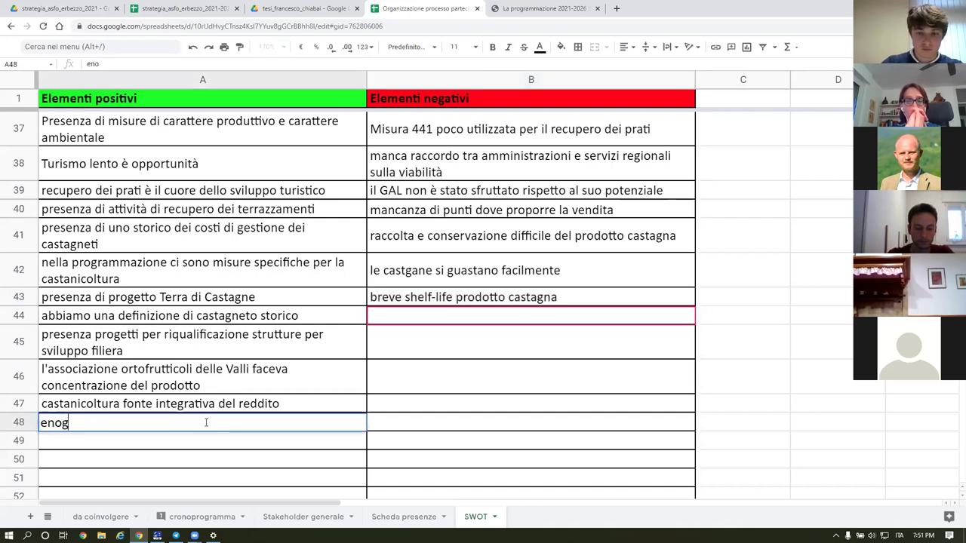
pyautogui.press('BackSpace')
pyautogui.press('BackSpace')
pyautogui.press('BackSpace')
pyautogui.press('BackSpace')
pyautogui.write('gast')
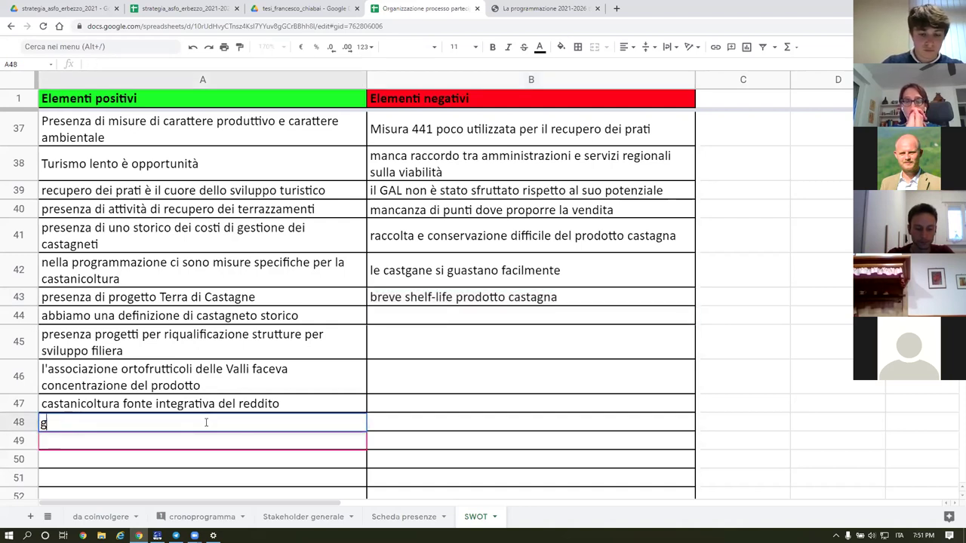
pyautogui.write('ronomia')
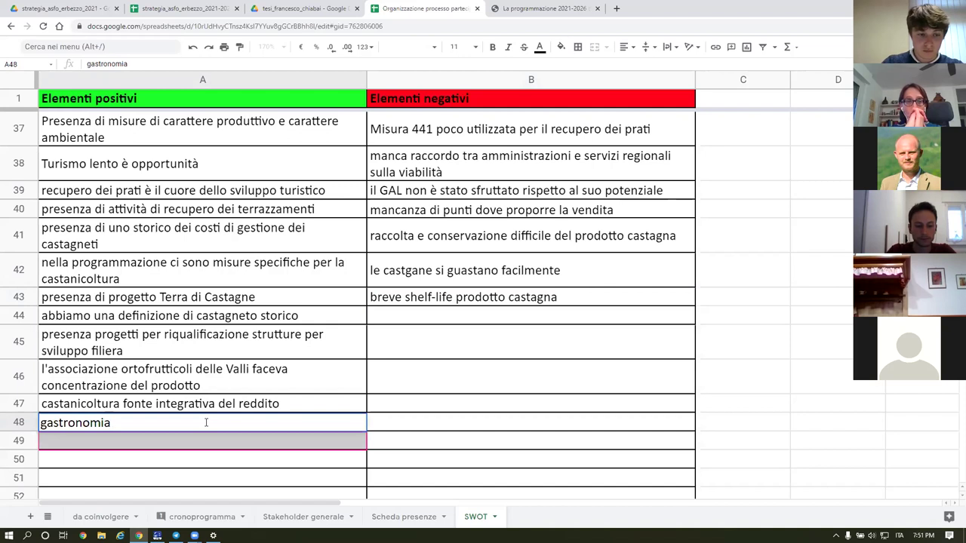
pyautogui.write(' dei trasfo')
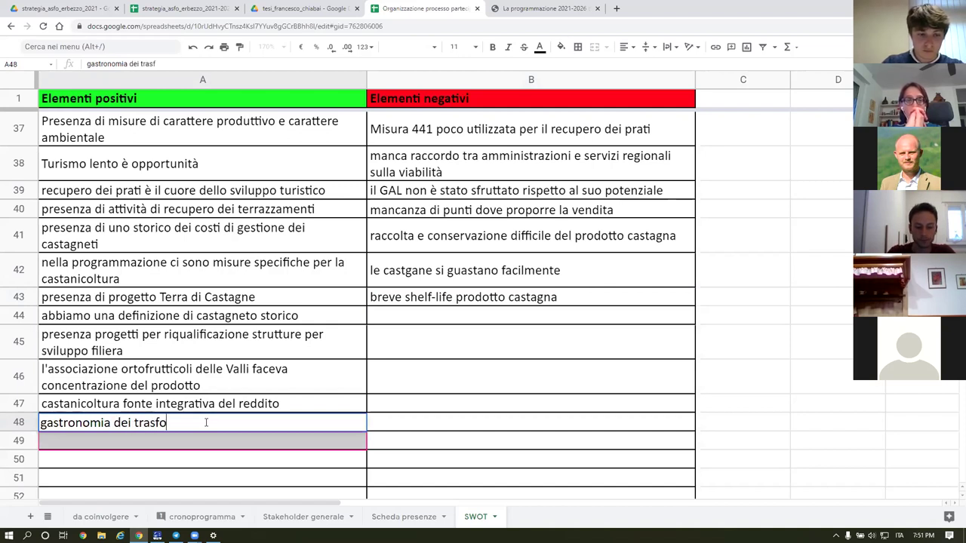
pyautogui.write('rmati')
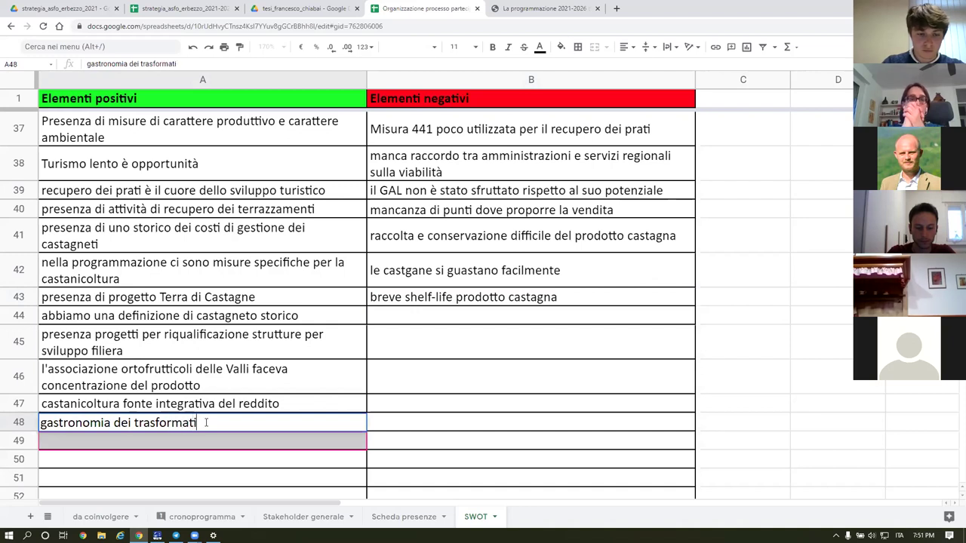
pyautogui.write(' della cas')
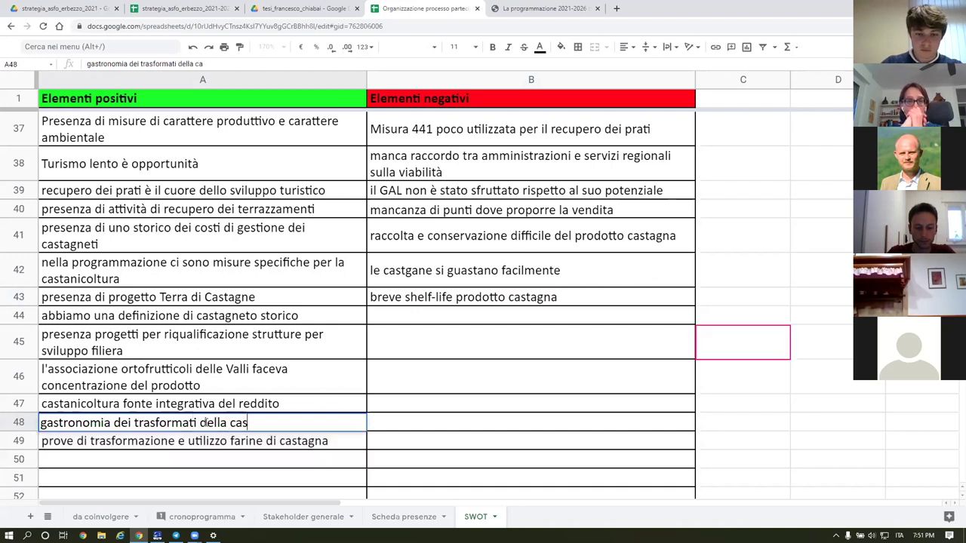
pyautogui.write('tagna')
pyautogui.press('Return')
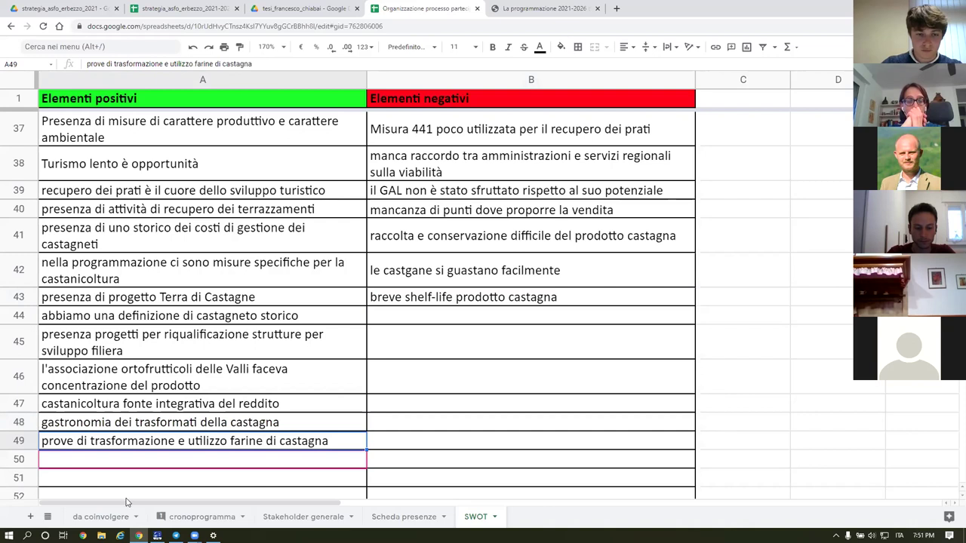
# Step: Enter the positive element "la castagna con la gubana" in cell A53
pyautogui.click(81, 480)
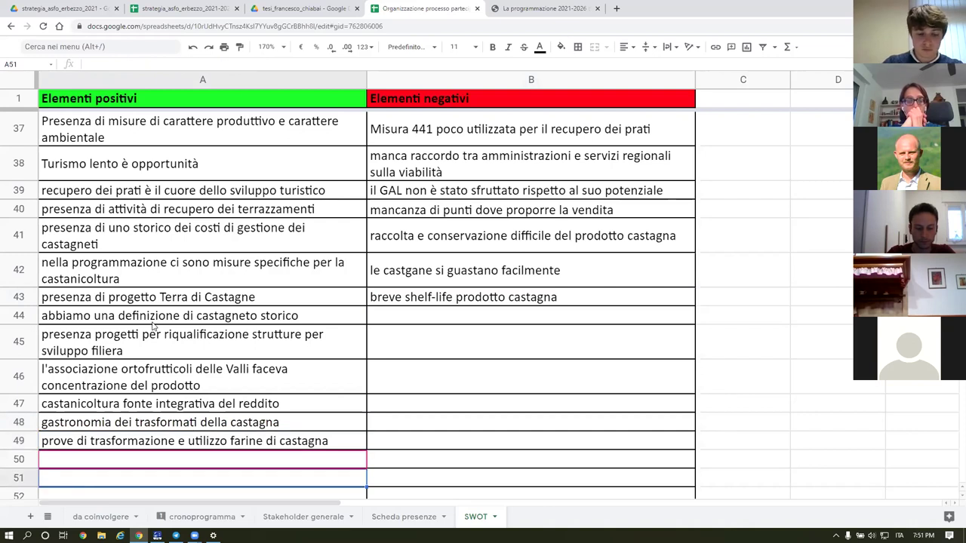
pyautogui.scroll(-3, 153, 325)
pyautogui.click(92, 346)
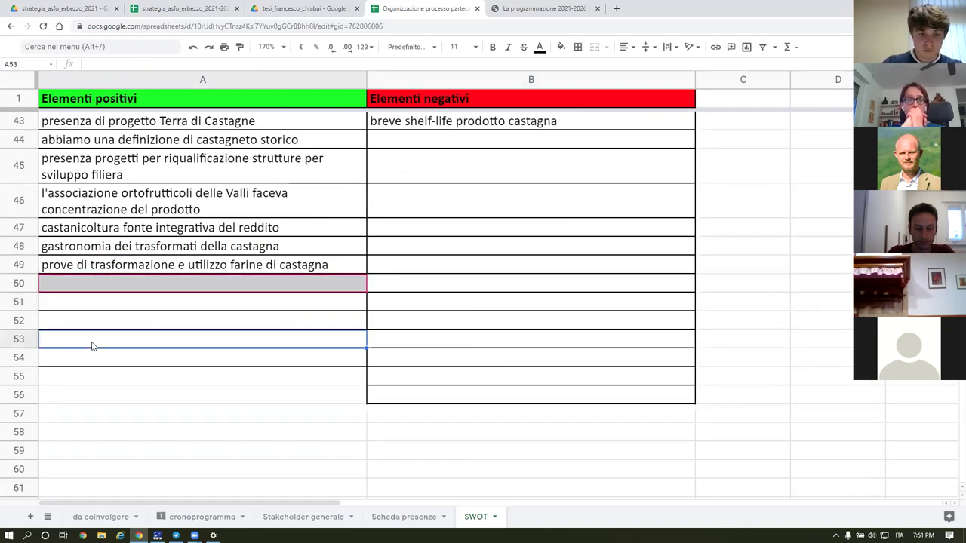
pyautogui.write('la castagna c')
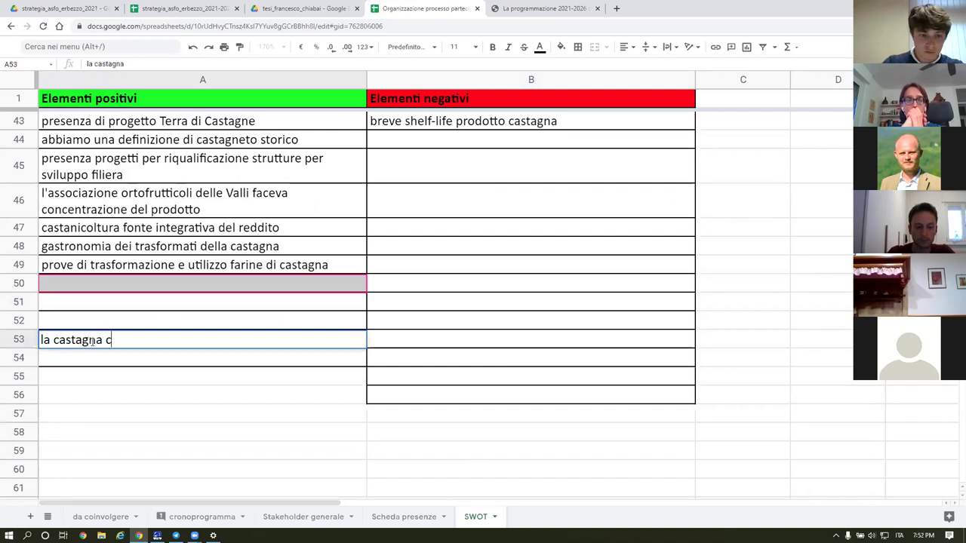
pyautogui.write('on la gubana')
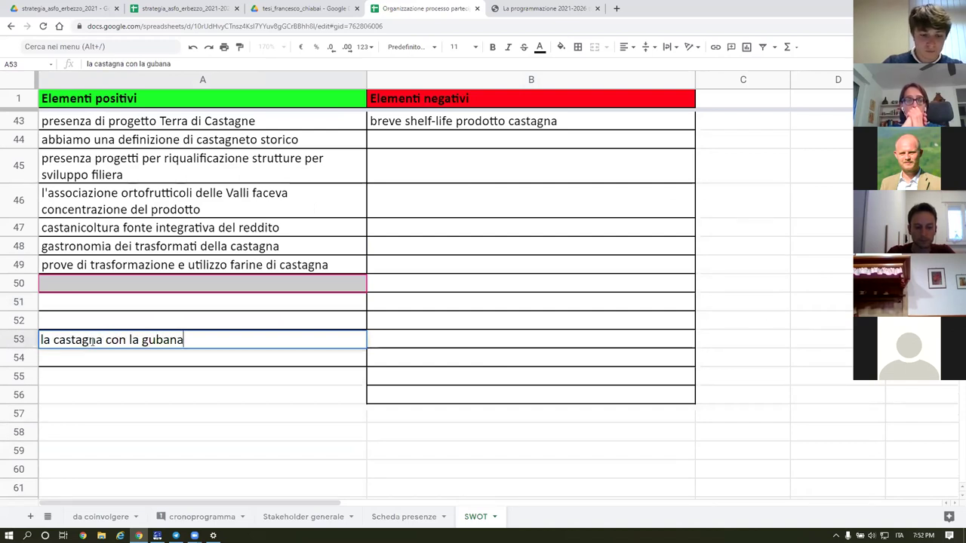
pyautogui.press('Return')
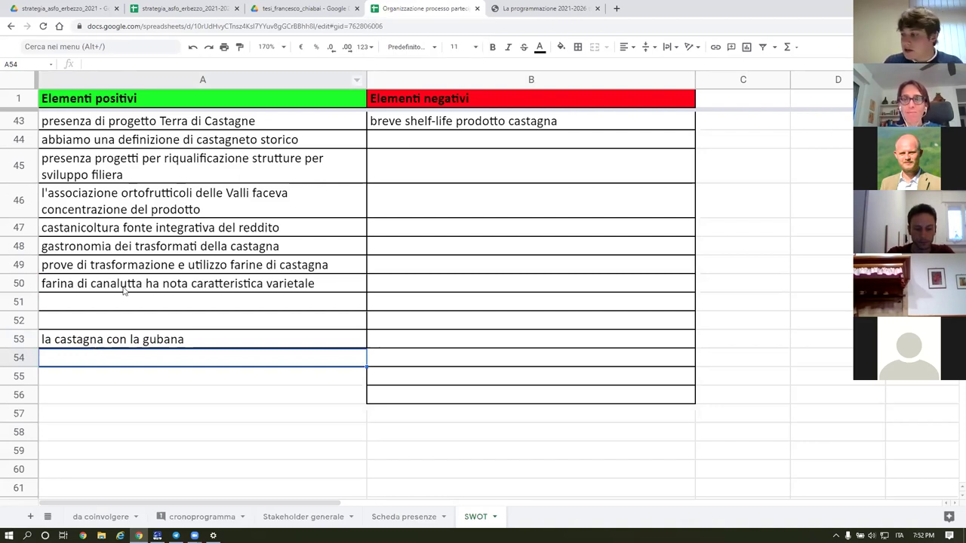
# Step: Reword the entry in cell A53 as "la gubana con la castagna"
pyautogui.click(168, 340)
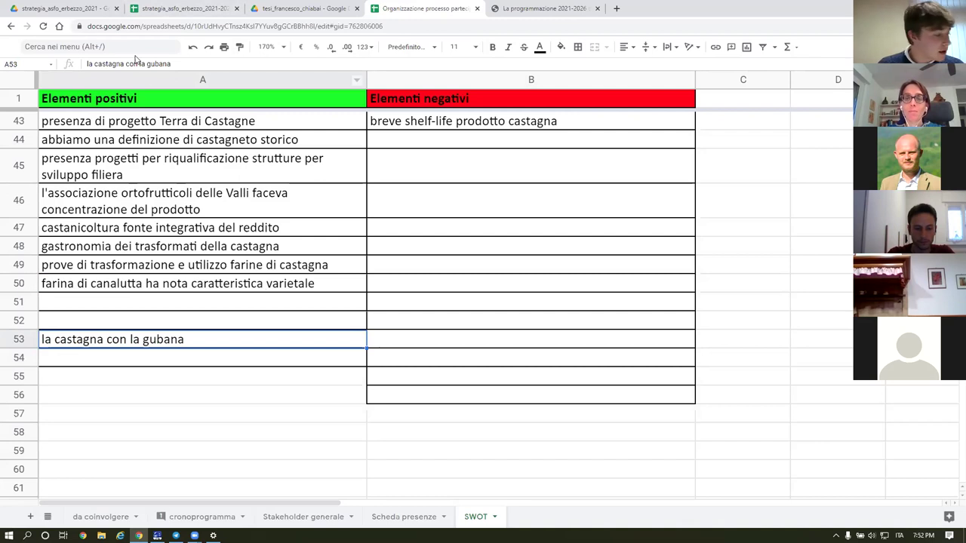
pyautogui.moveTo(142, 63); pyautogui.dragTo(83, 66)
pyautogui.press('BackSpace')
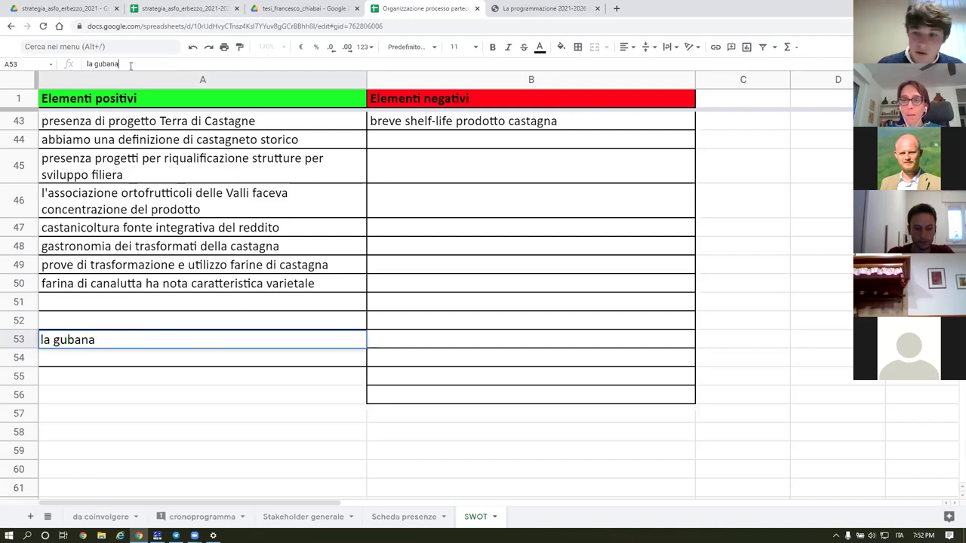
pyautogui.write('con la castagna')
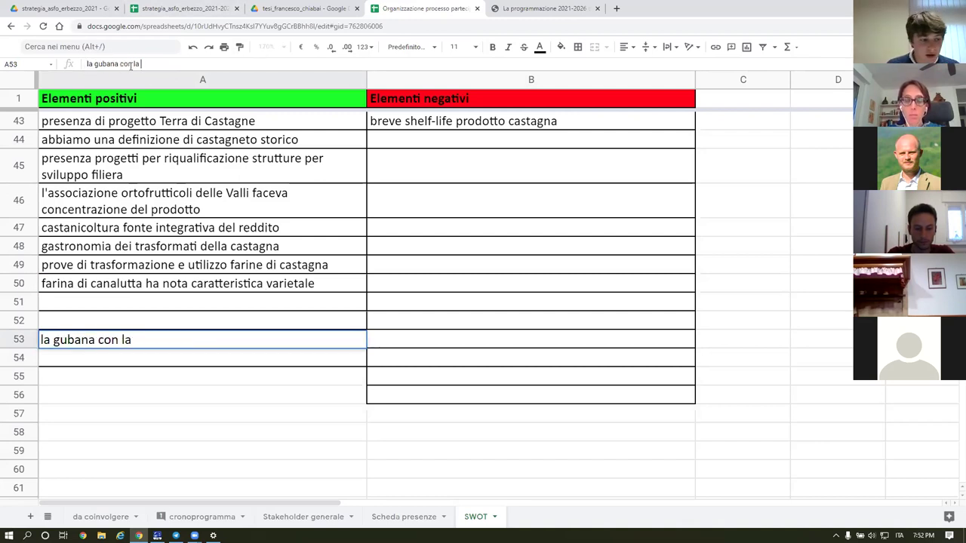
pyautogui.press('Return')
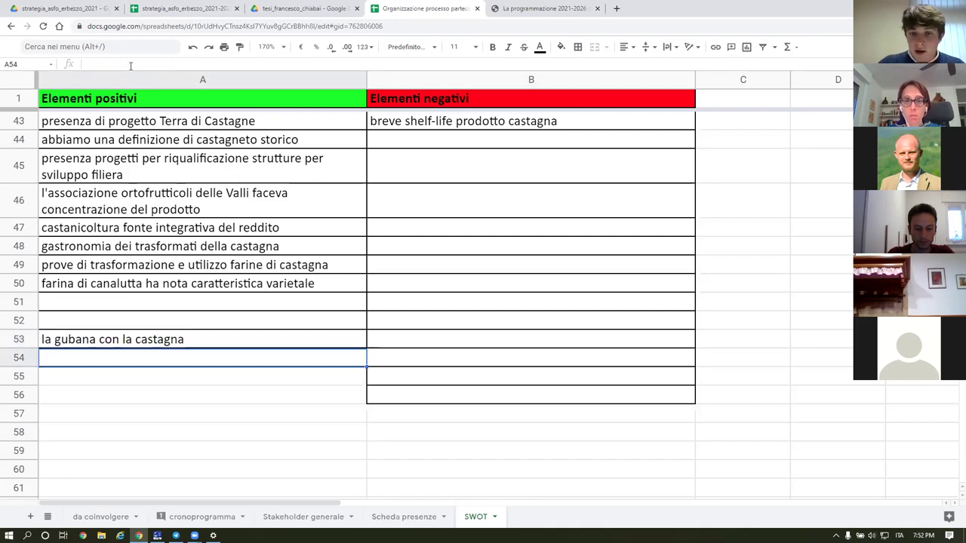
# Step: Move the "la gubana con la castagna" entry from cell A53 to cell A51
pyautogui.press('Up')
pyautogui.hotkey('ctrl', 'x')
pyautogui.press('Up')
pyautogui.press('Up')
pyautogui.hotkey('ctrl', 'v')
pyautogui.press('Down')
pyautogui.press('Down')
pyautogui.press('Down')
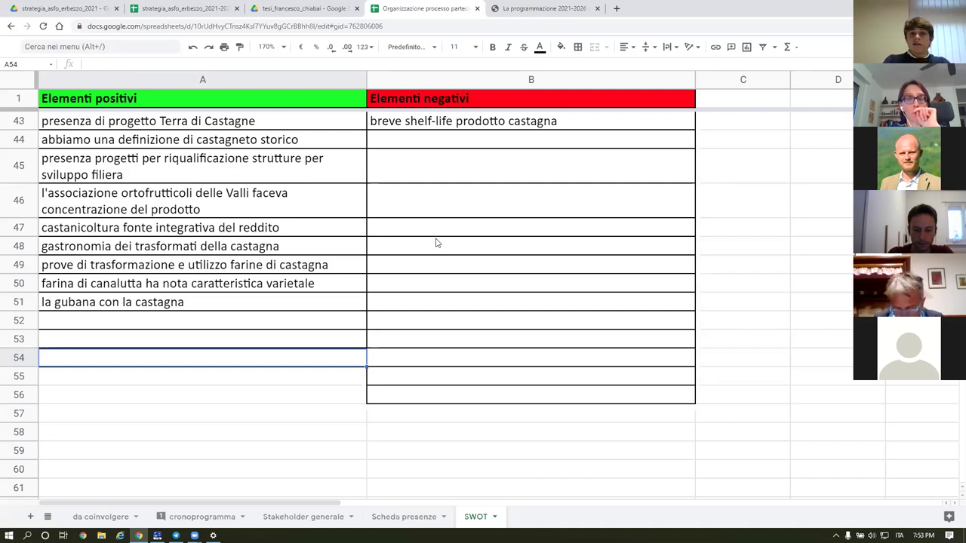
pyautogui.scroll(8, 463, 252)
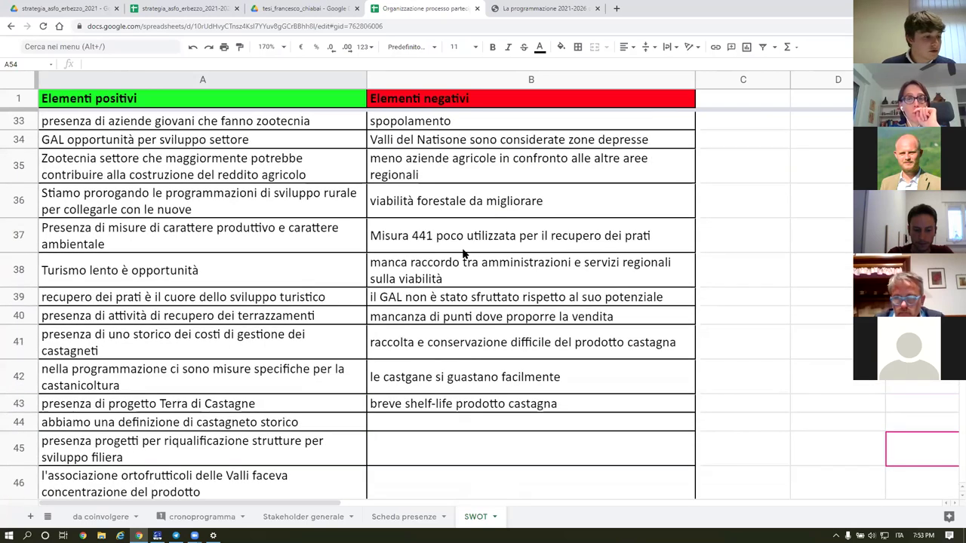
pyautogui.scroll(6, 463, 252)
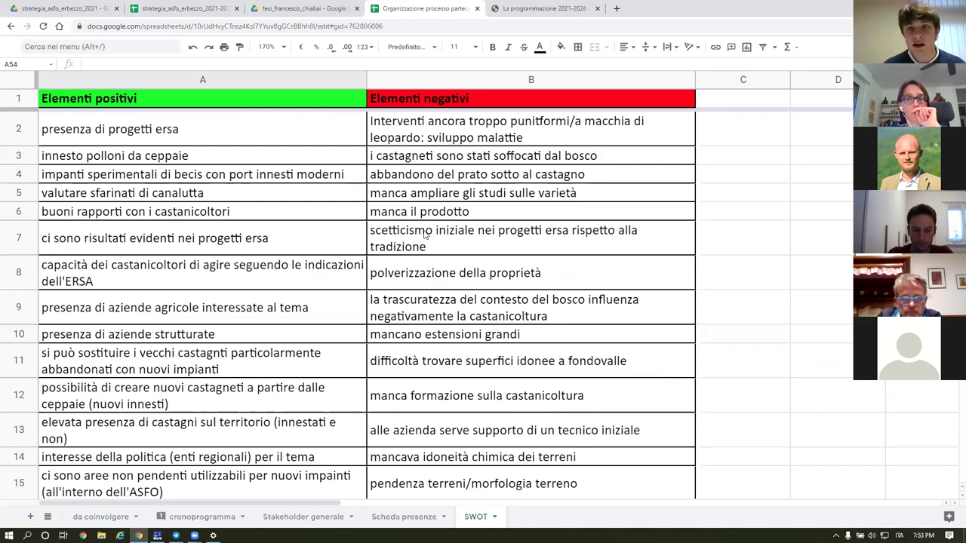
# Step: Review the positive and negative elements listed in the SWOT sheet from row 2 through the last filled row
pyautogui.scroll(-1, 426, 235)
pyautogui.scroll(-6, 424, 234)
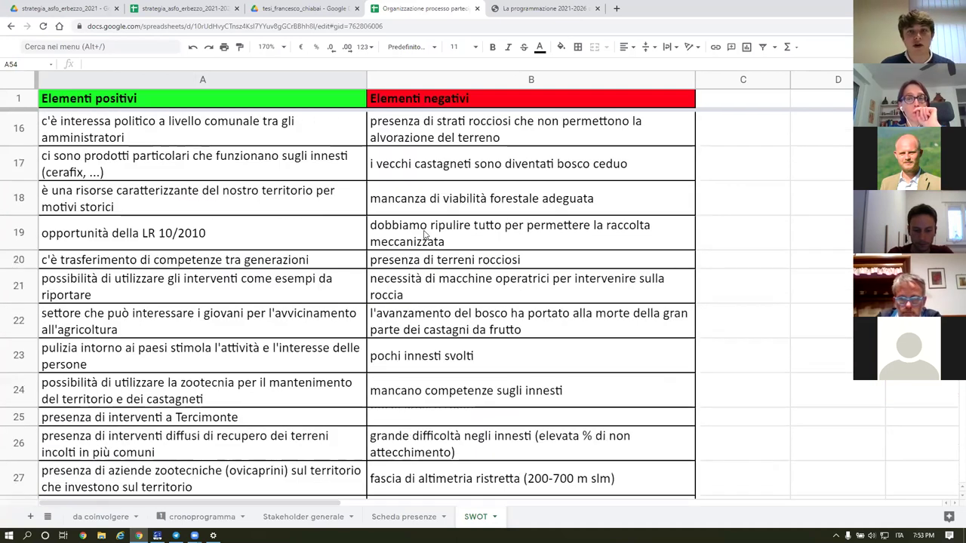
pyautogui.scroll(-5, 425, 235)
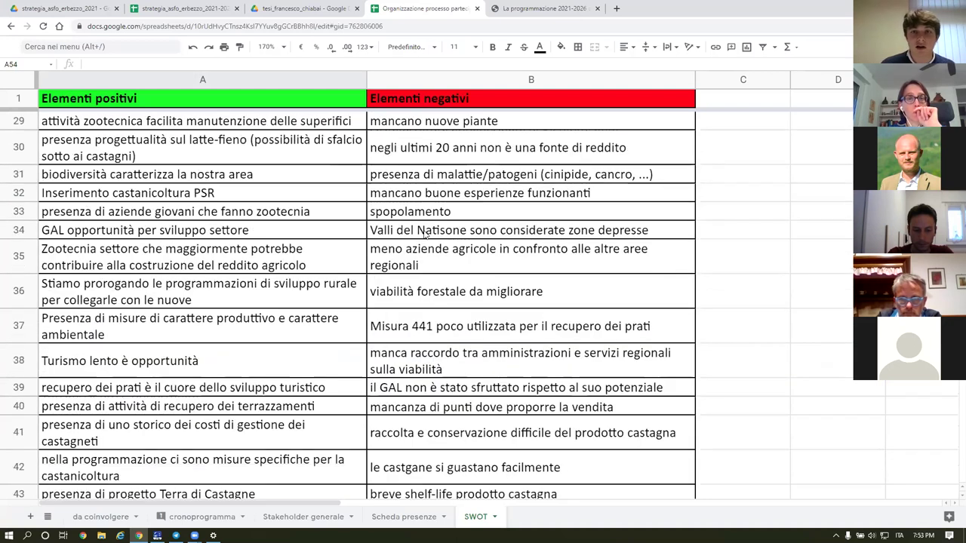
pyautogui.scroll(-3, 454, 233)
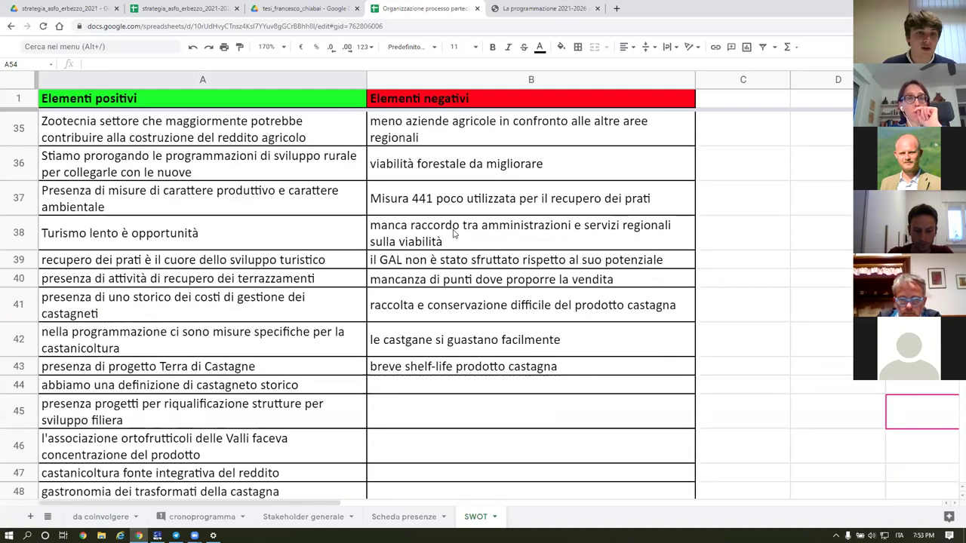
pyautogui.scroll(-1, 454, 233)
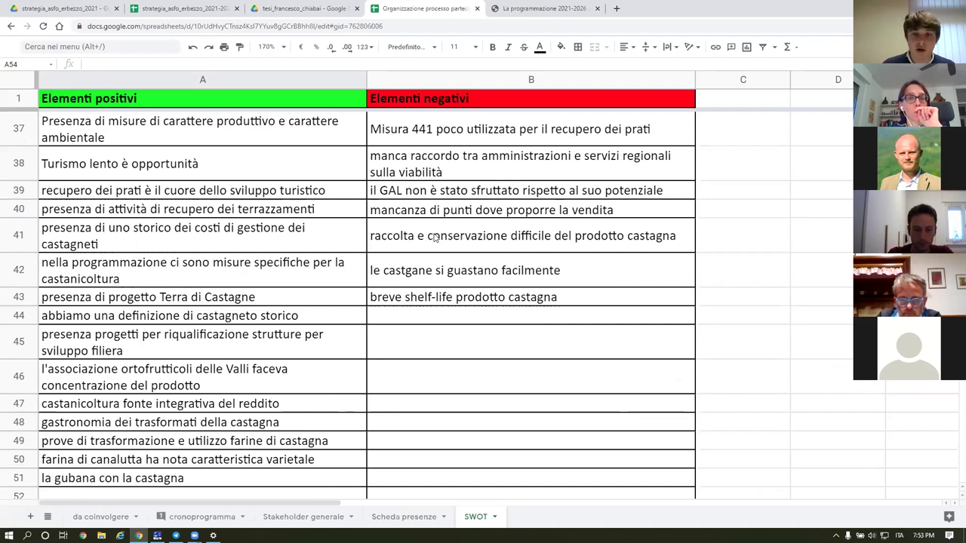
pyautogui.scroll(-2, 435, 238)
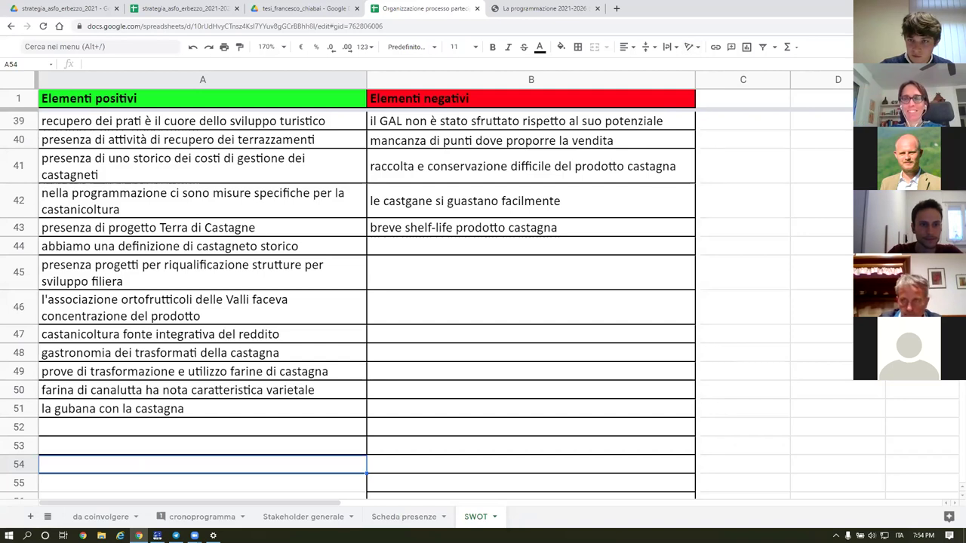
# Step: Stop sharing the screen in the video meeting
pyautogui.hotkey('alt', 's')
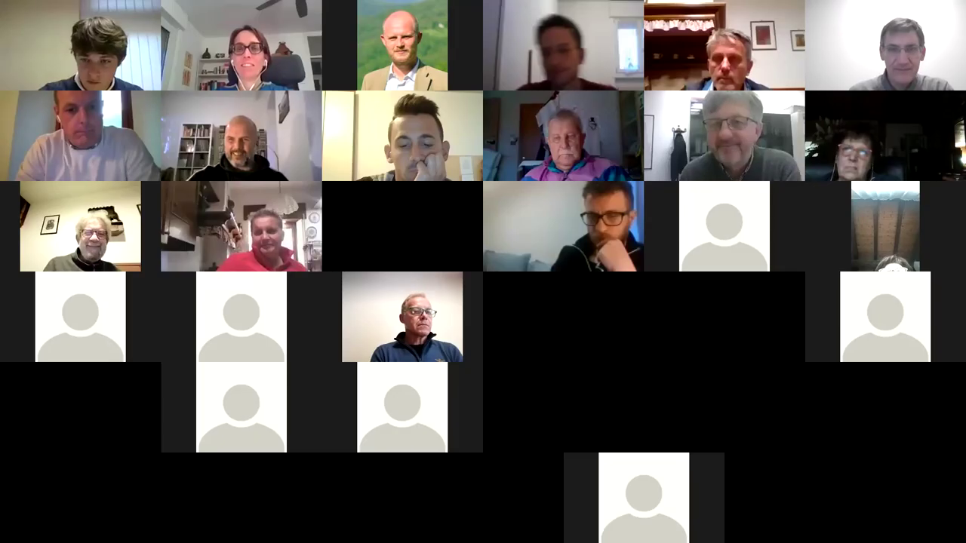